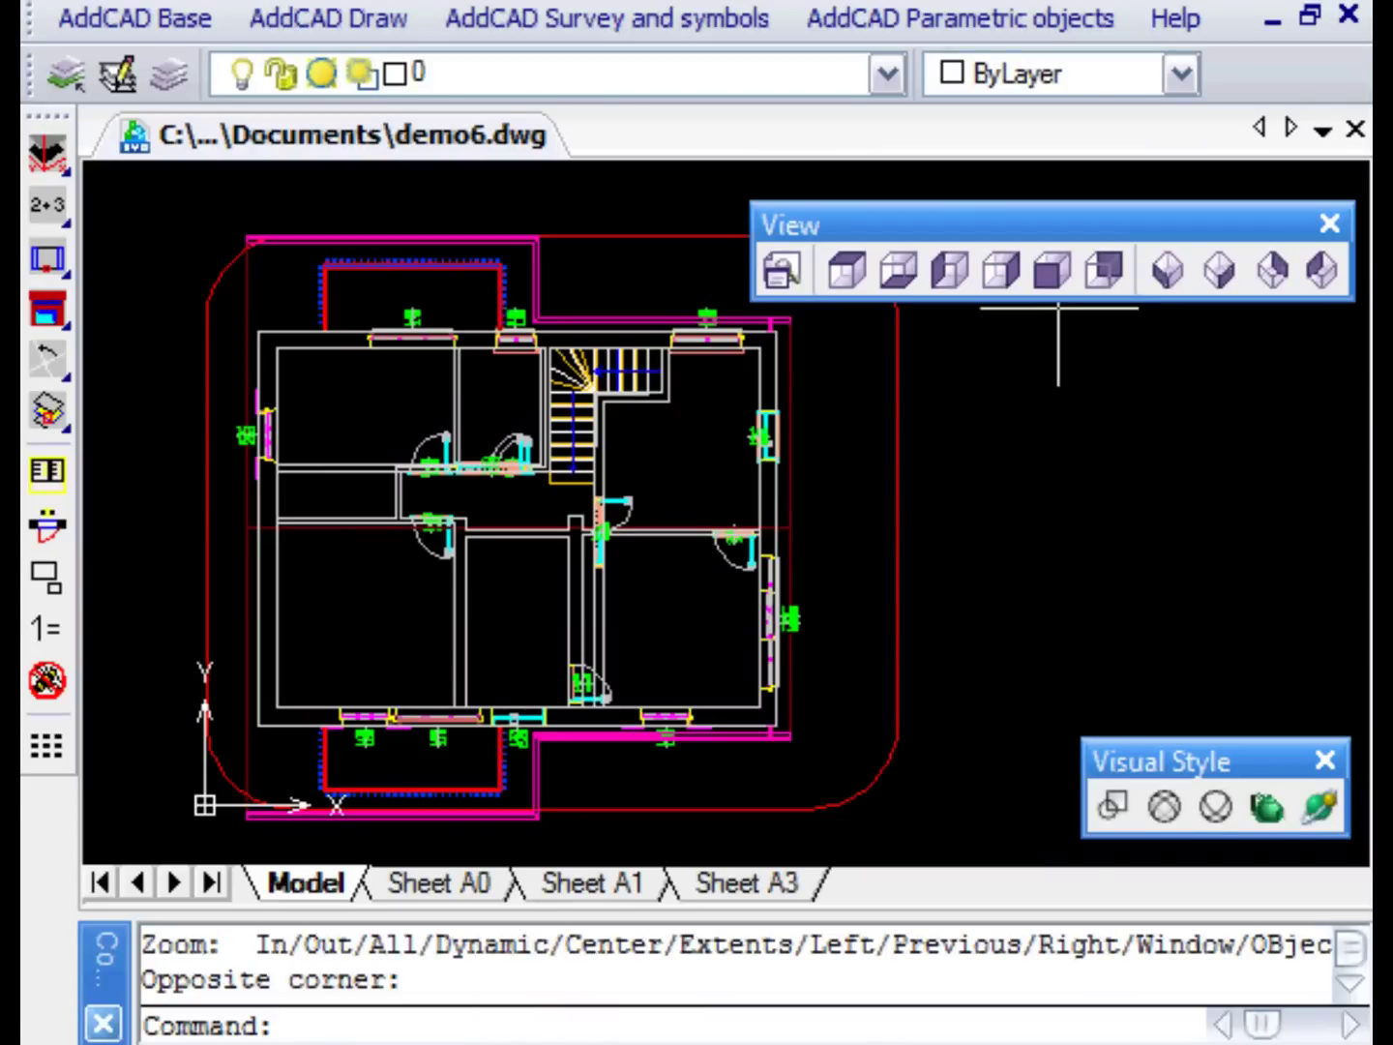
# Step: Step through SW, SE and NE isometric views, pan, then toggle the display to 2D and back to 3D
pyautogui.click(1172, 269)
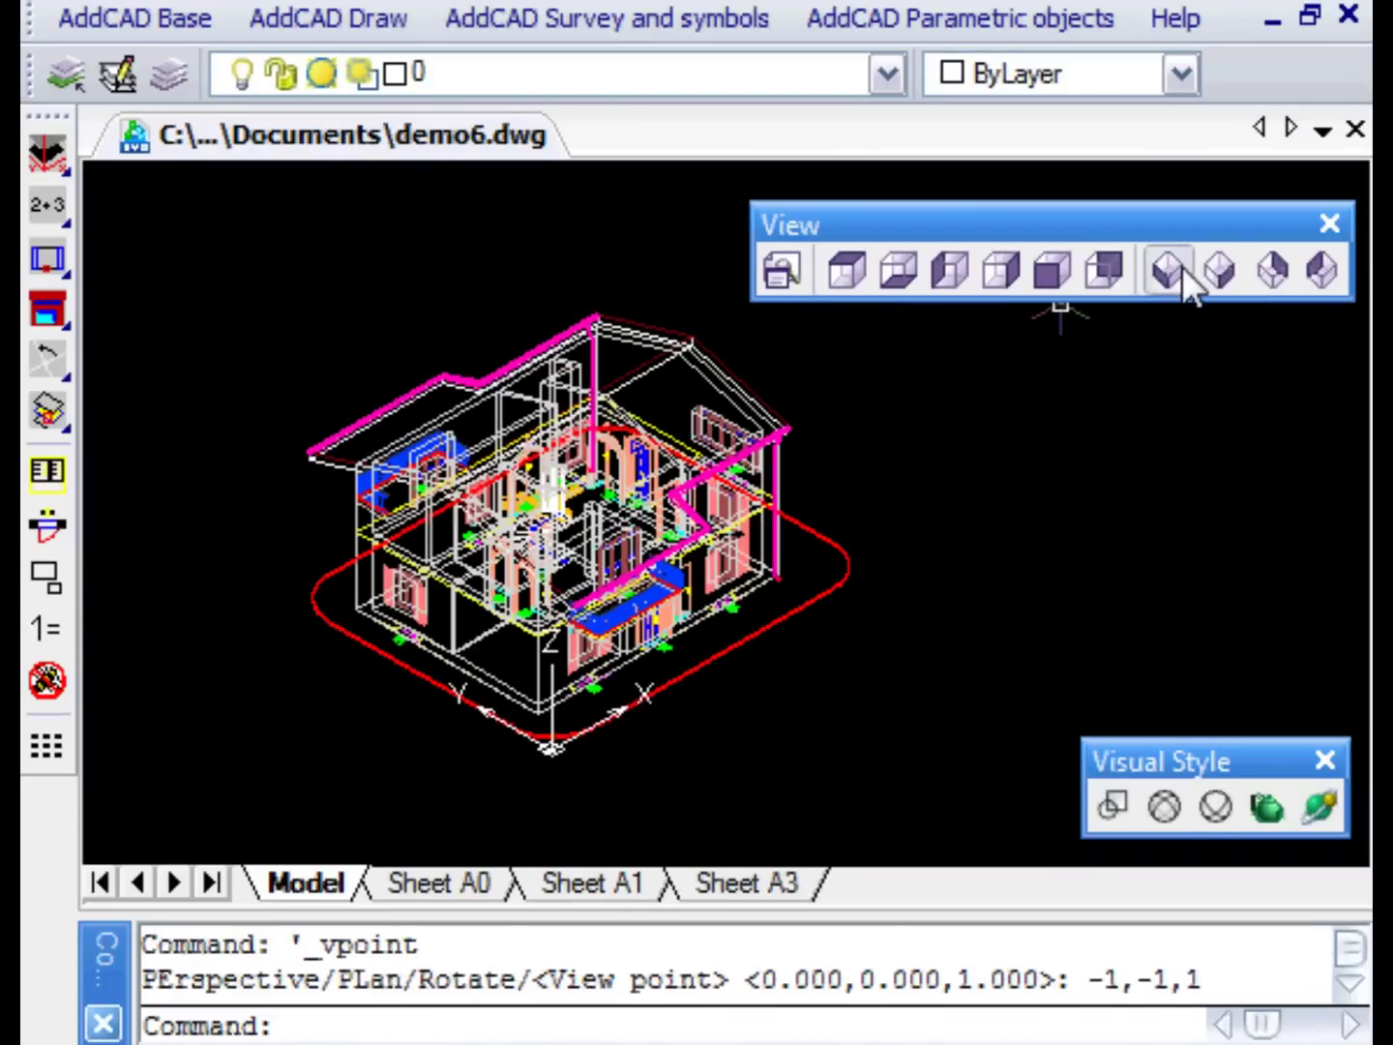
pyautogui.click(1220, 271)
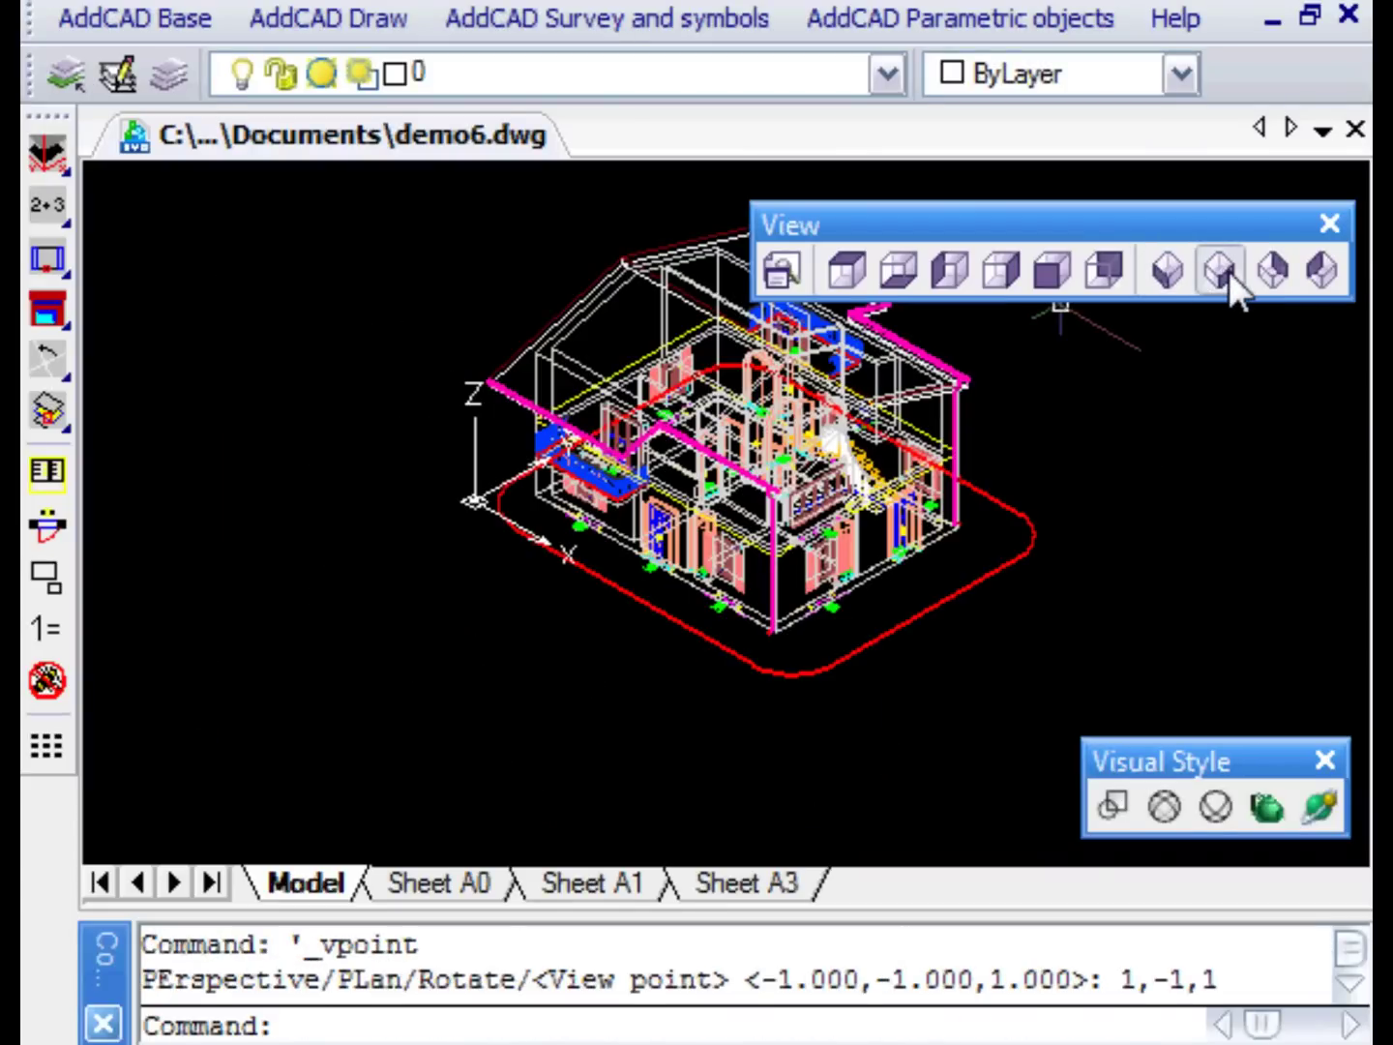
pyautogui.click(1270, 268)
pyautogui.moveTo(1170, 394); pyautogui.dragTo(947, 431, button='middle')
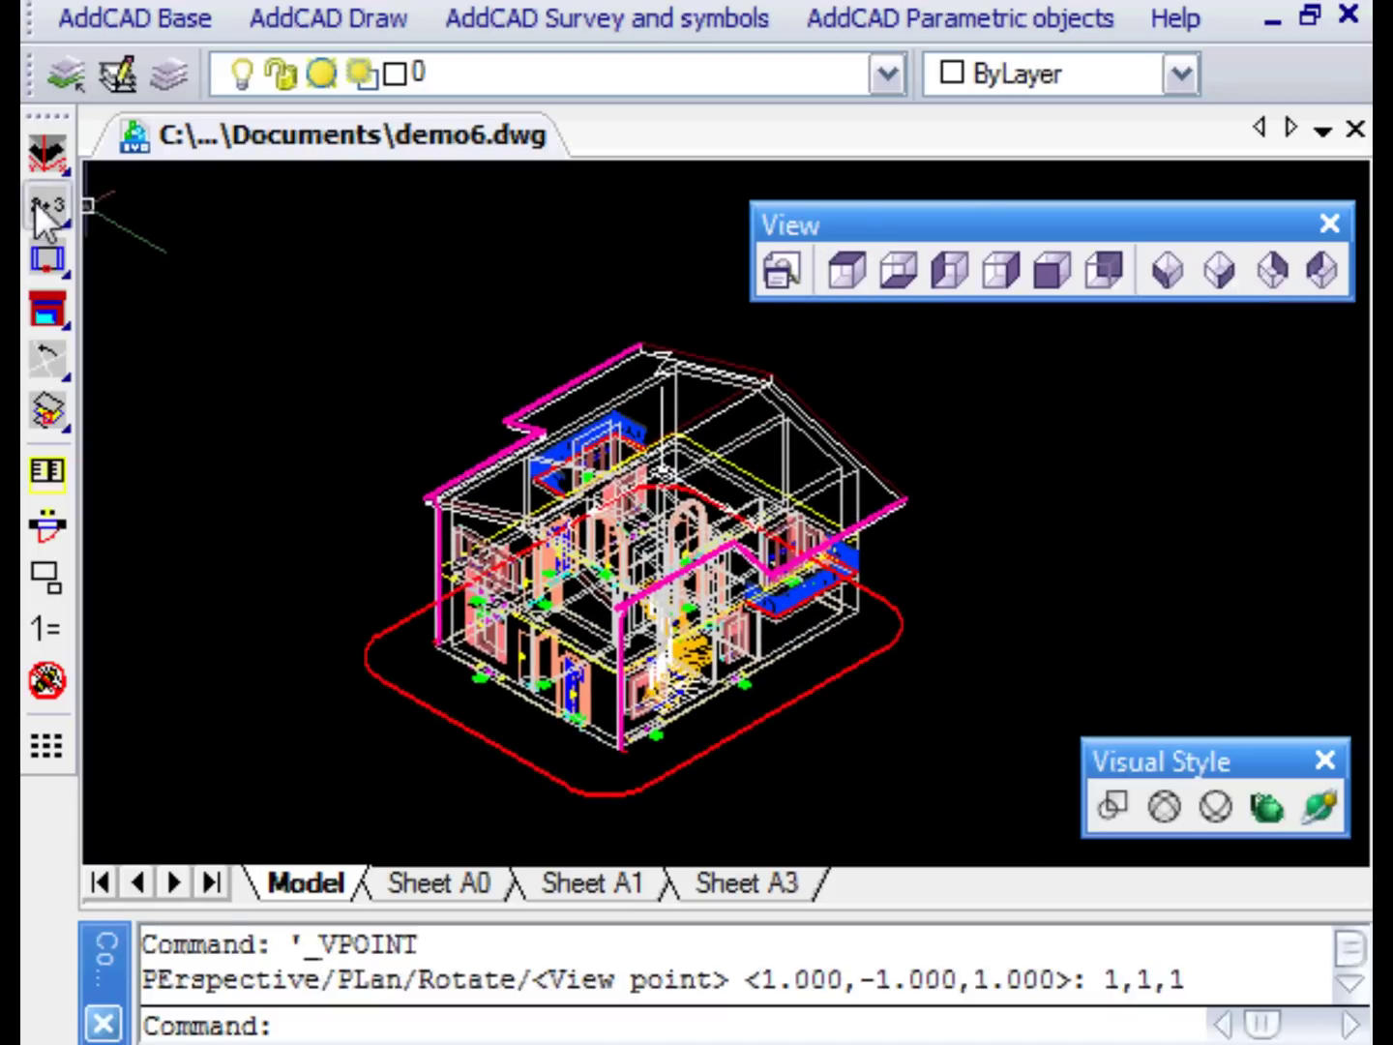
pyautogui.moveTo(51, 203); pyautogui.dragTo(104, 207)
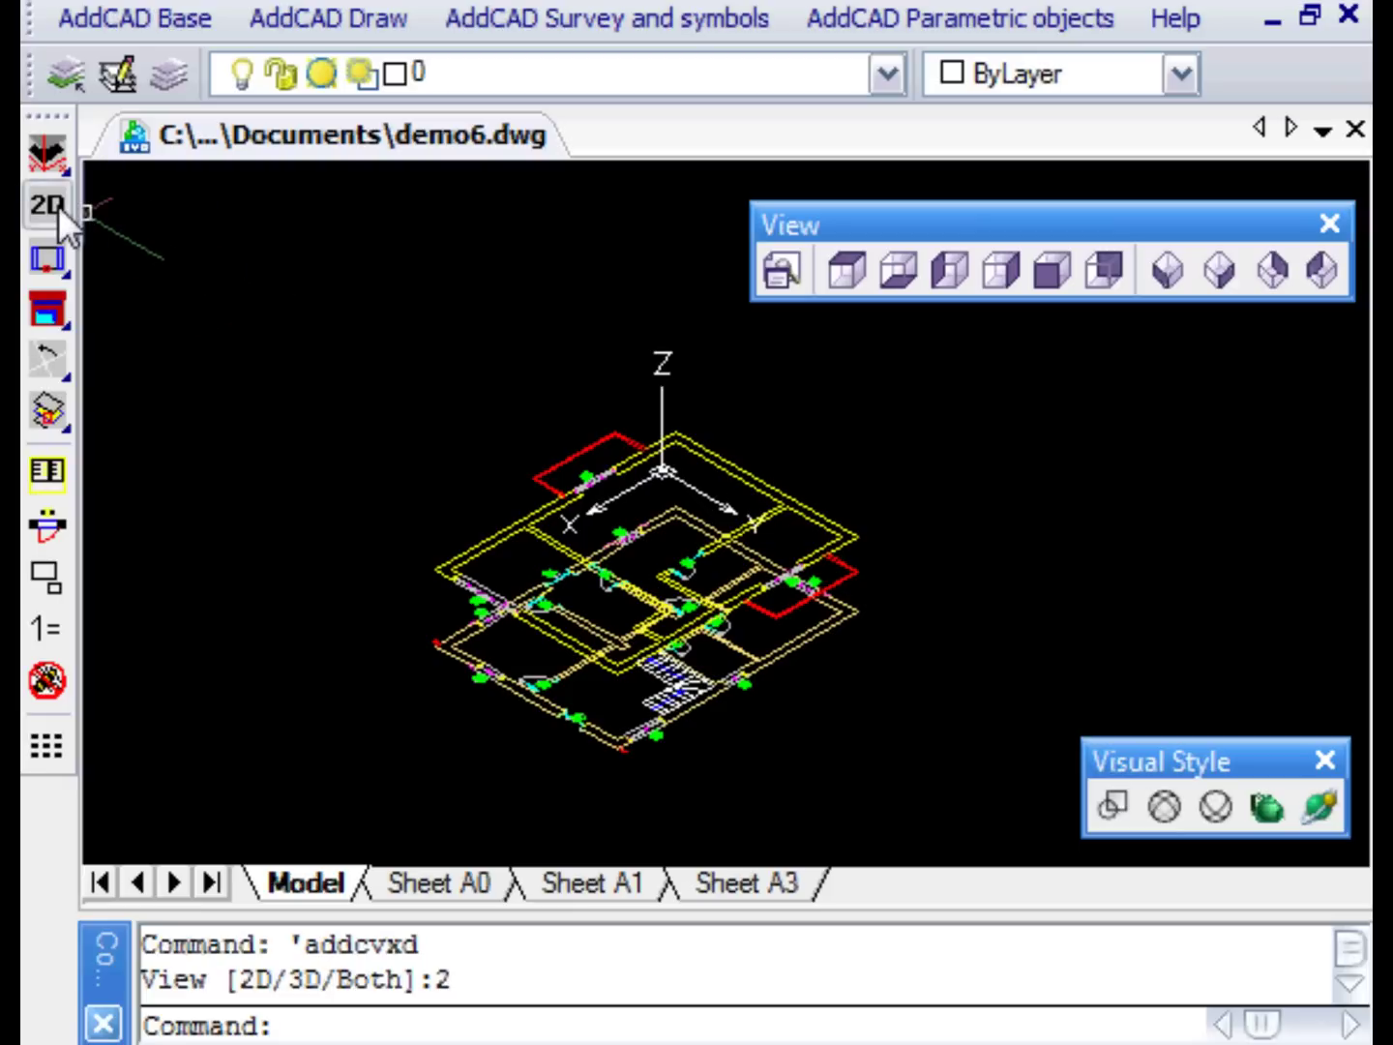
pyautogui.moveTo(53, 203); pyautogui.dragTo(108, 249)
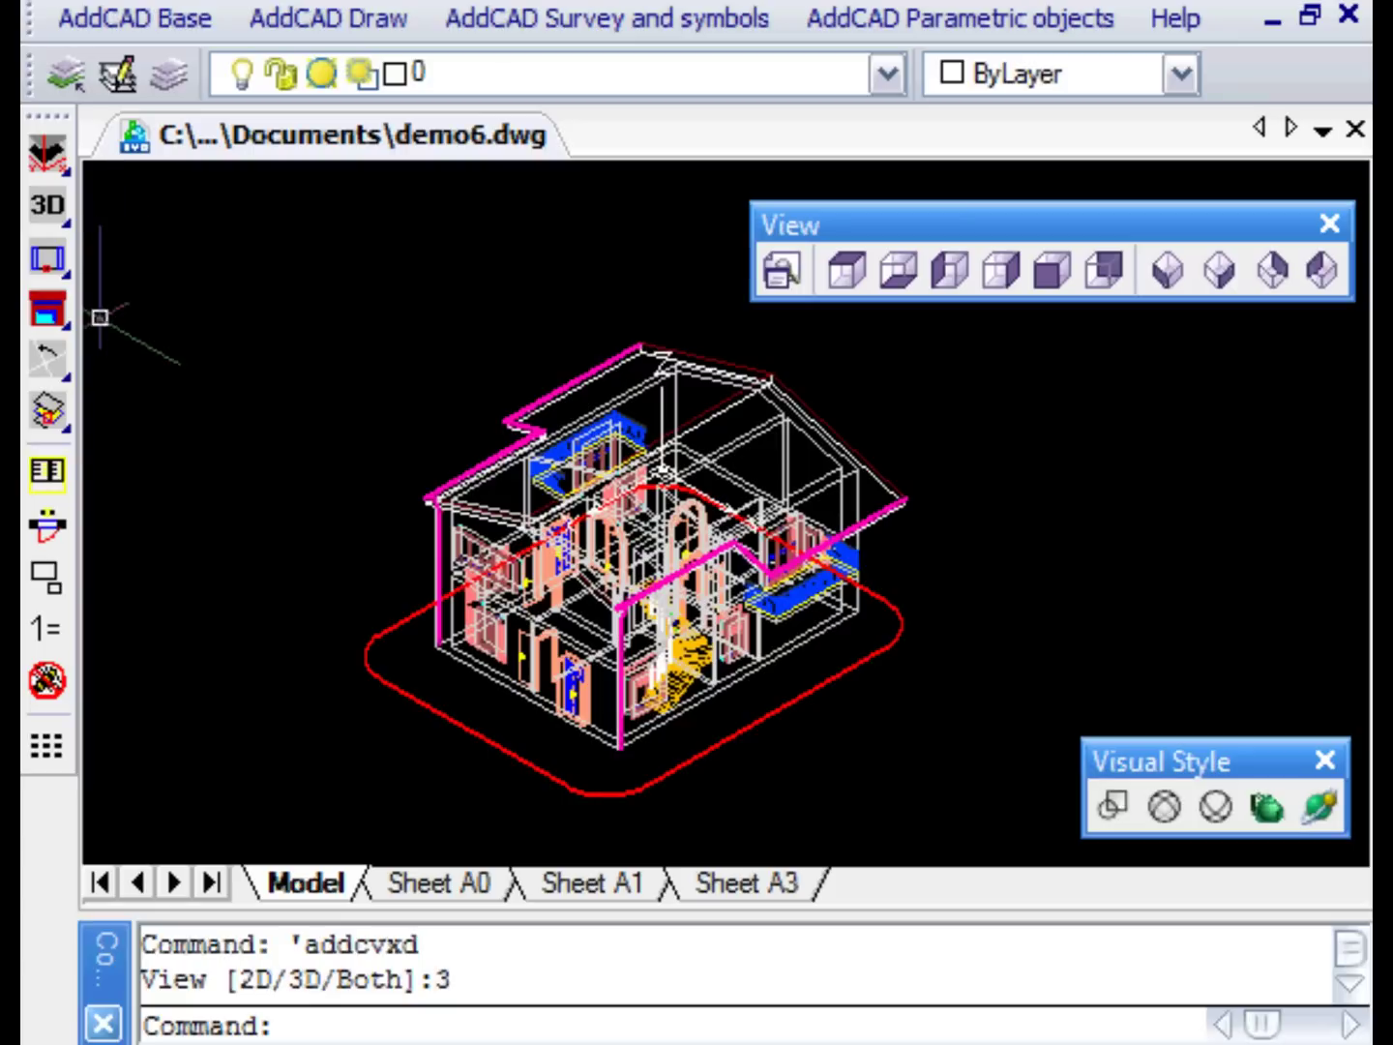
# Step: Select the 3.2 upper floor in the generation options and switch the display to 2D
pyautogui.click(47, 469)
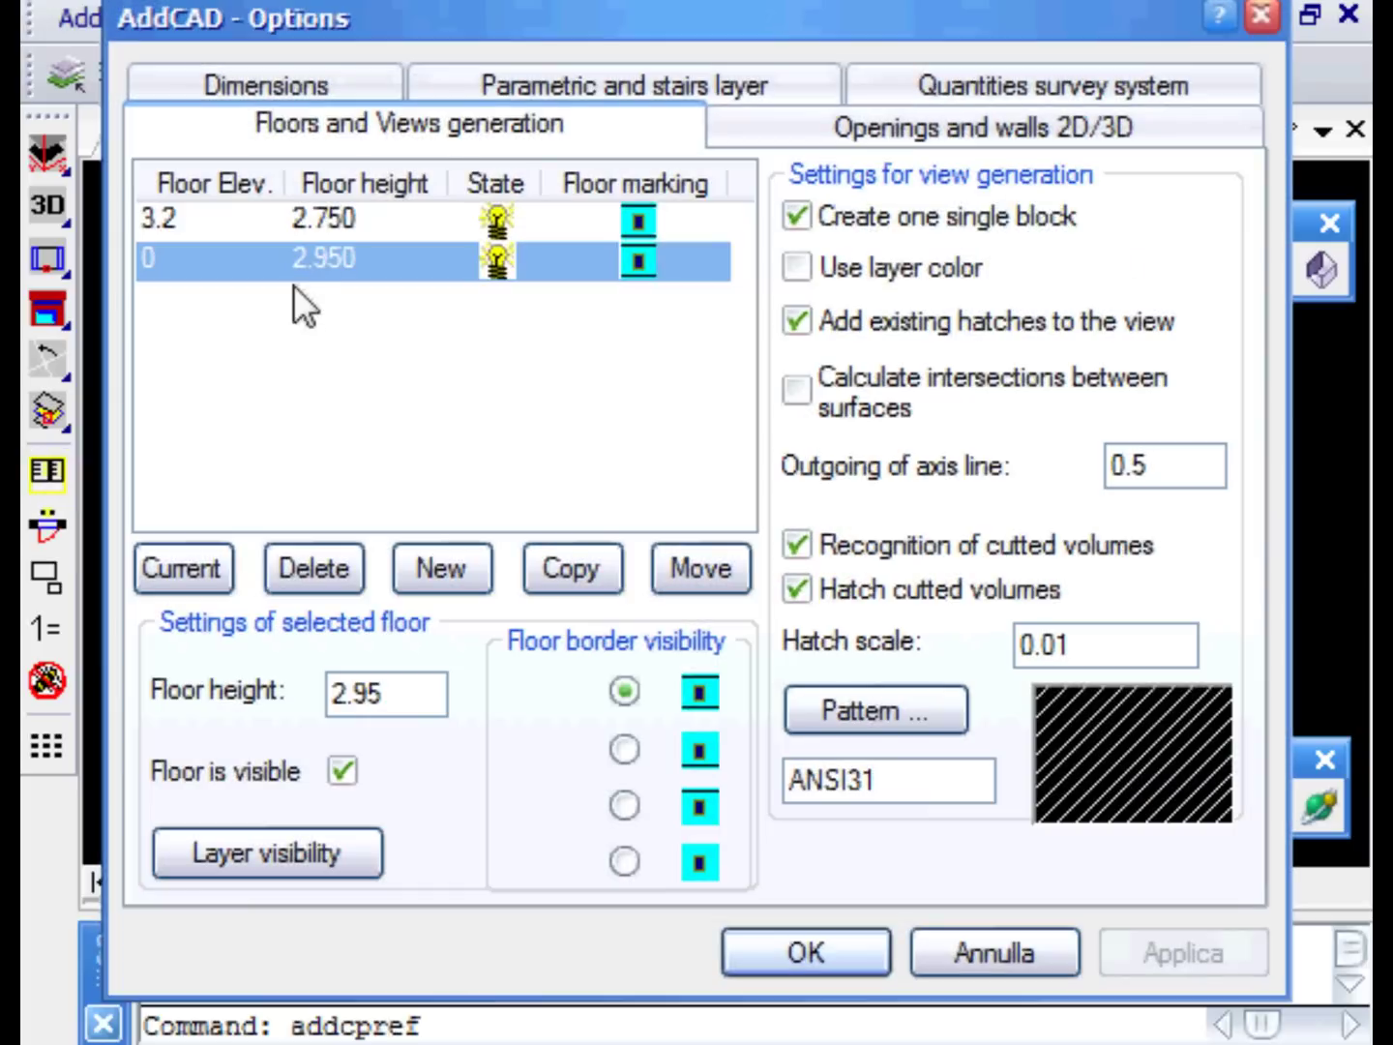
pyautogui.click(320, 225)
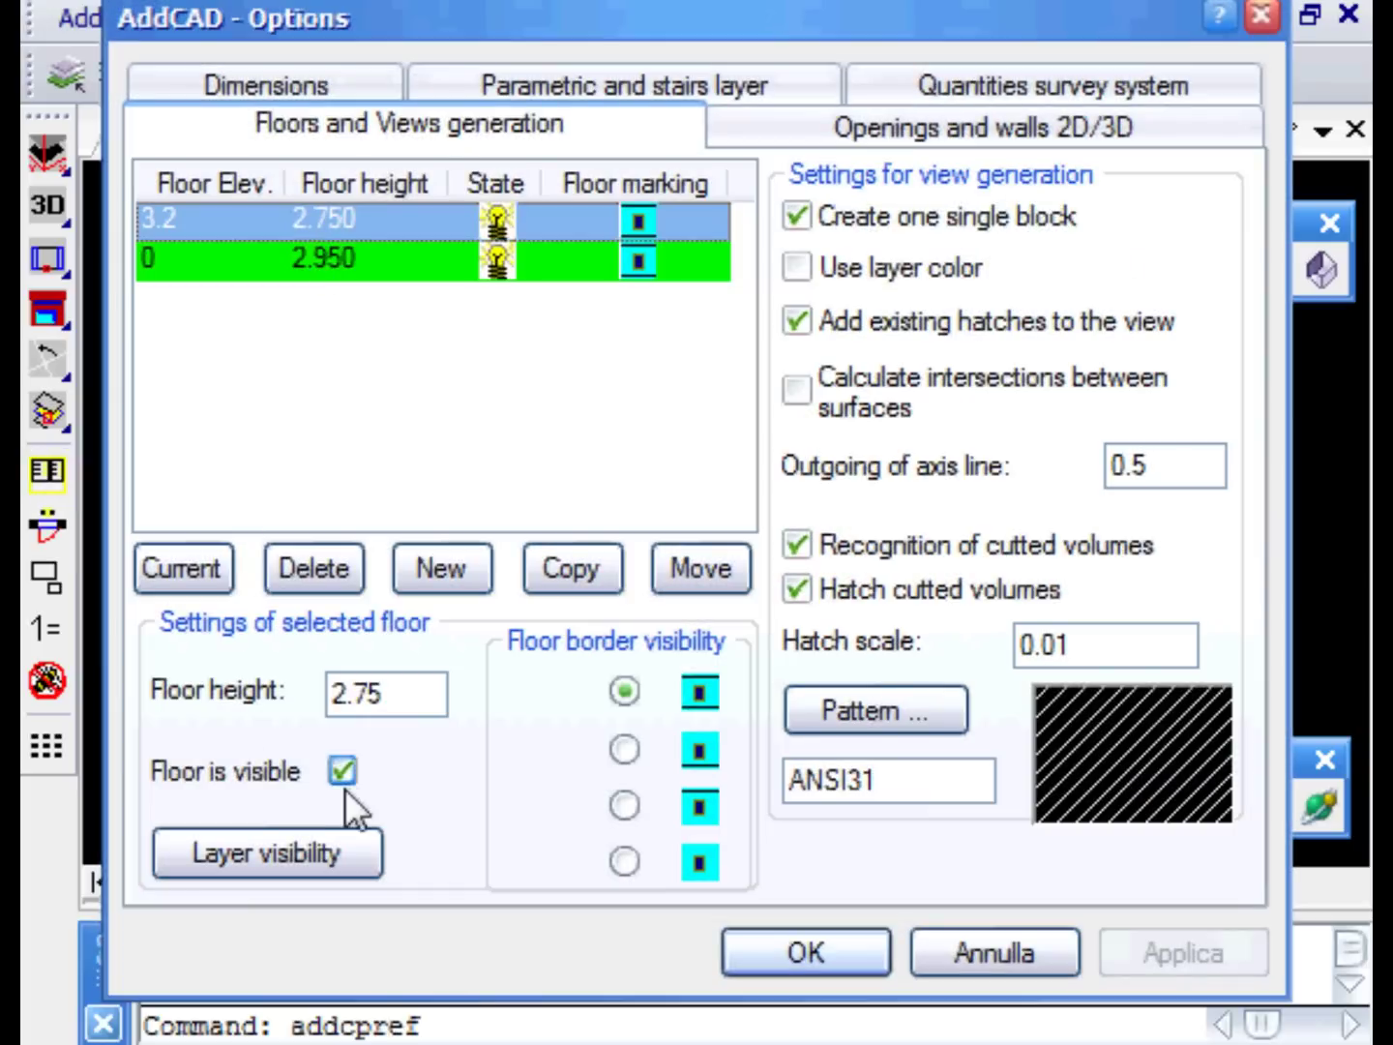
pyautogui.click(801, 954)
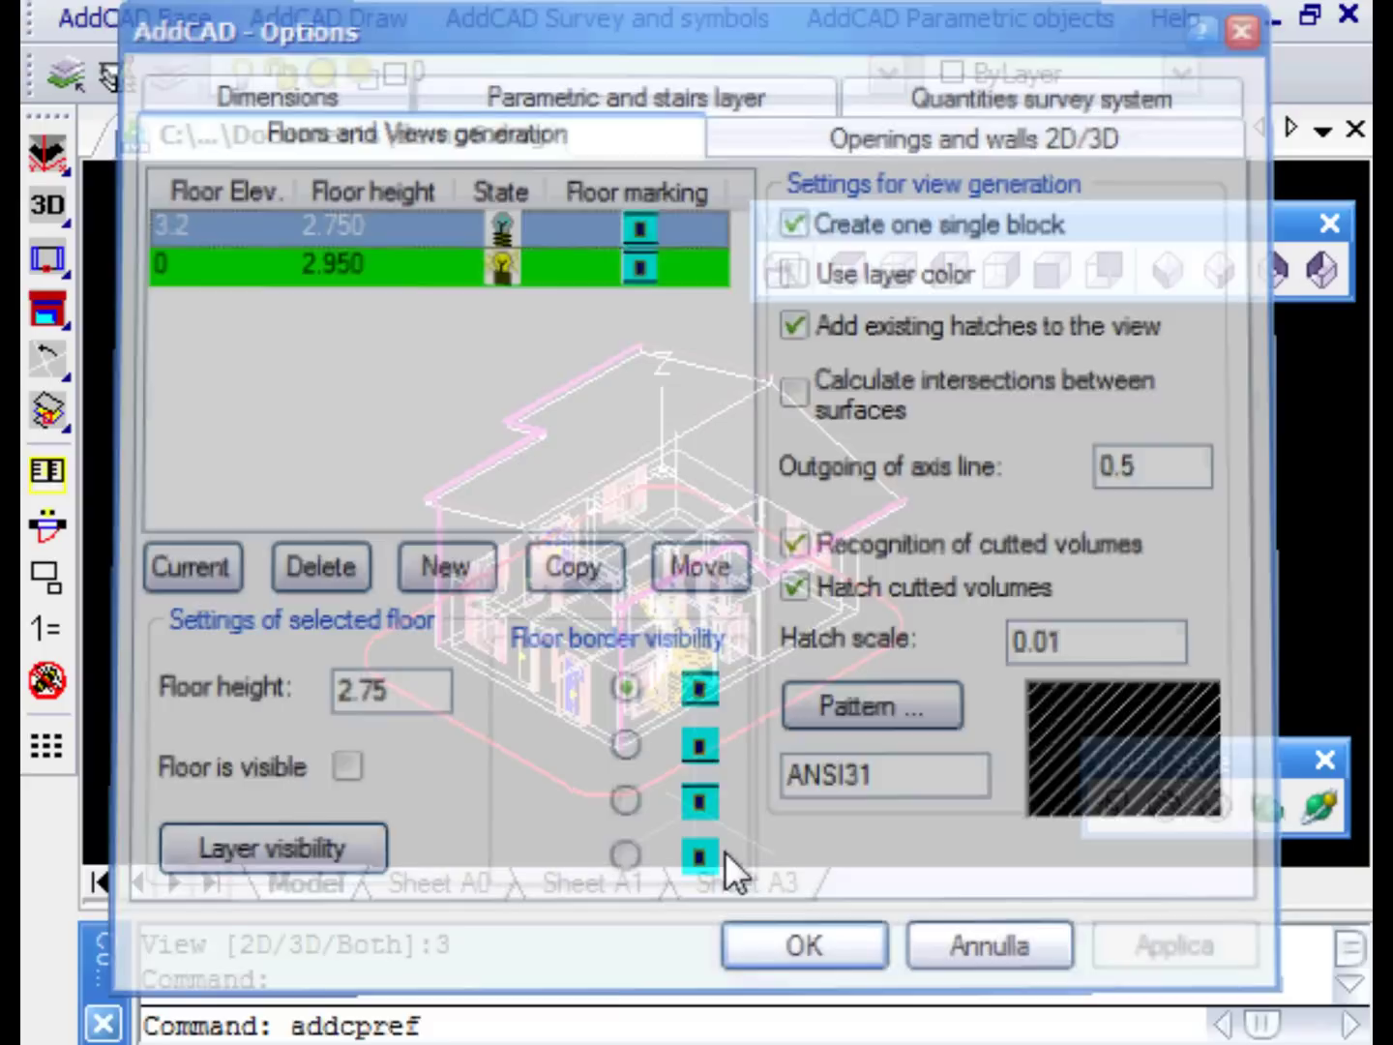
pyautogui.moveTo(60, 212); pyautogui.dragTo(99, 213)
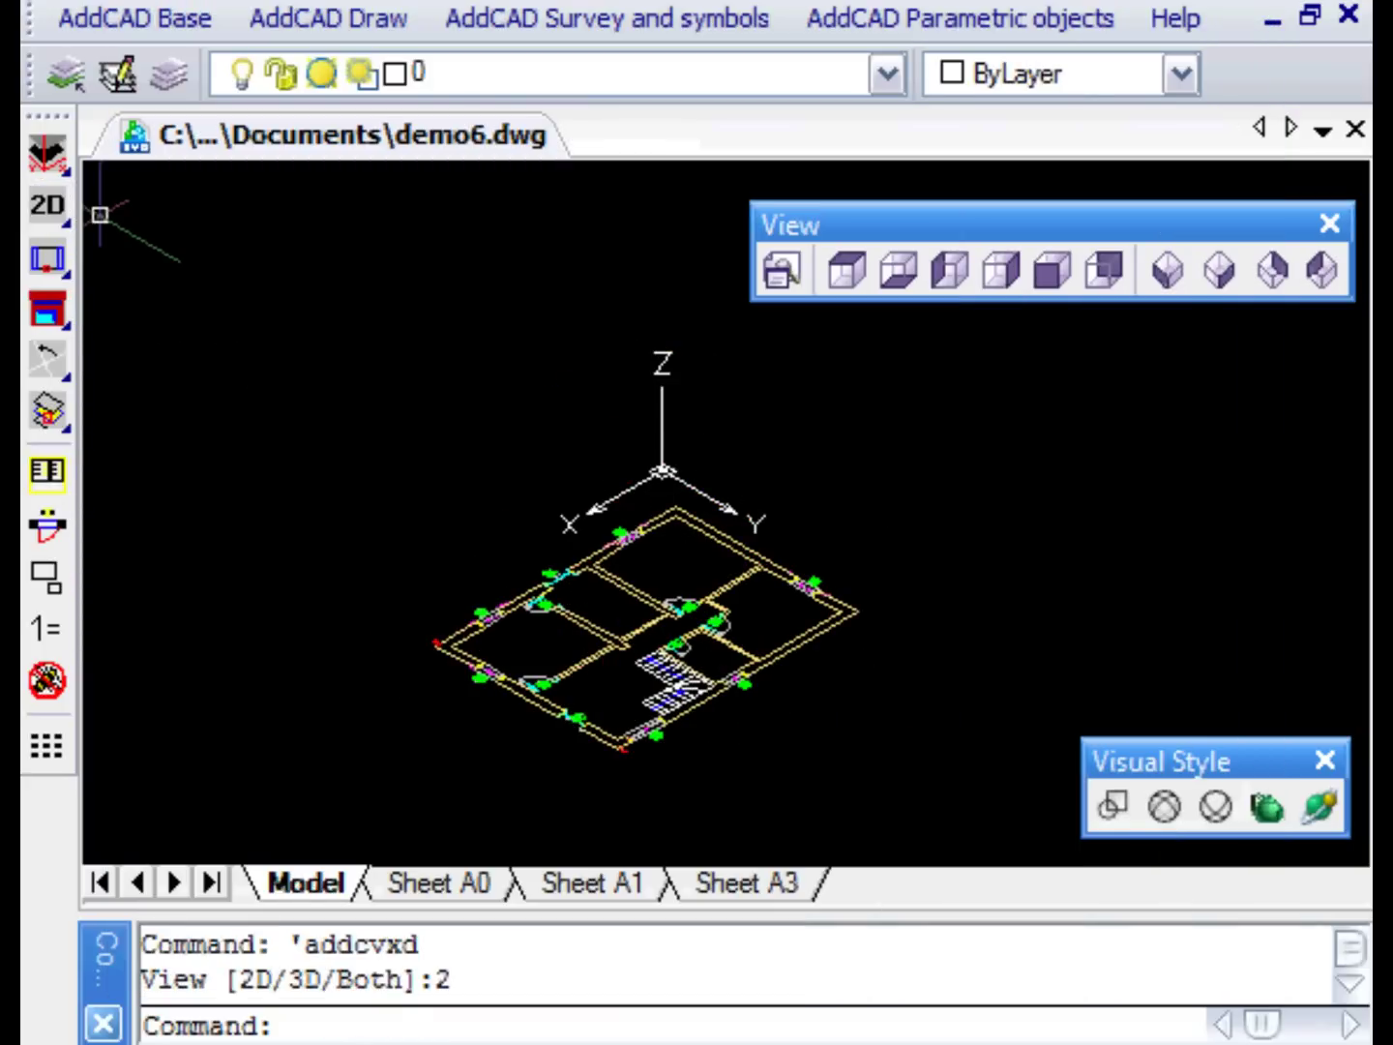
# Step: Reselect the 3.2 floor in Options and turn off the upper floor, leaving the ground-floor plan
pyautogui.click(46, 473)
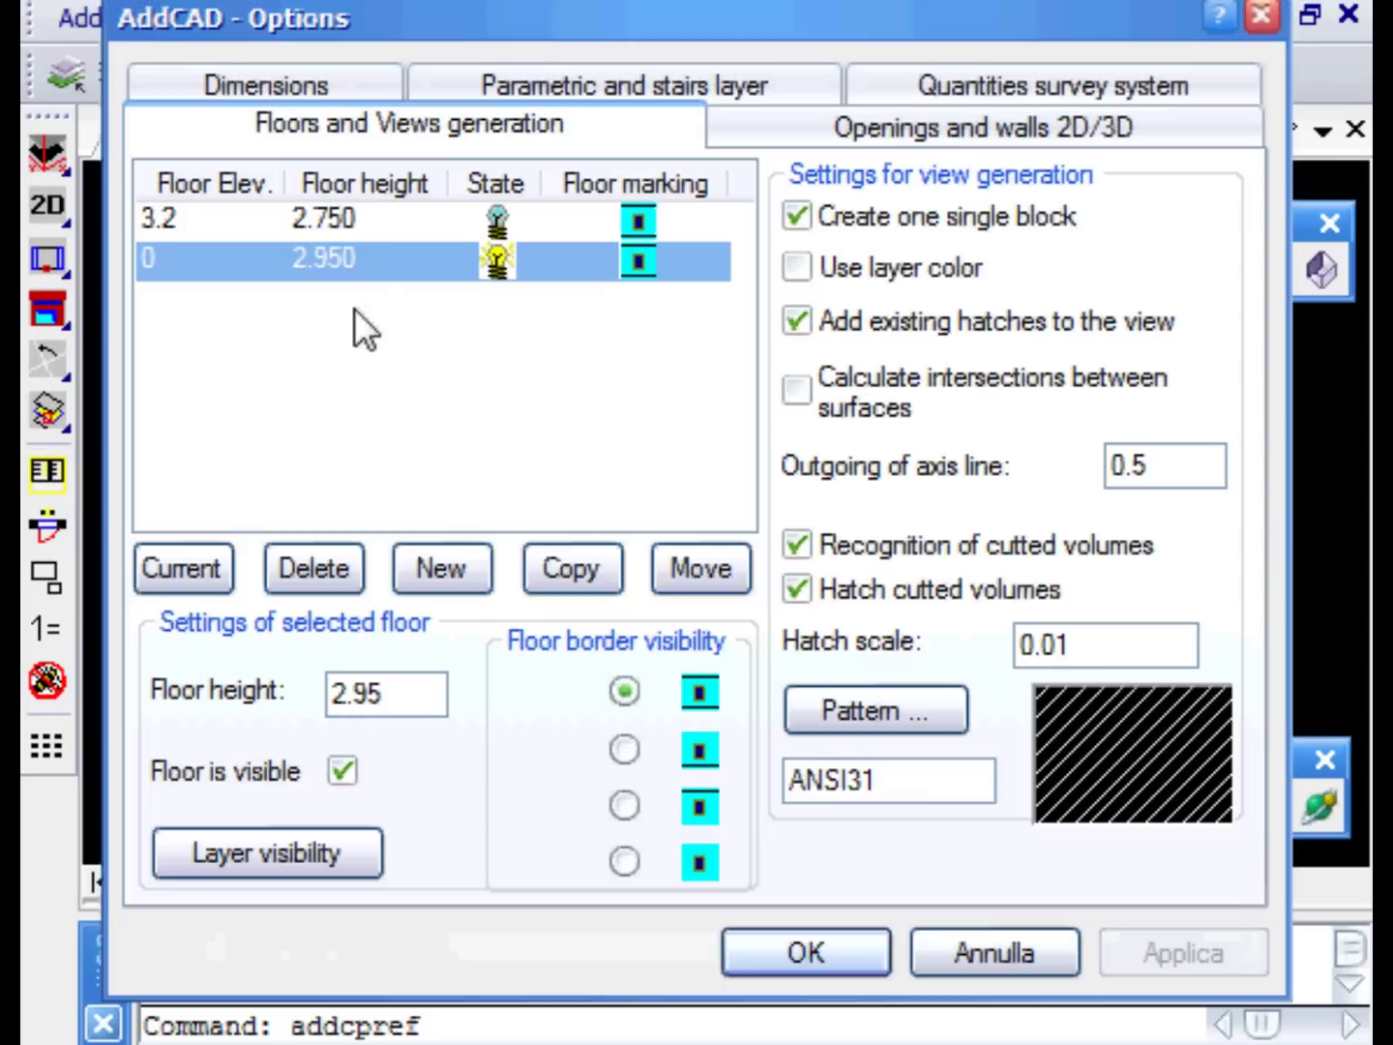
pyautogui.click(362, 217)
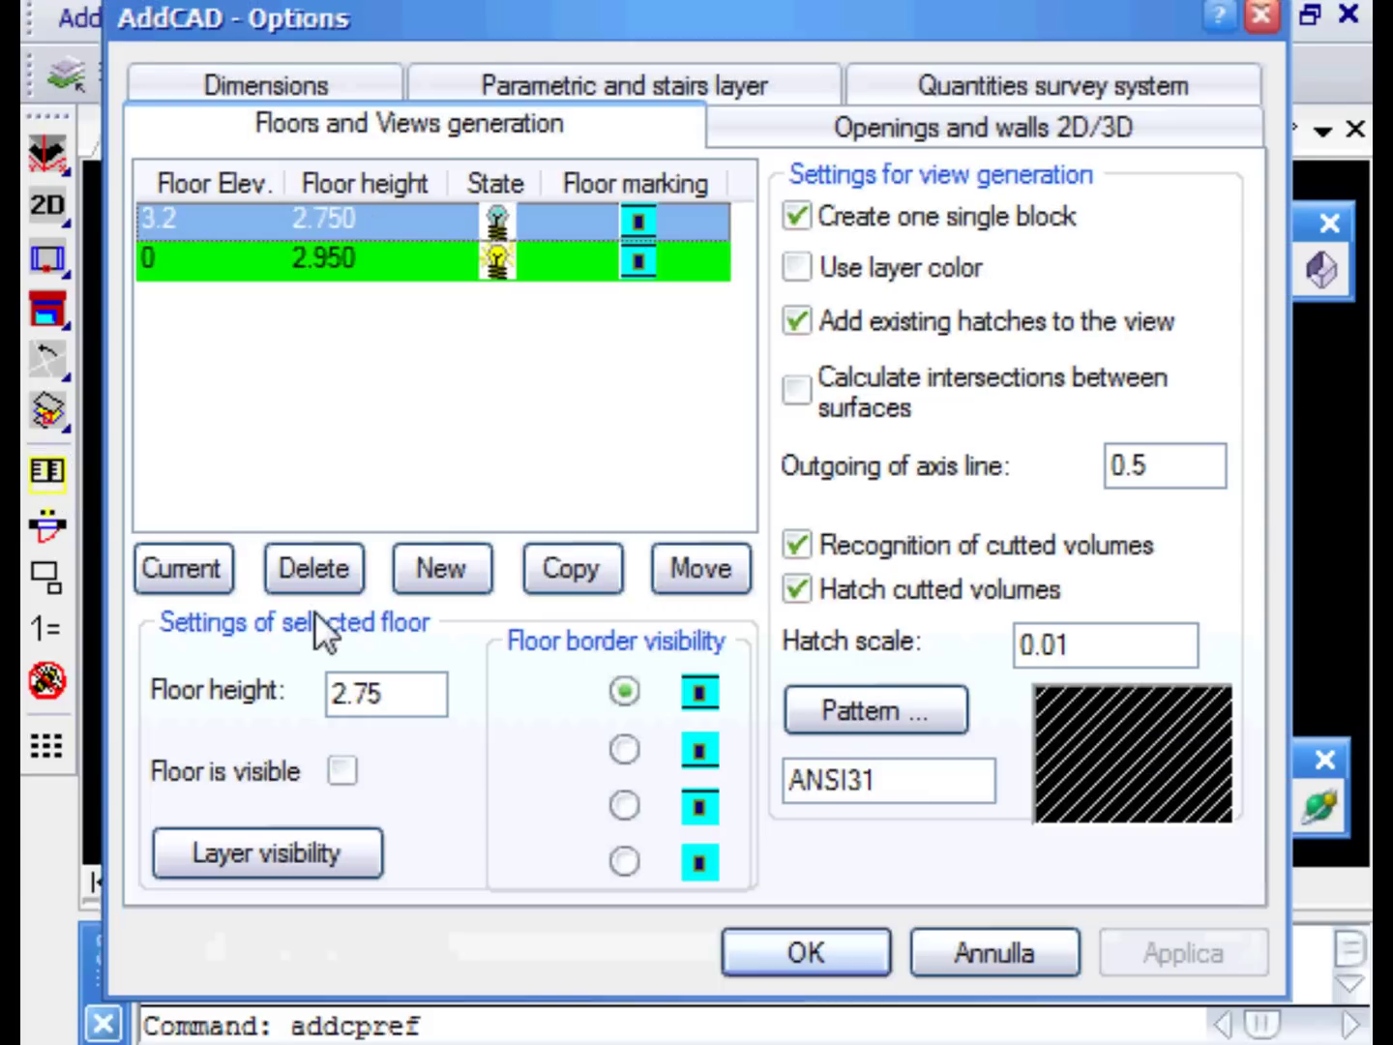
pyautogui.click(812, 953)
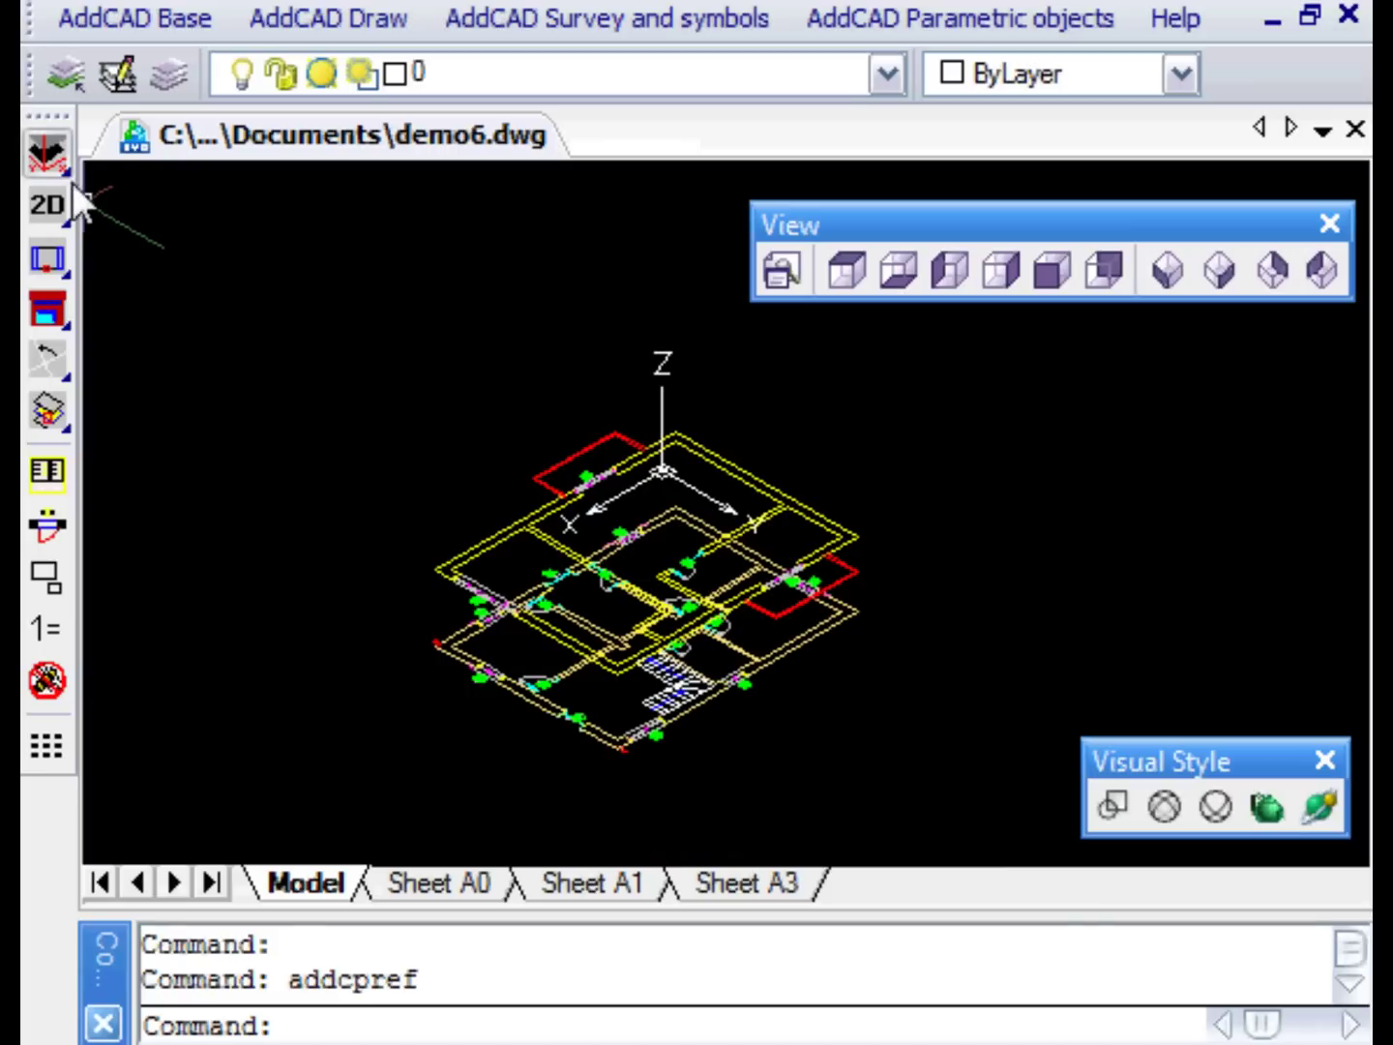
pyautogui.click(46, 152)
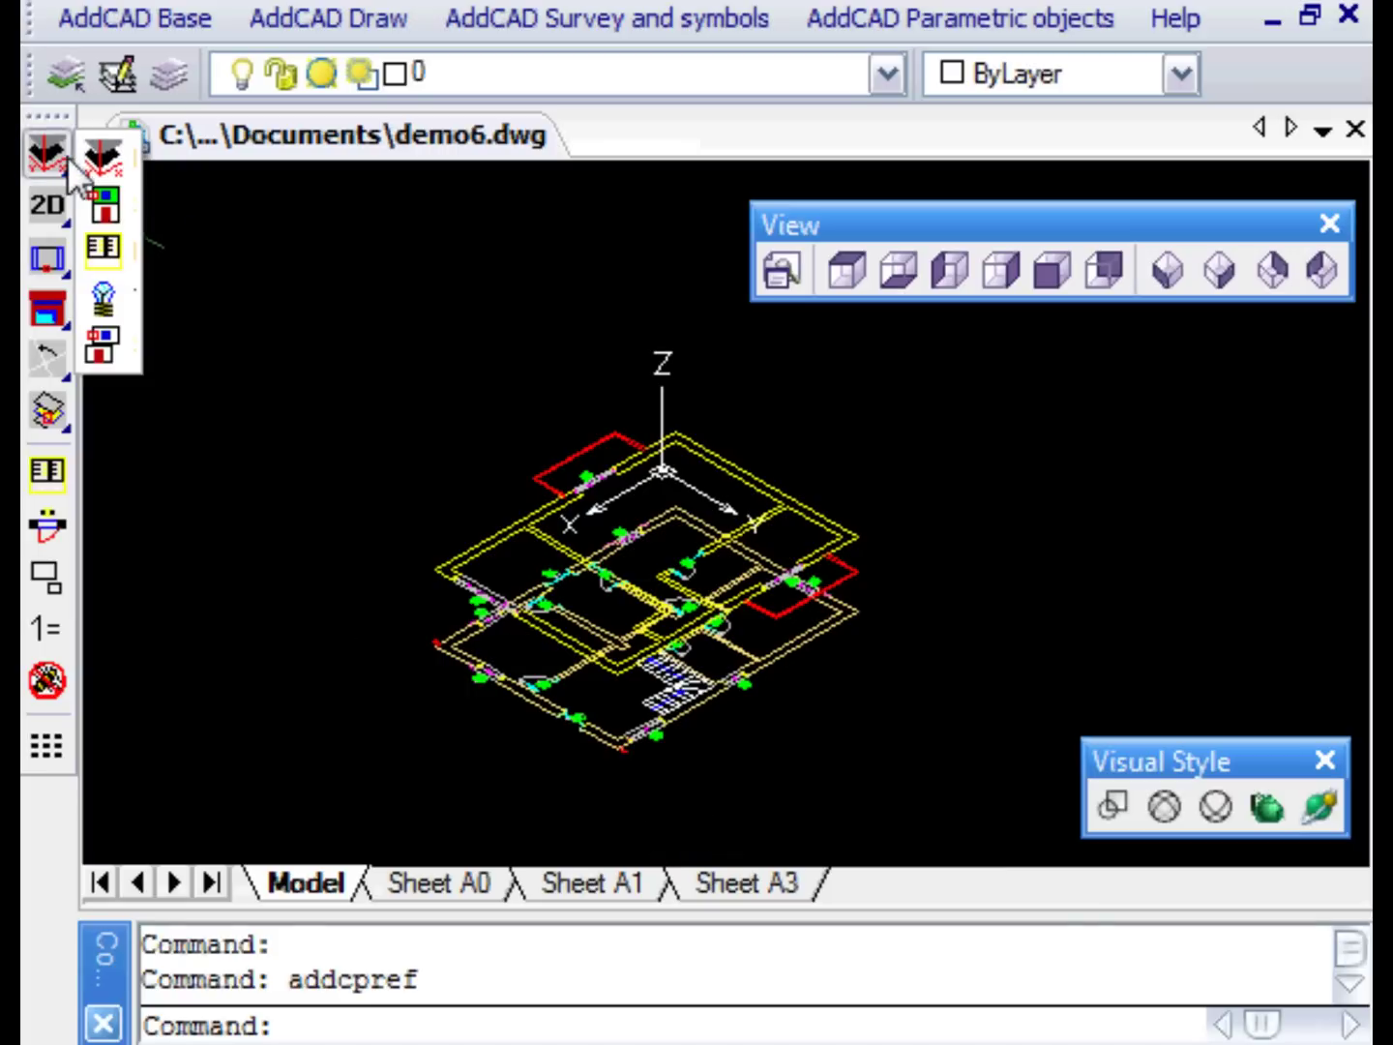
pyautogui.click(103, 298)
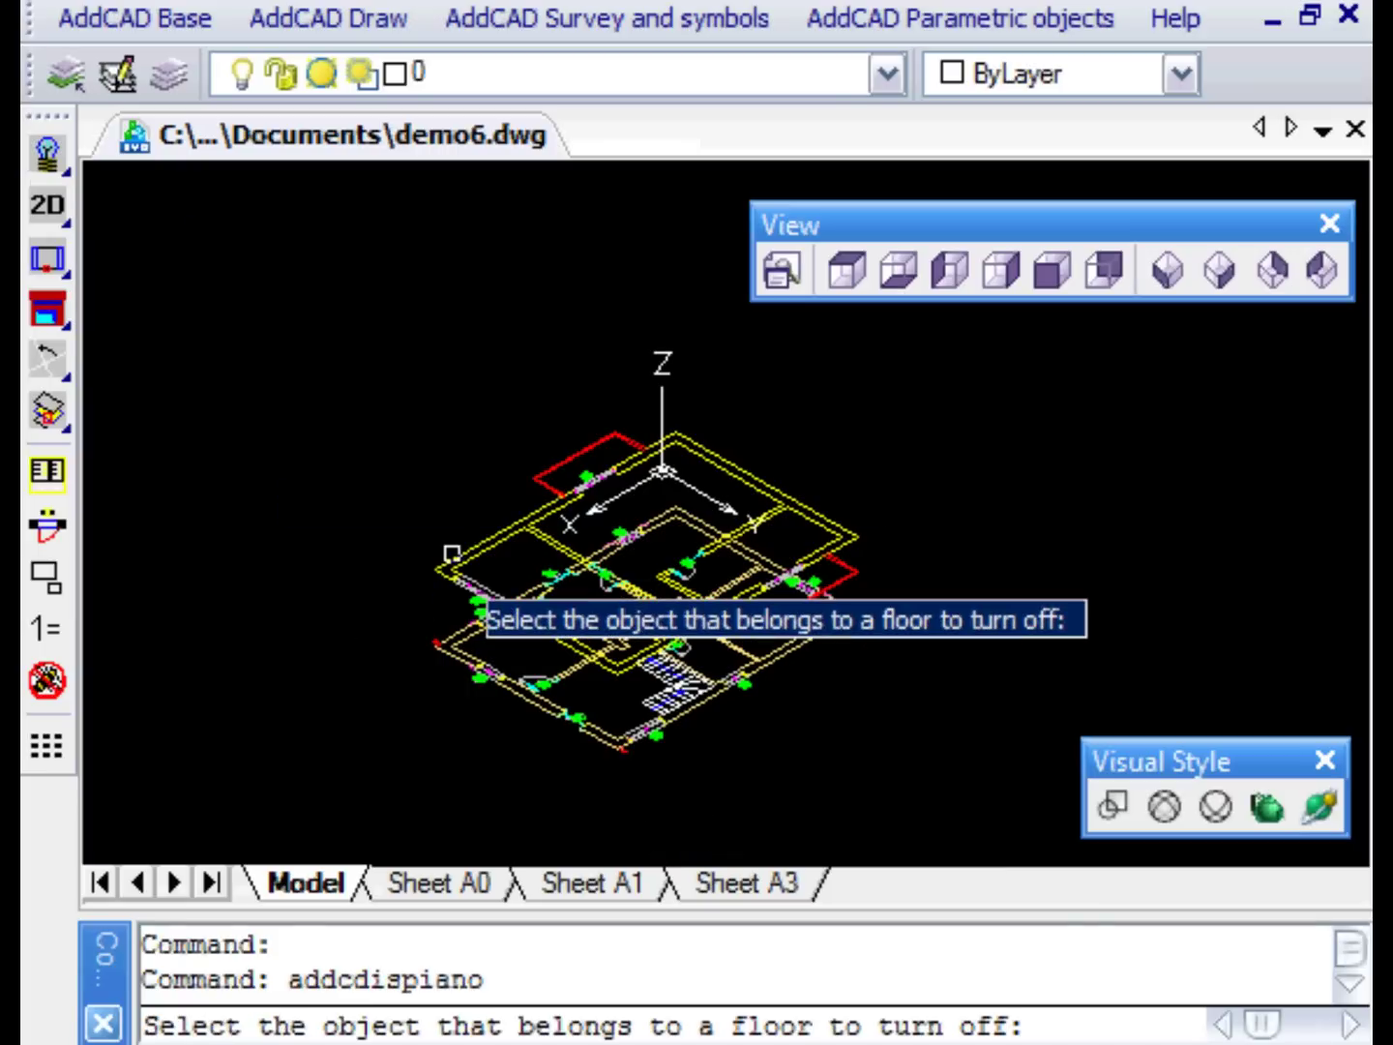
pyautogui.click(452, 552)
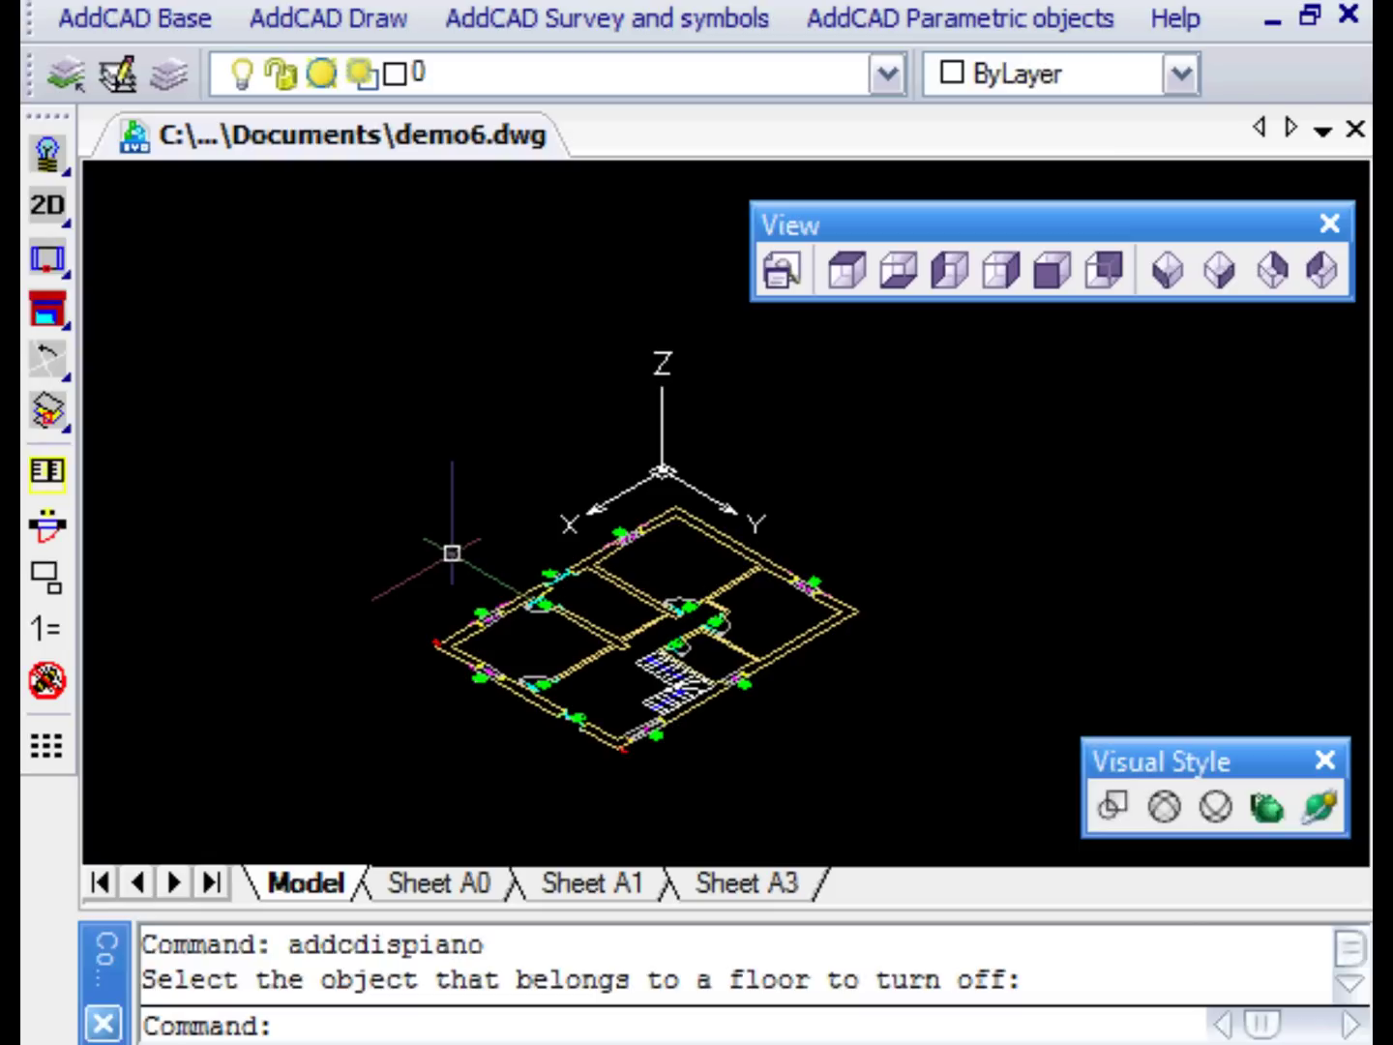
# Step: Switch the house to 3D and try the Hidden and Shaded visual styles
pyautogui.click(46, 205)
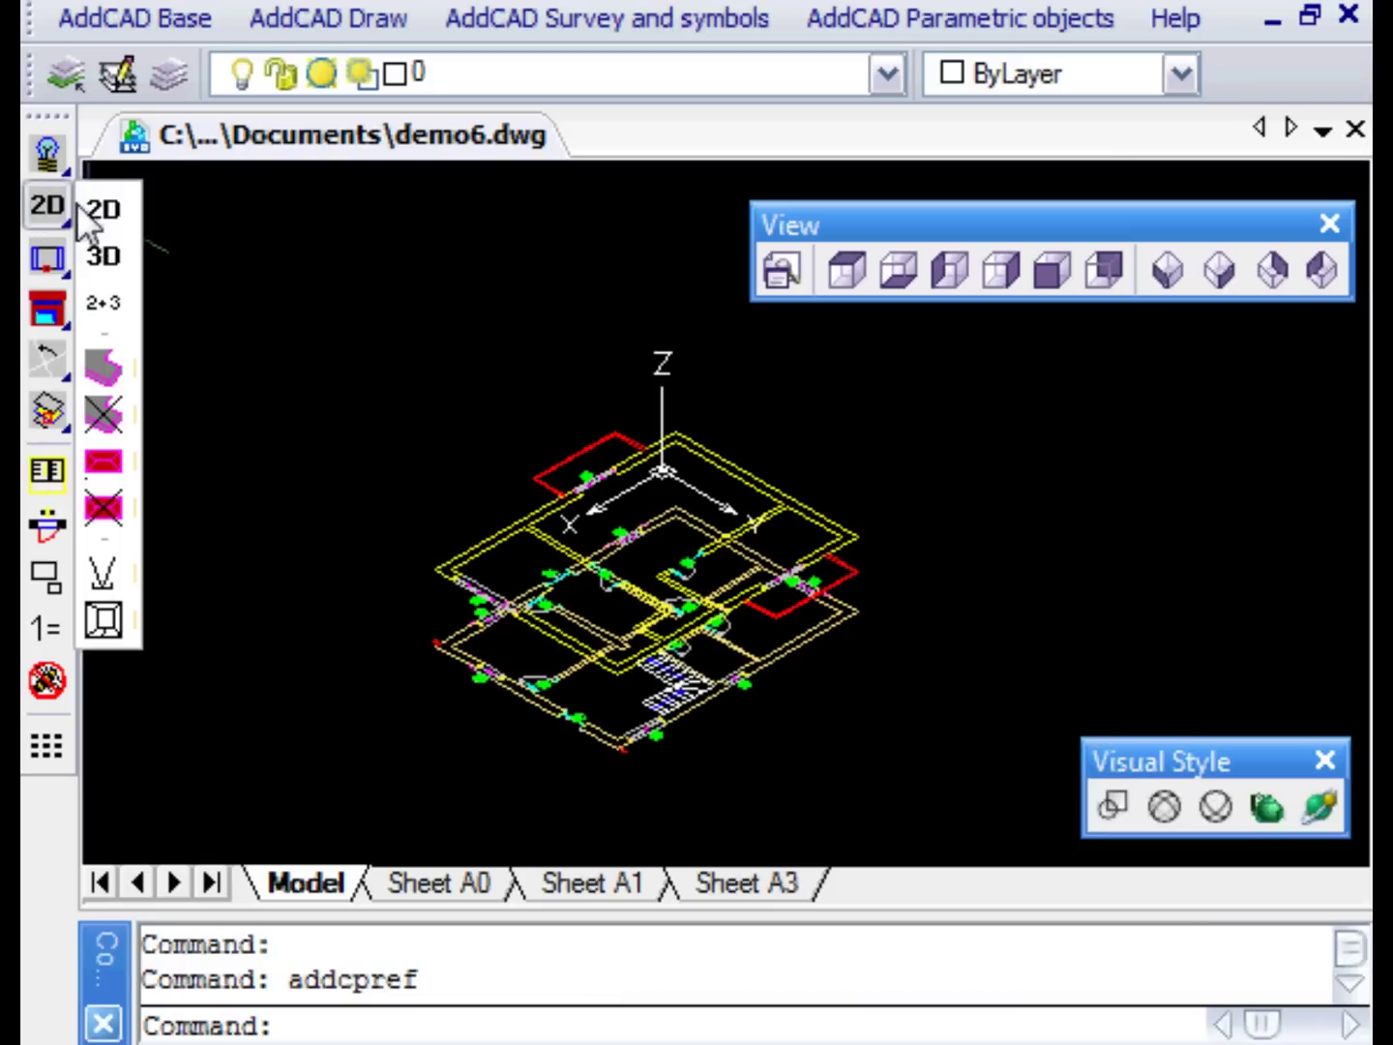
pyautogui.click(103, 259)
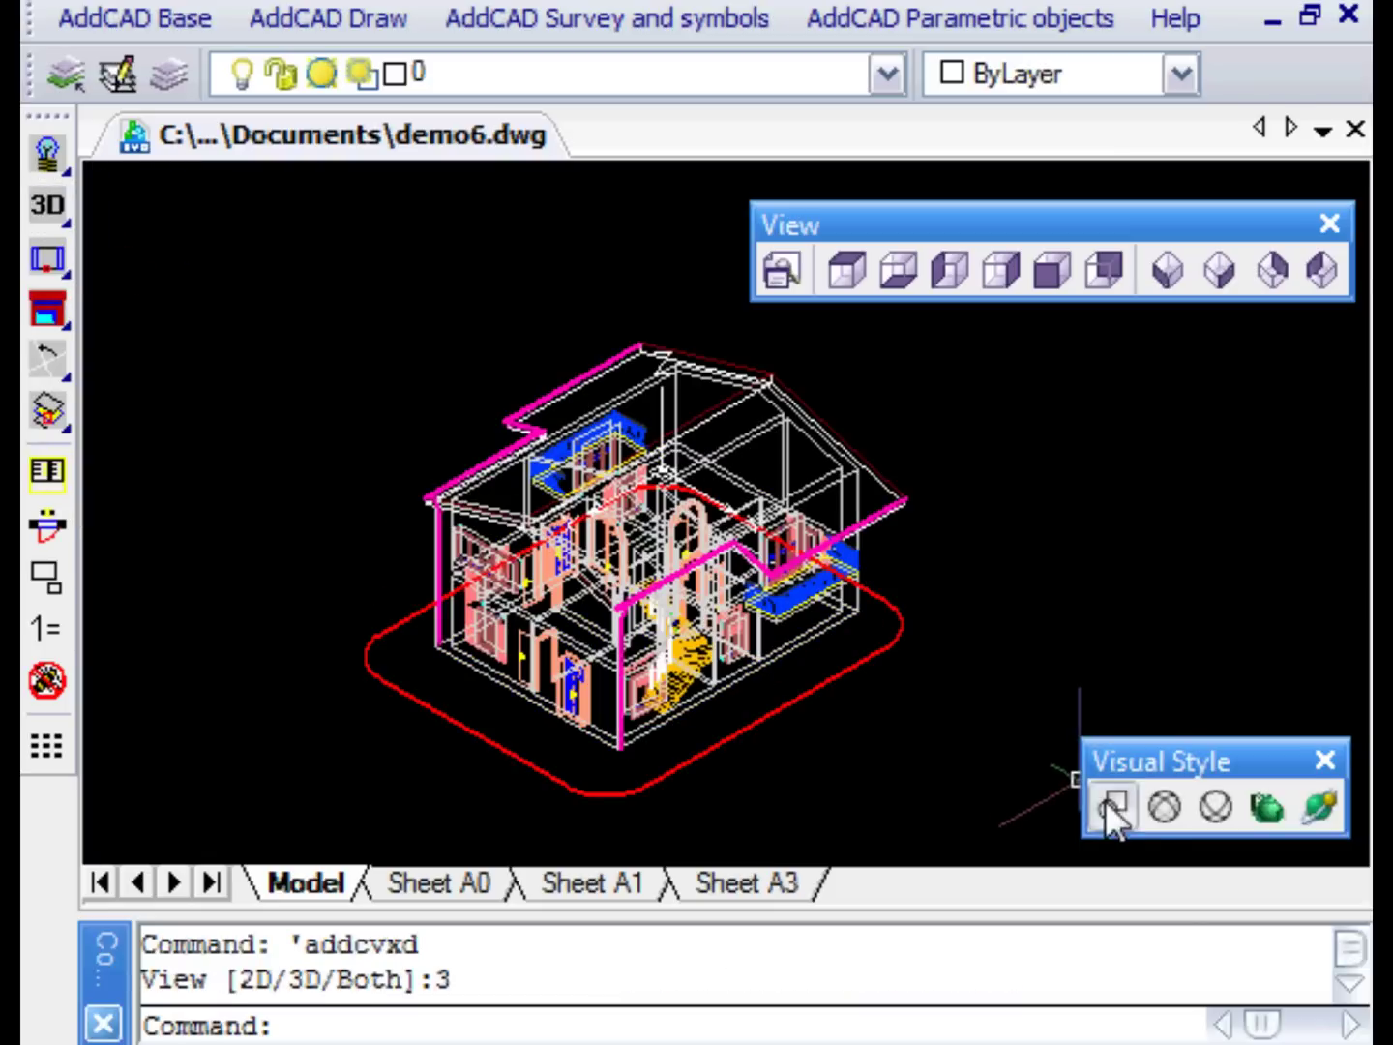
pyautogui.click(1215, 805)
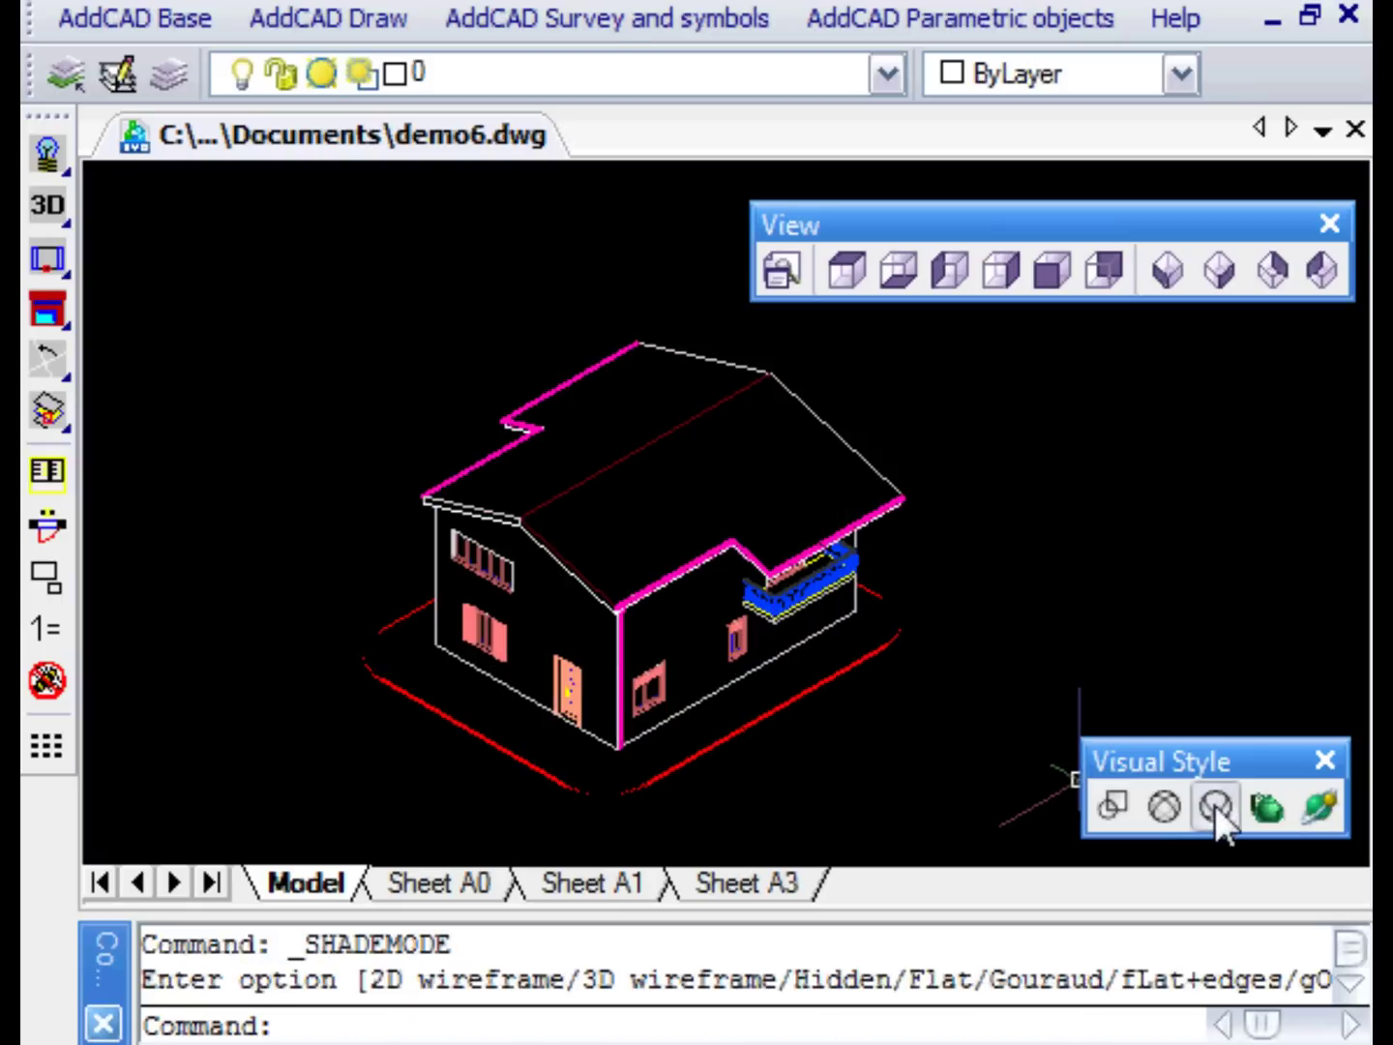
pyautogui.click(1268, 807)
# Step: Orbit the shaded house around to face its balcony side and adjust the zoom
pyautogui.click(1306, 809)
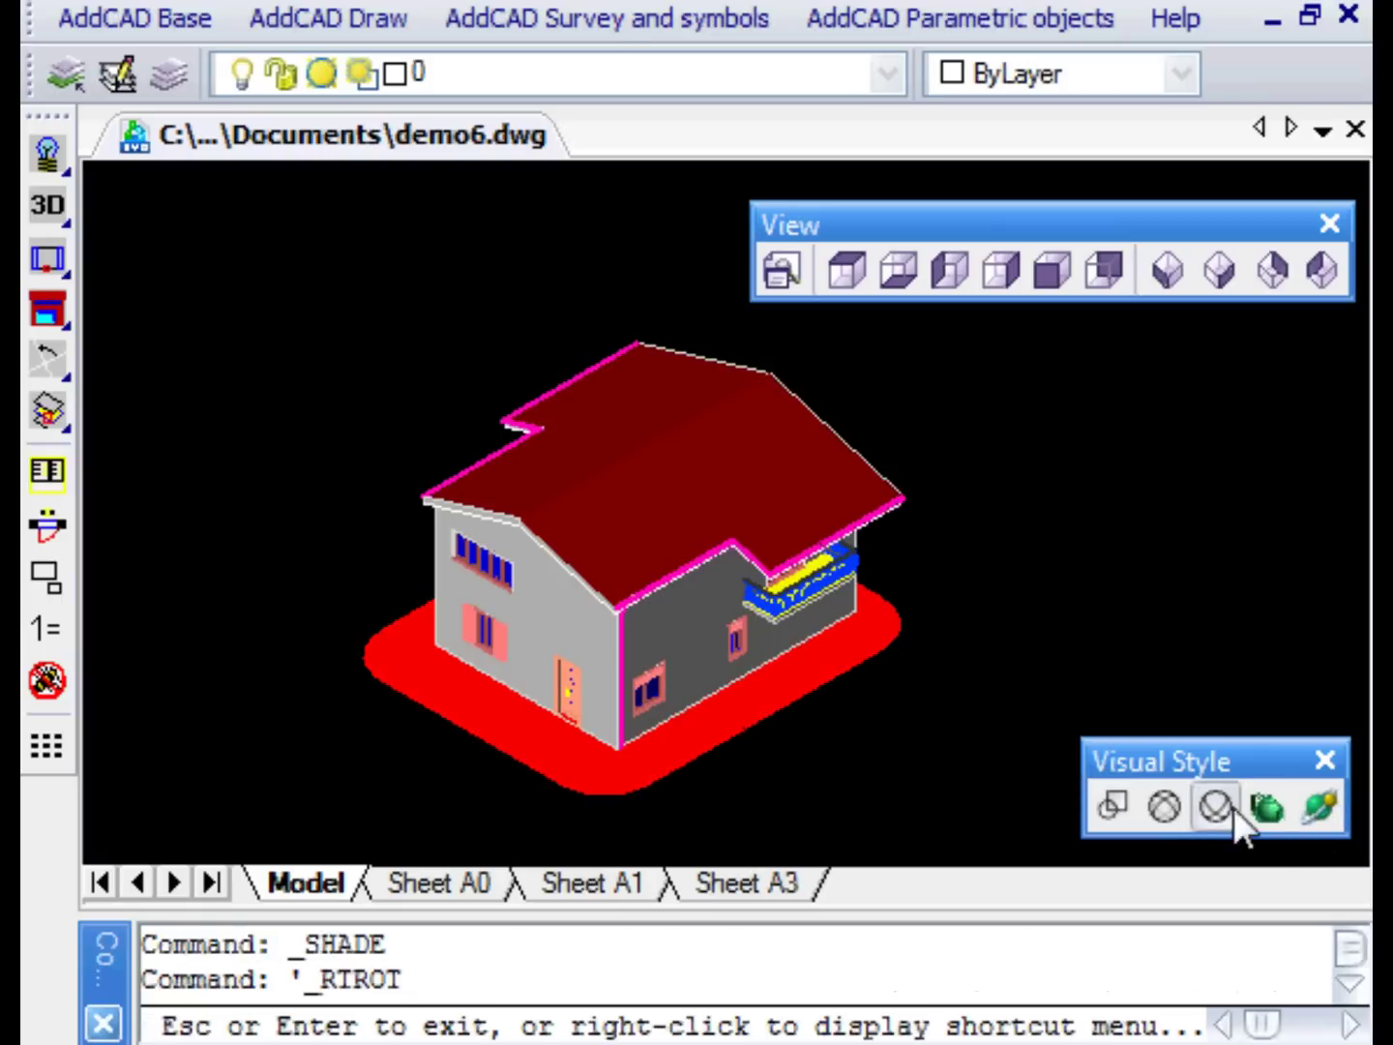
pyautogui.moveTo(802, 824); pyautogui.dragTo(808, 762)
pyautogui.moveTo(974, 537)
pyautogui.mouseDown()
pyautogui.moveTo(995, 550)
pyautogui.moveTo(997, 537)
pyautogui.mouseUp()
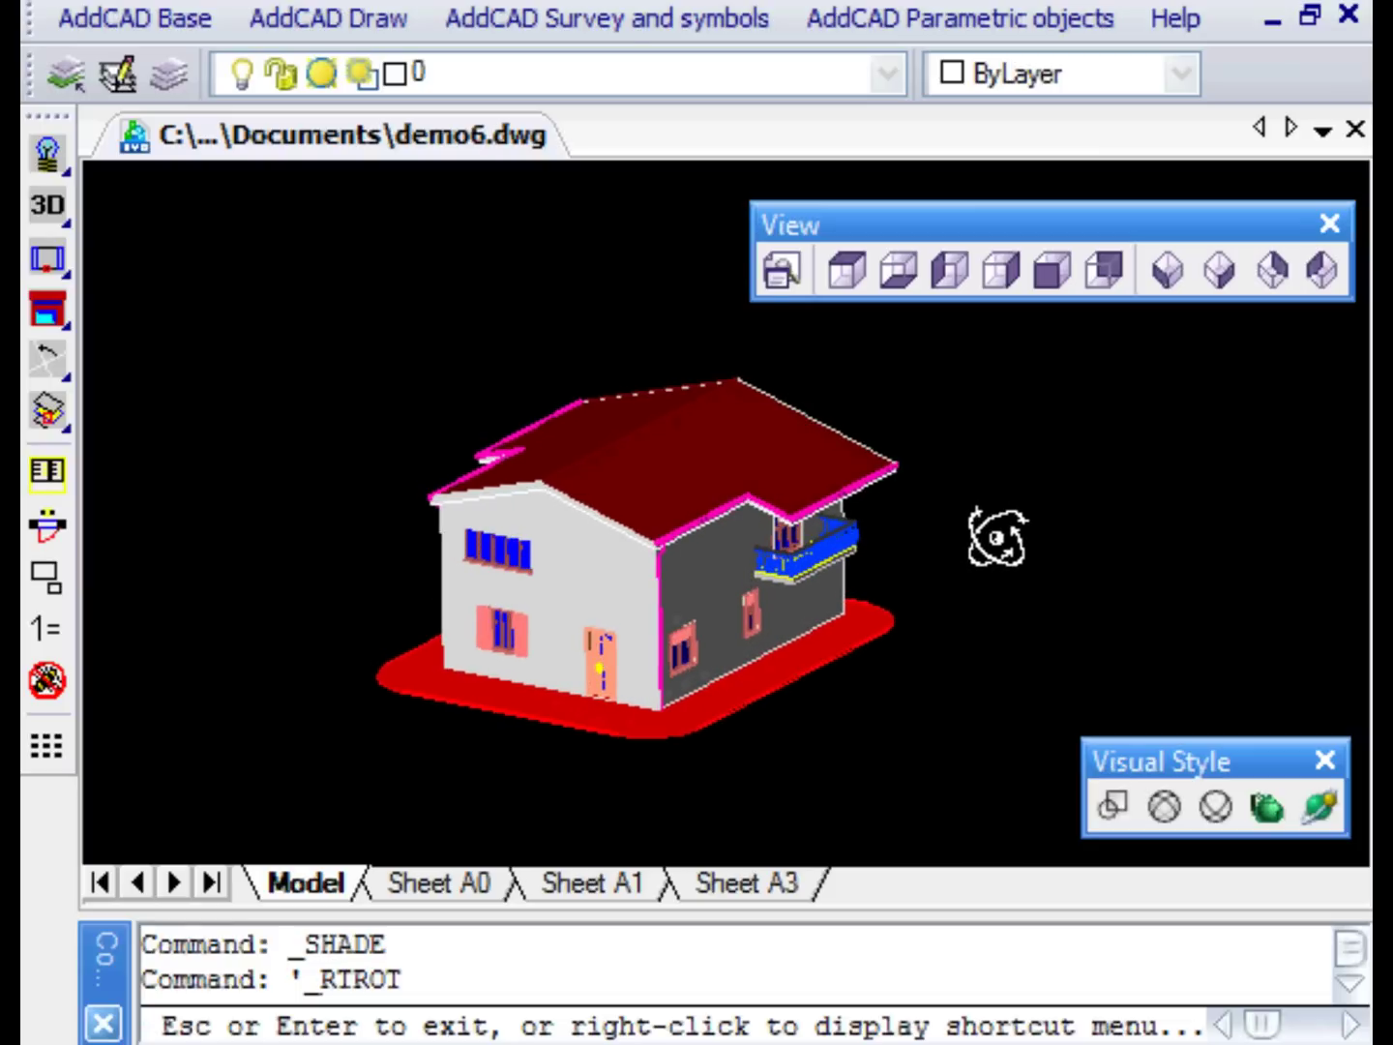
pyautogui.moveTo(902, 584)
pyautogui.mouseDown()
pyautogui.moveTo(991, 591)
pyautogui.moveTo(1029, 516)
pyautogui.moveTo(1112, 474)
pyautogui.mouseUp()
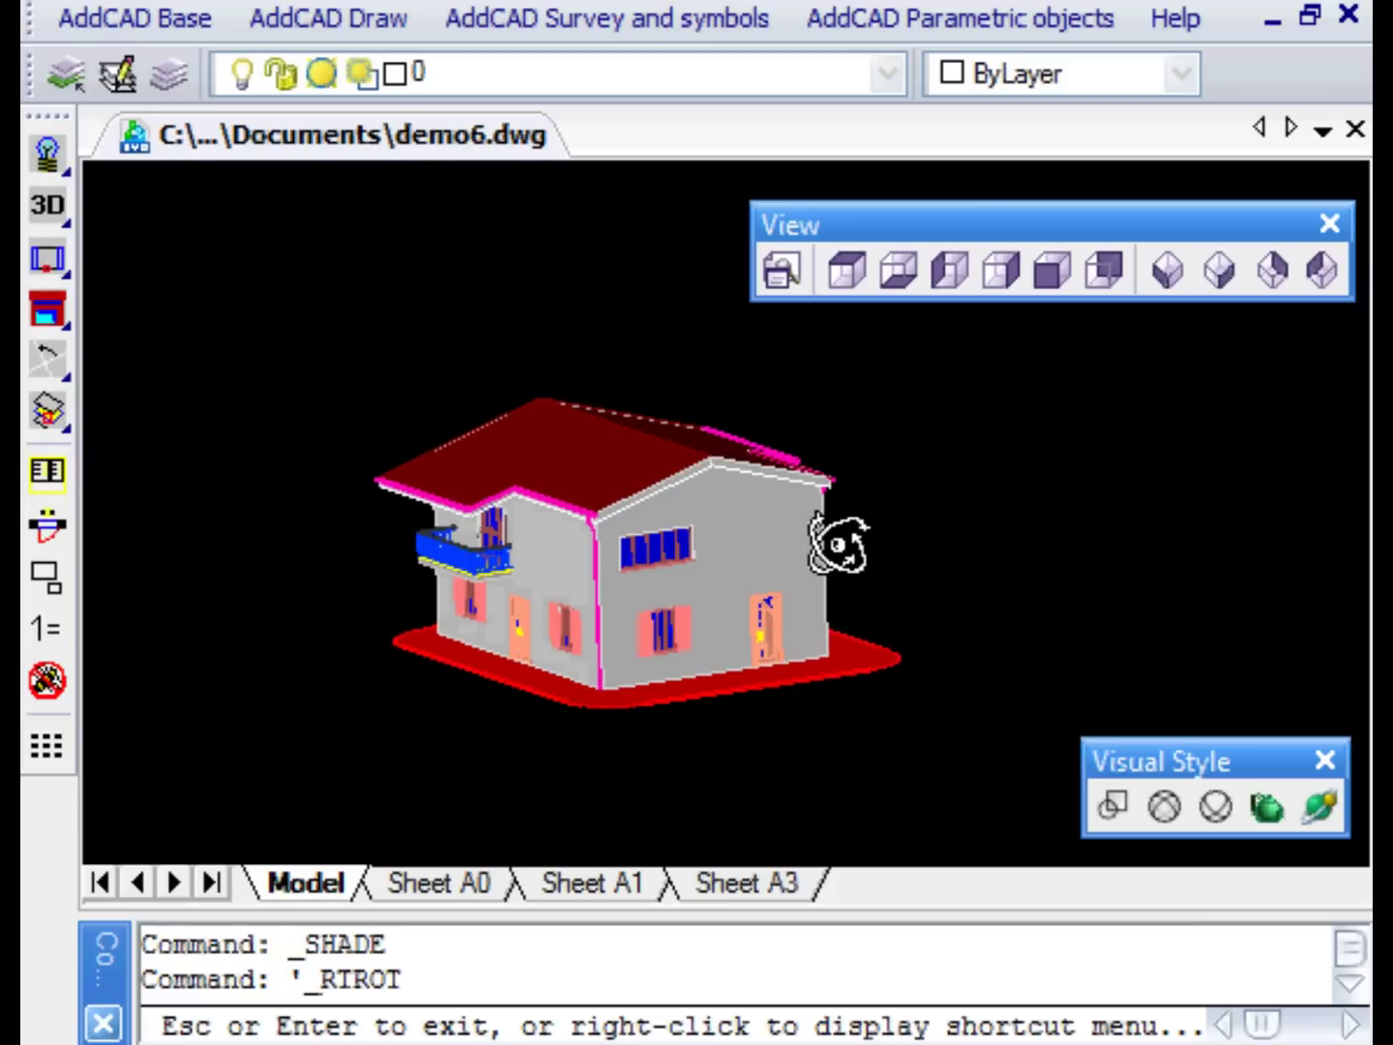
pyautogui.moveTo(837, 544)
pyautogui.mouseDown()
pyautogui.moveTo(842, 569)
pyautogui.moveTo(930, 553)
pyautogui.moveTo(951, 528)
pyautogui.moveTo(958, 460)
pyautogui.mouseUp()
pyautogui.scroll(3, 856, 563)
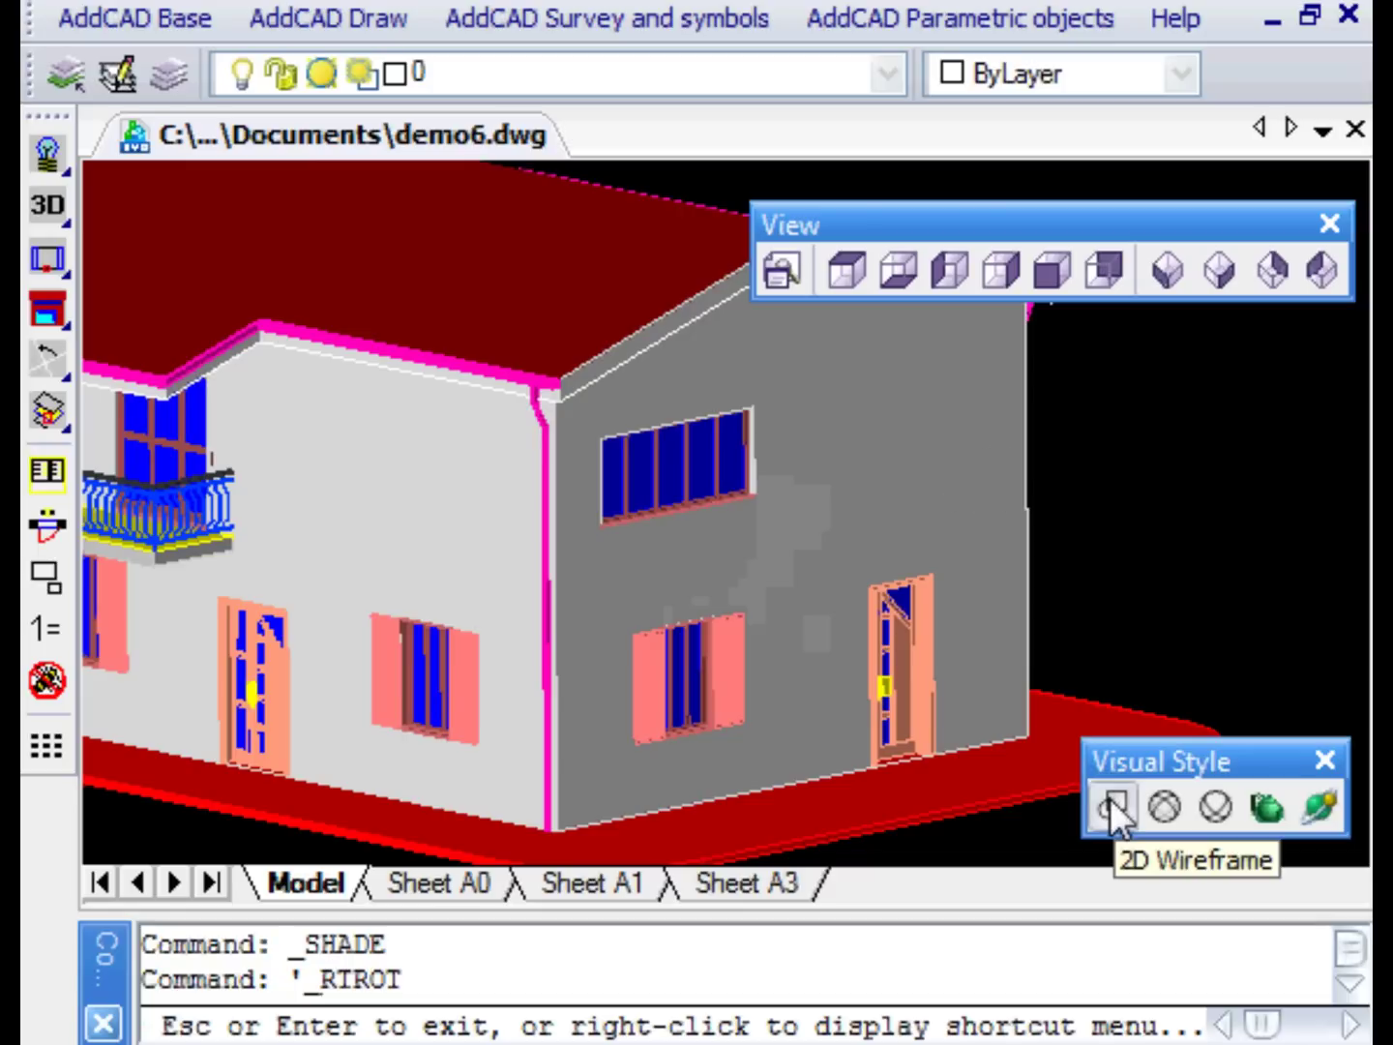
pyautogui.scroll(-2, 1110, 798)
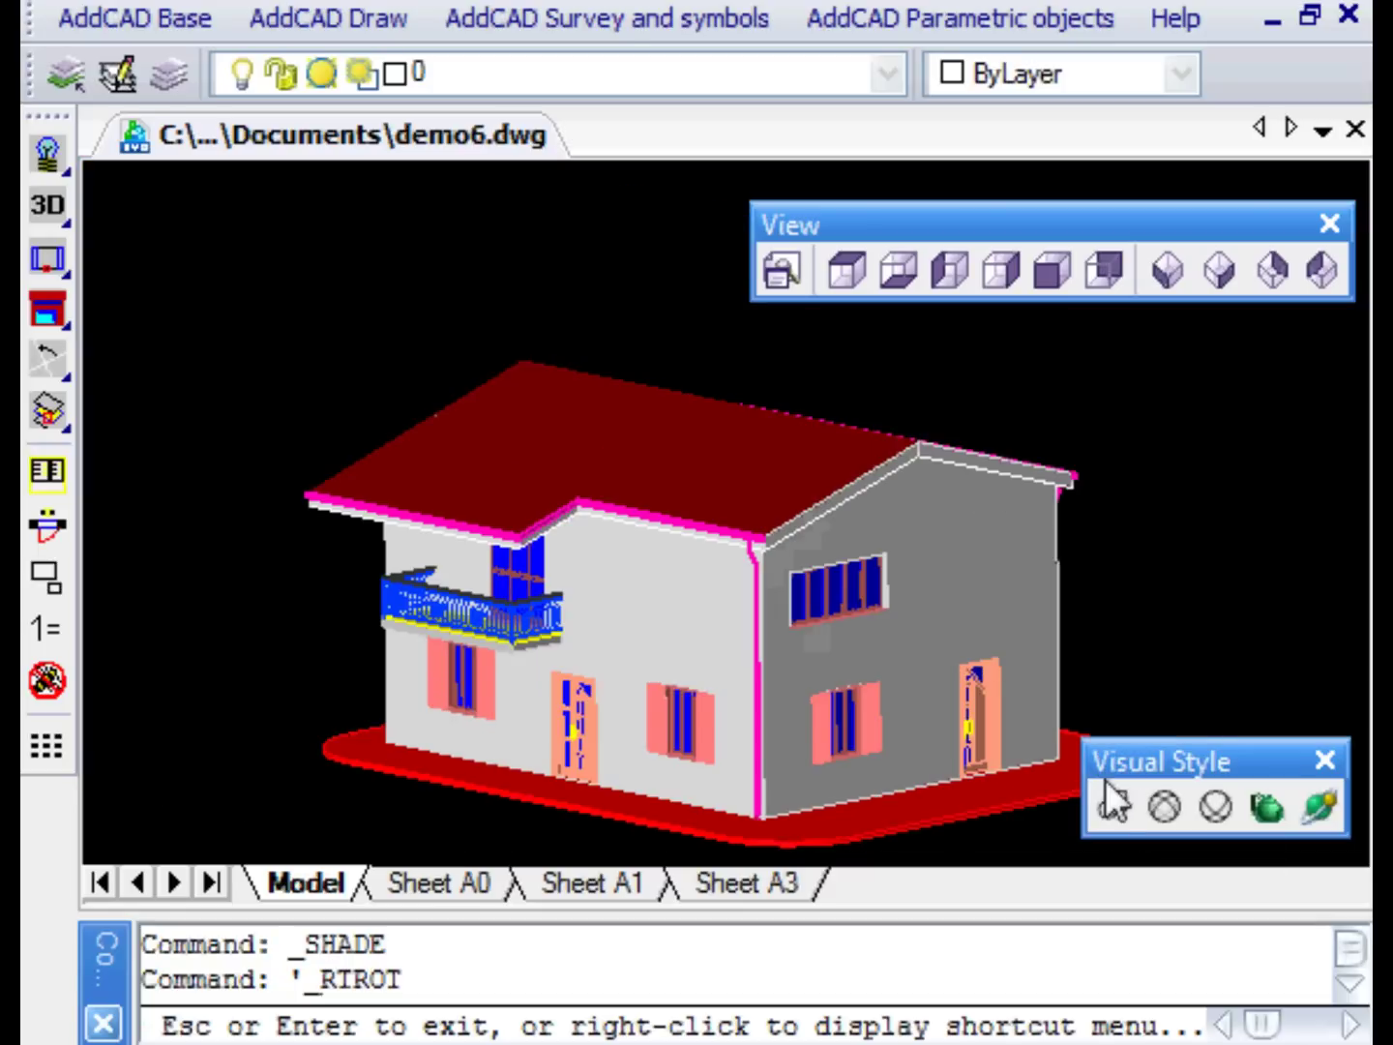
# Step: Return the house to wireframe display in top plan view
pyautogui.click(1109, 801)
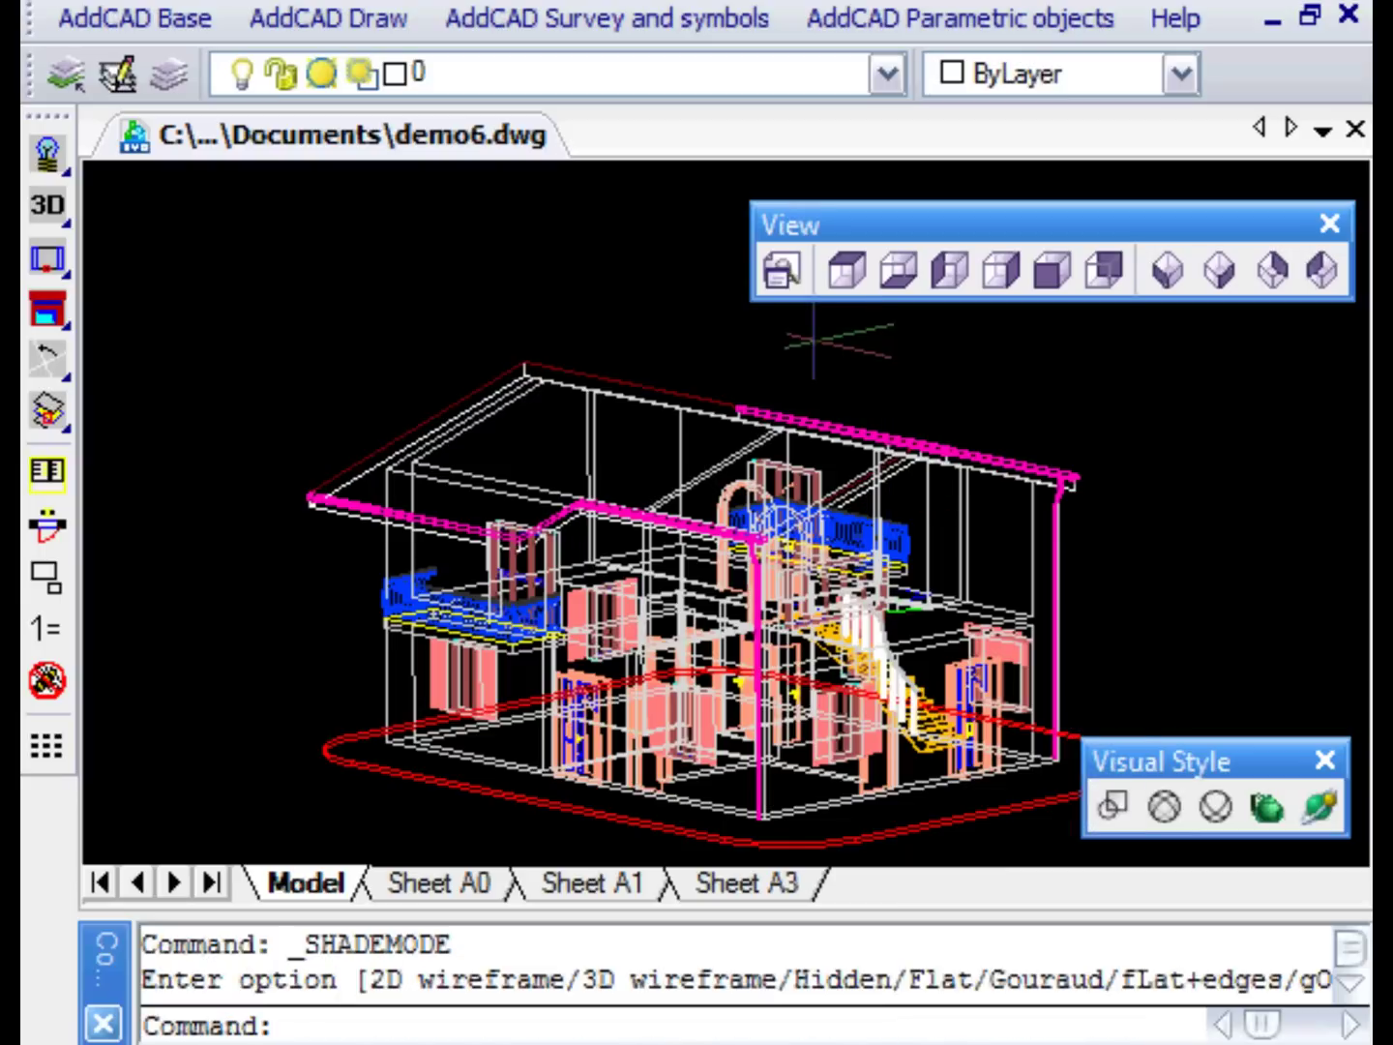
pyautogui.click(848, 270)
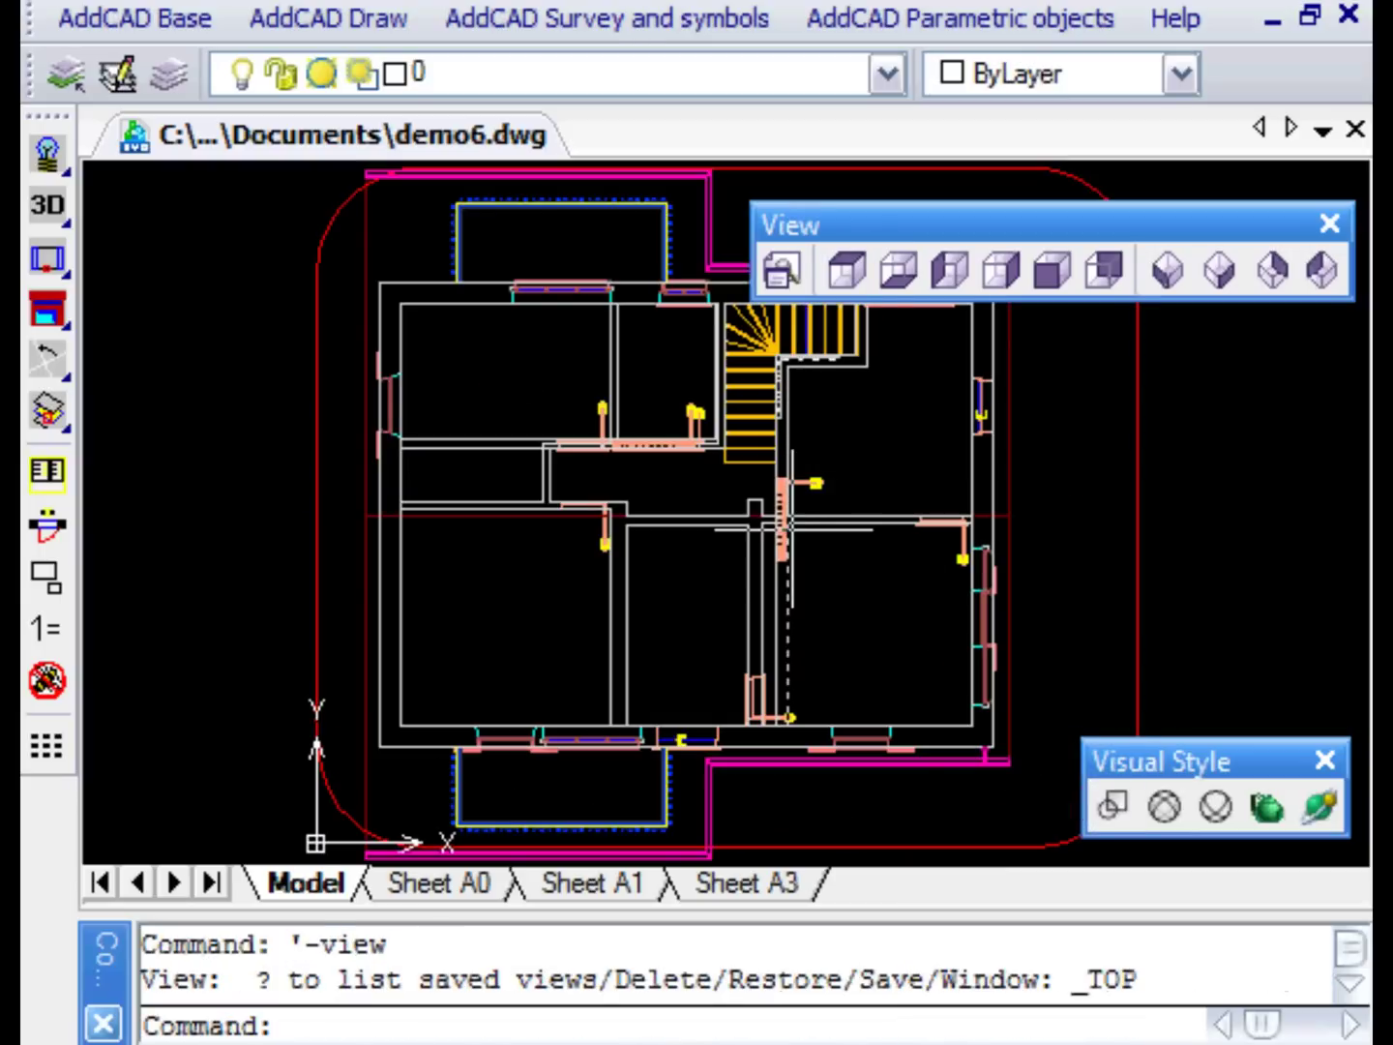
pyautogui.scroll(-2, 834, 587)
pyautogui.scroll(2, 834, 587)
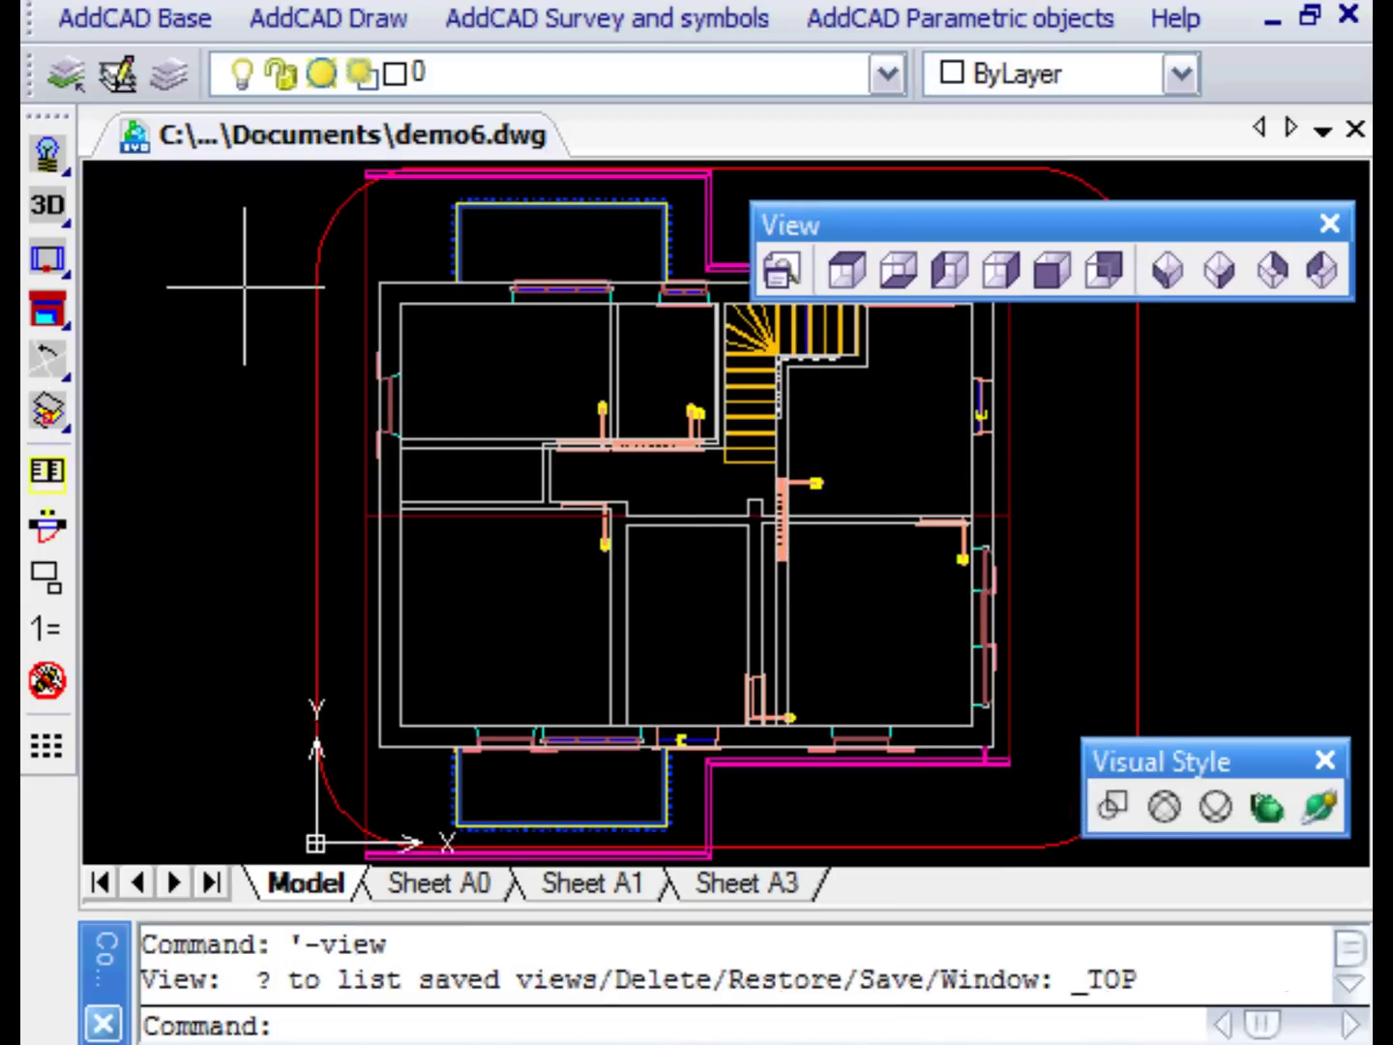
# Step: Place a photo camera viewpoint outside the house's lower-right corner, aimed back at the building
pyautogui.click(44, 205)
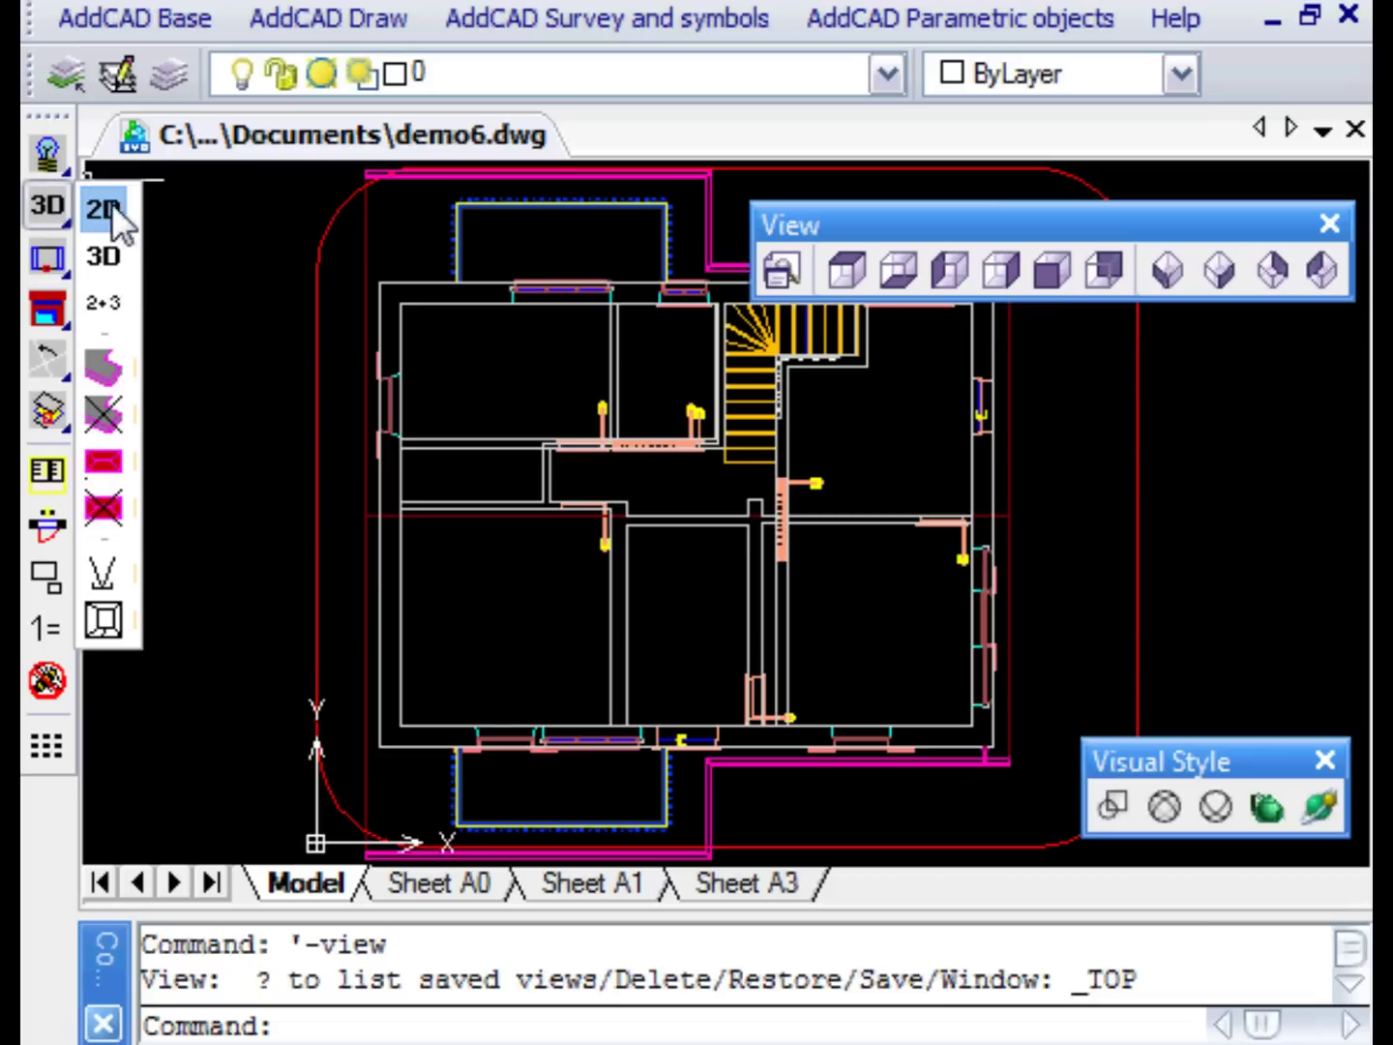
pyautogui.click(101, 574)
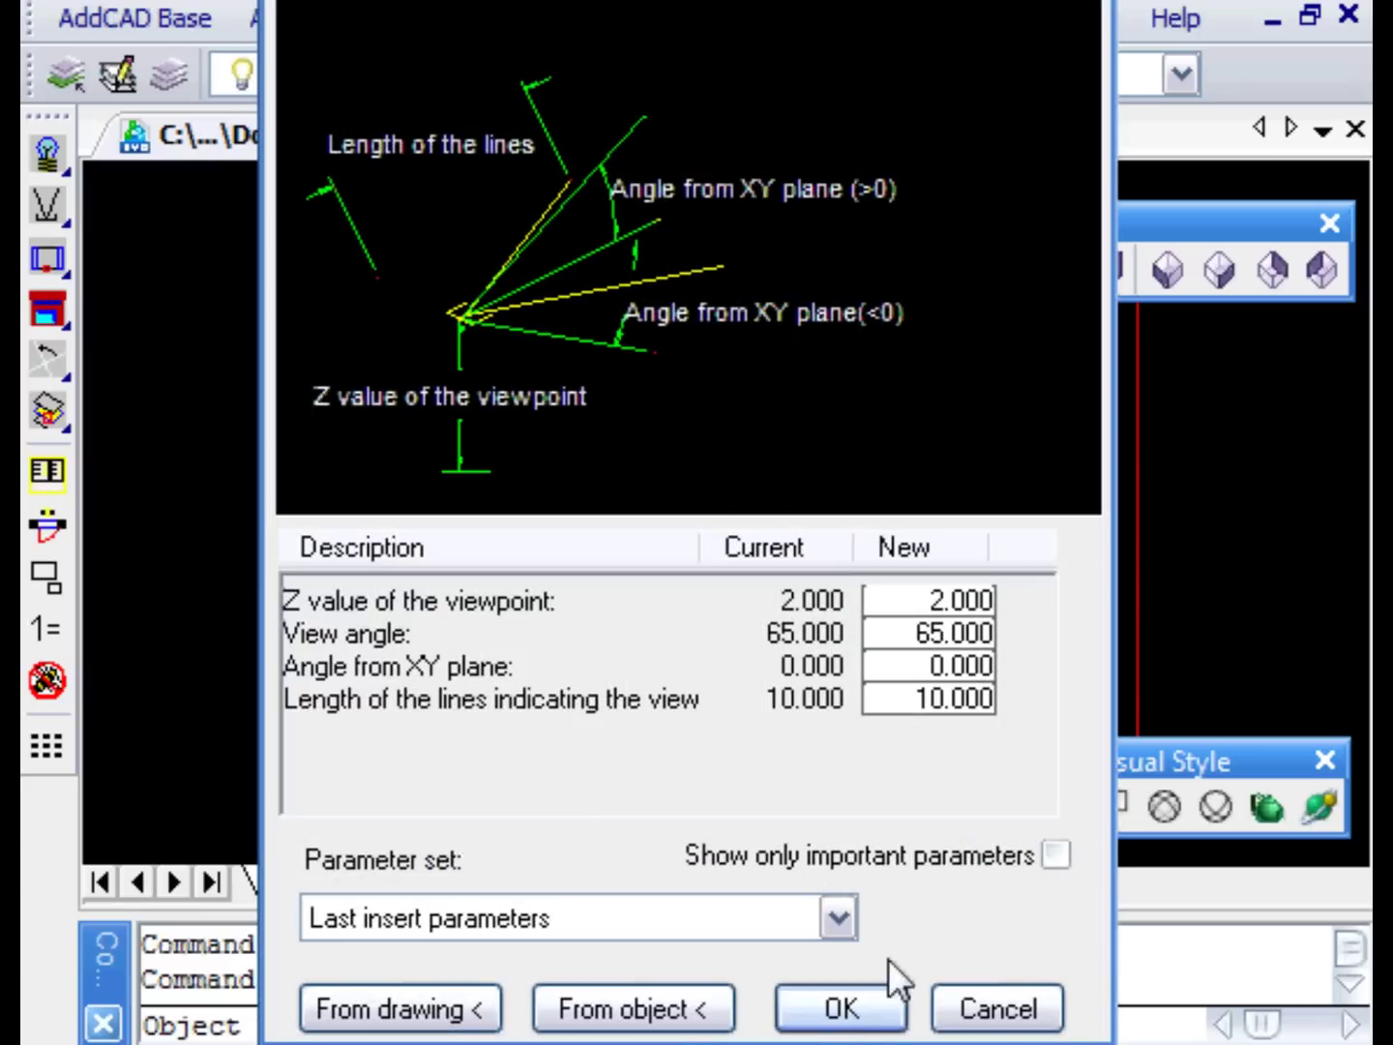
pyautogui.click(843, 1009)
pyautogui.moveTo(1024, 696); pyautogui.dragTo(520, 375, button='middle')
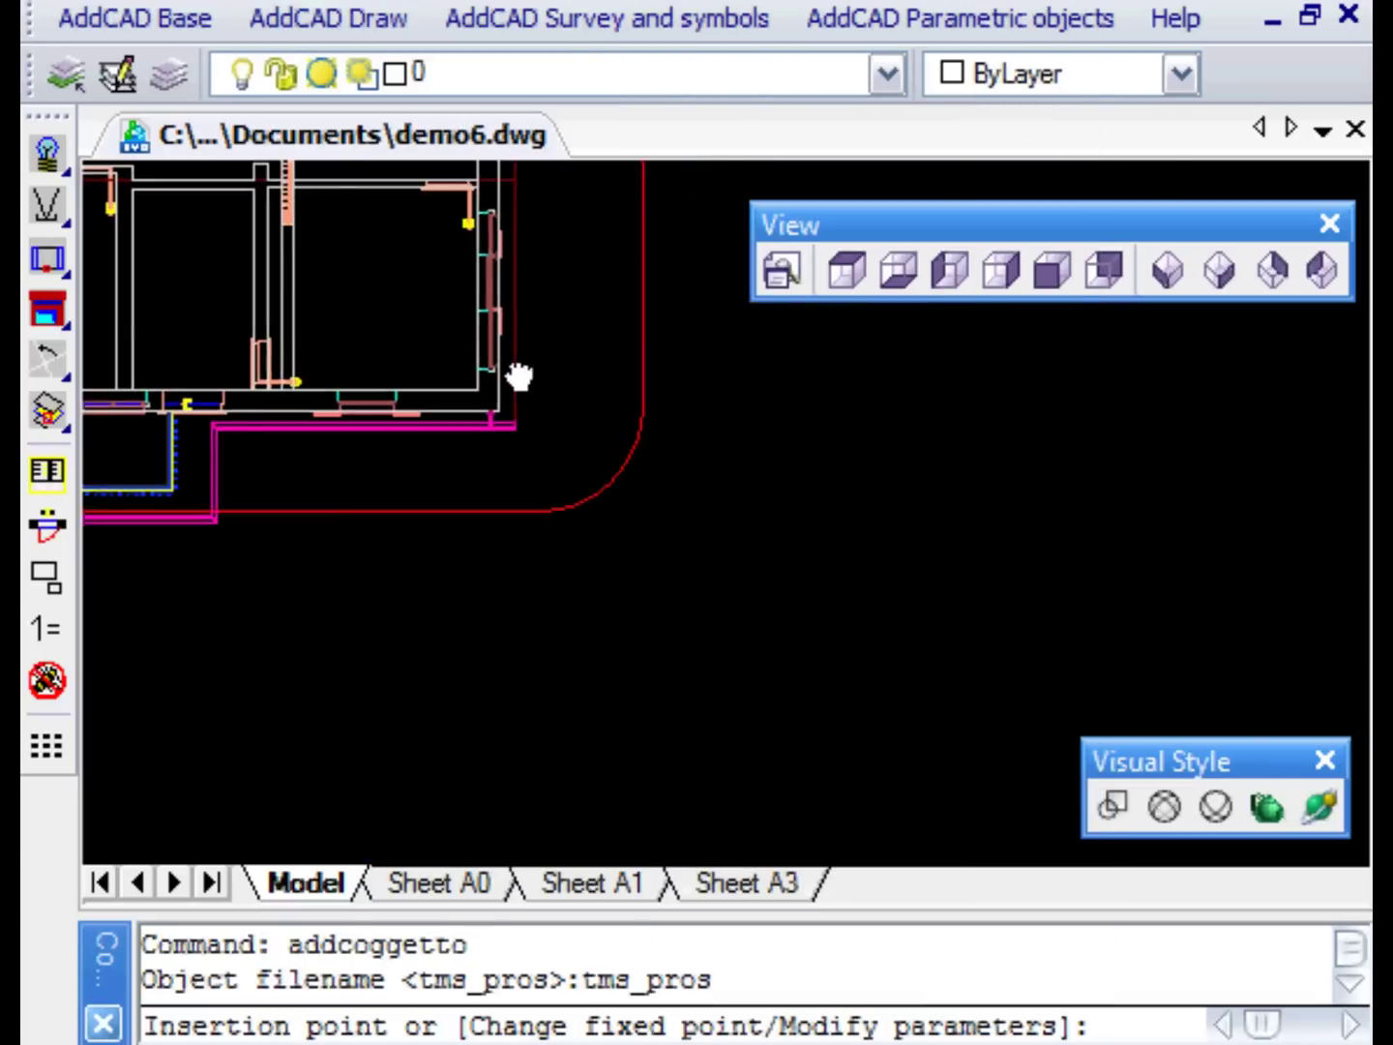
pyautogui.scroll(2, 856, 718)
pyautogui.click(919, 778)
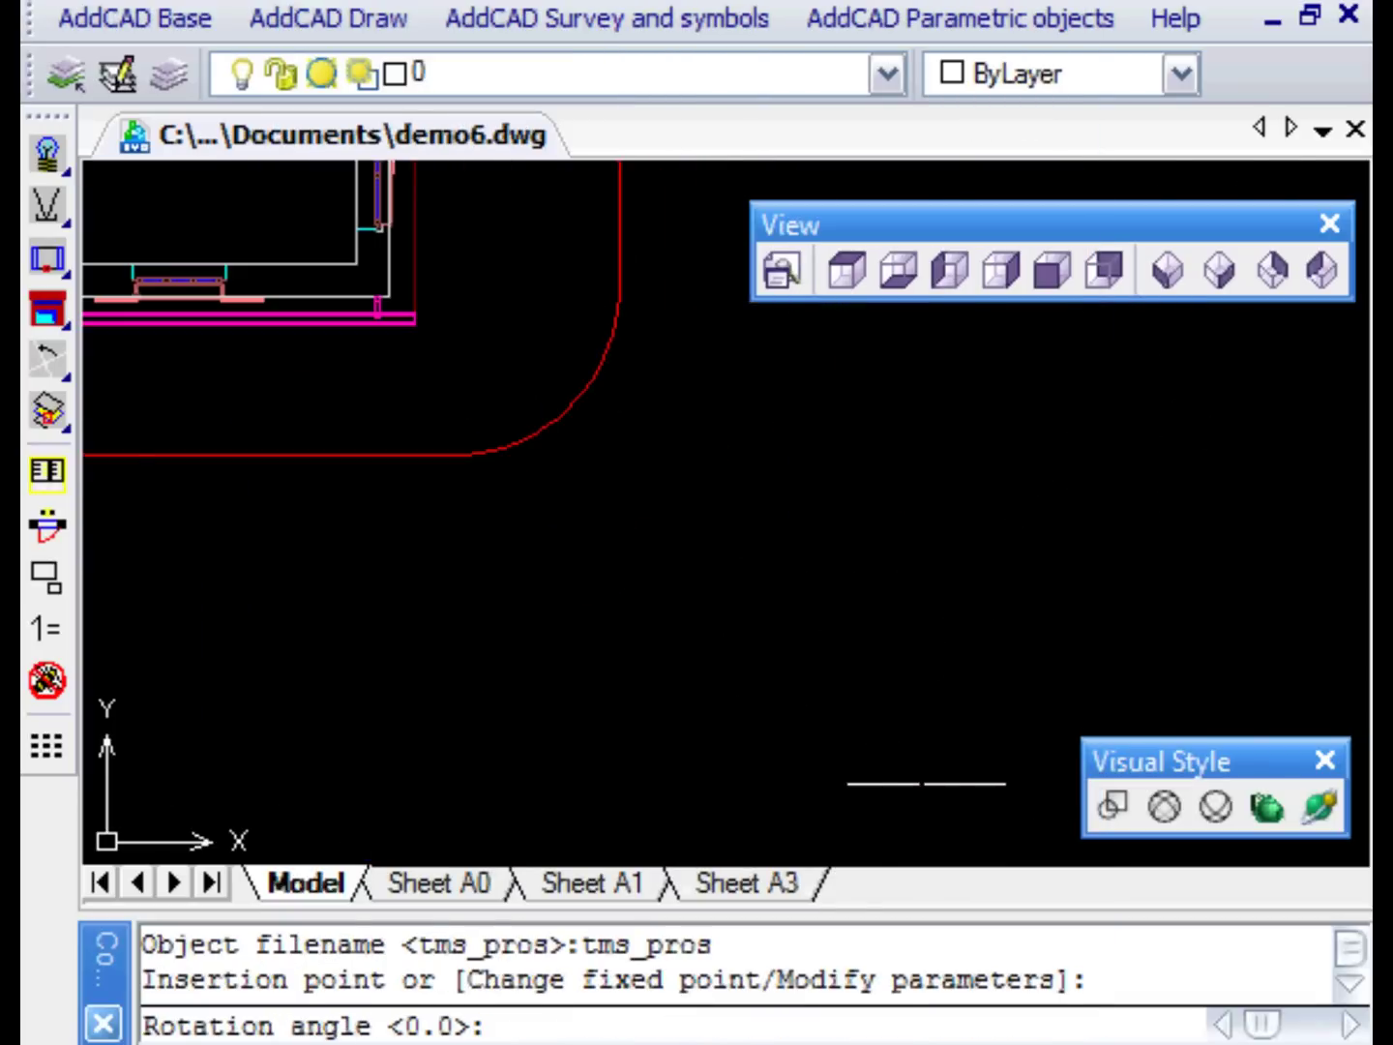
pyautogui.click(1026, 728)
pyautogui.moveTo(1025, 727); pyautogui.dragTo(861, 641, button='middle')
pyautogui.click(994, 784)
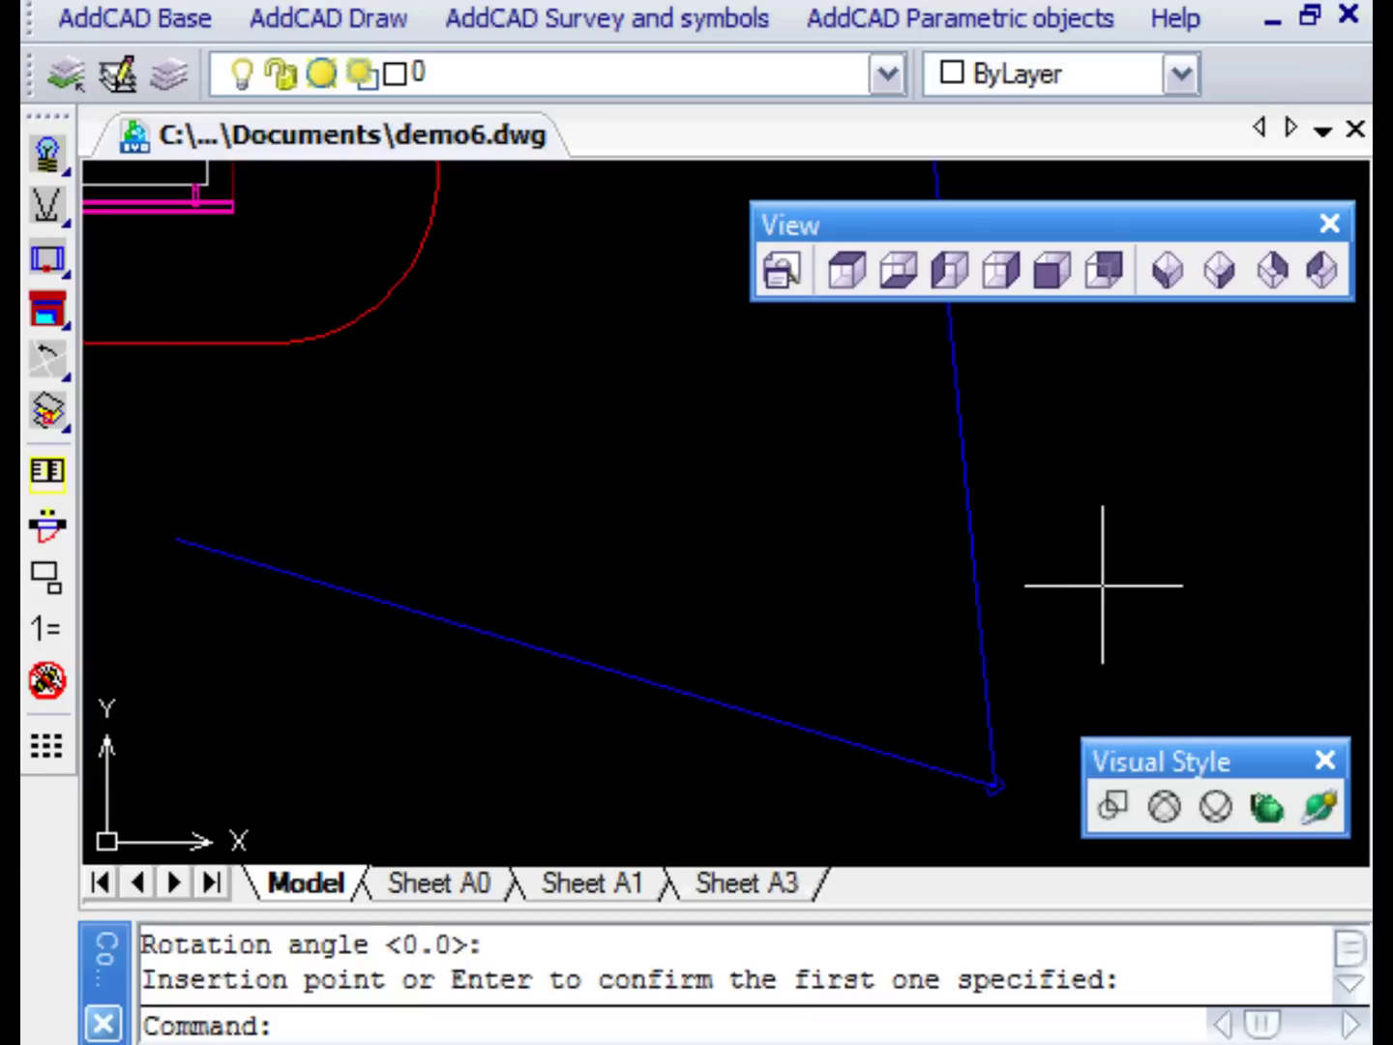
# Step: View the house in perspective from the new camera, shading it, then switching to wireframe
pyautogui.click(47, 205)
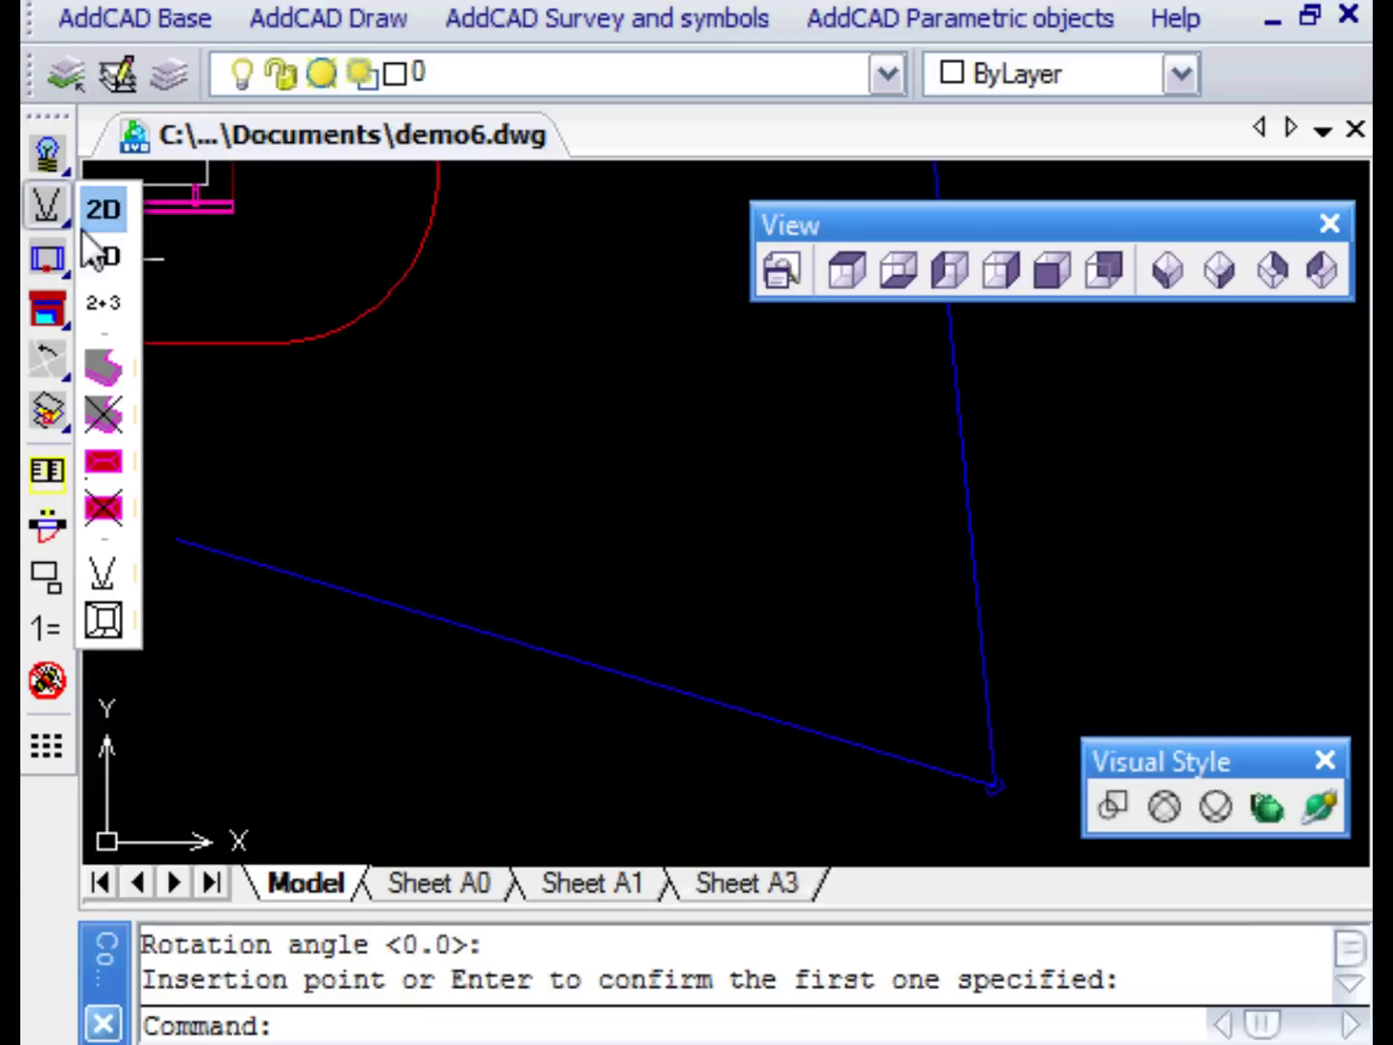
pyautogui.click(104, 619)
pyautogui.click(994, 783)
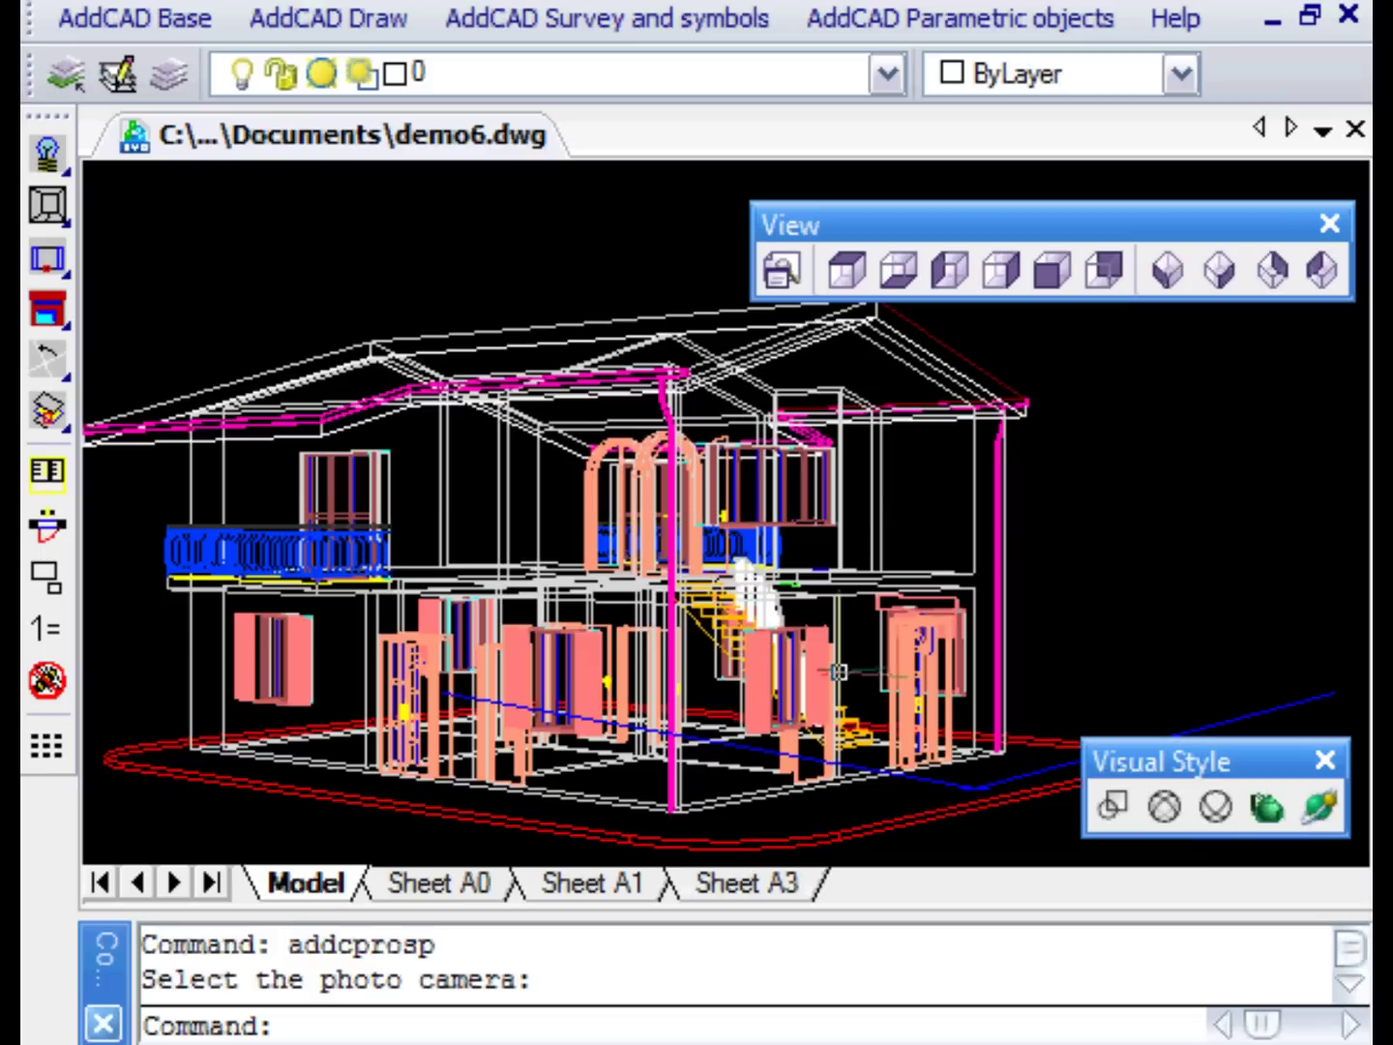
pyautogui.click(1263, 805)
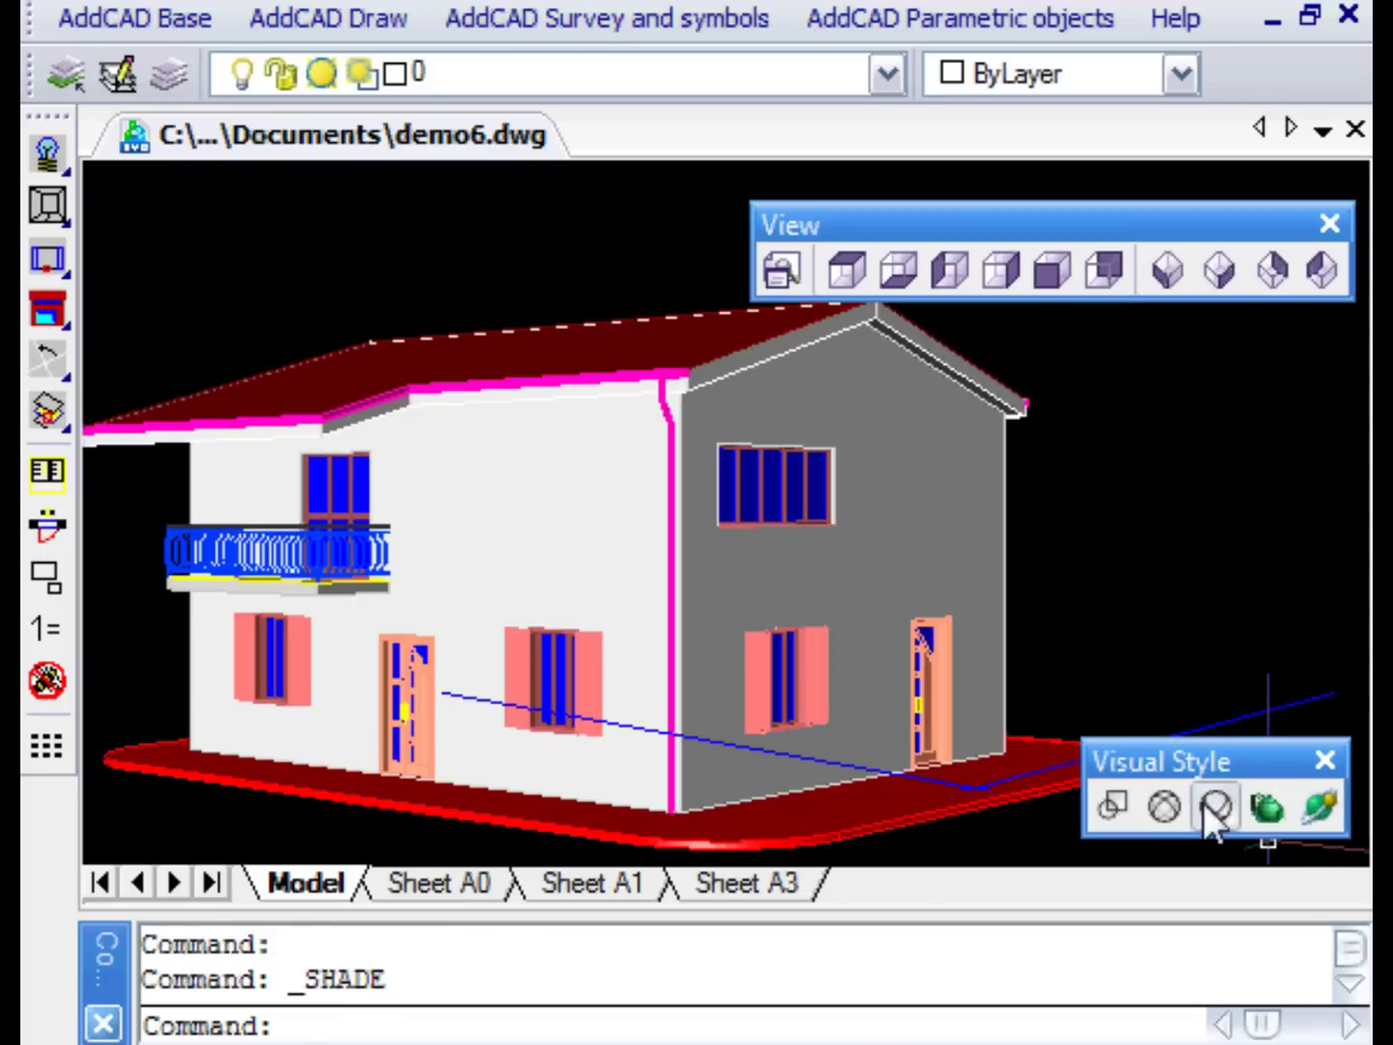
pyautogui.click(1161, 806)
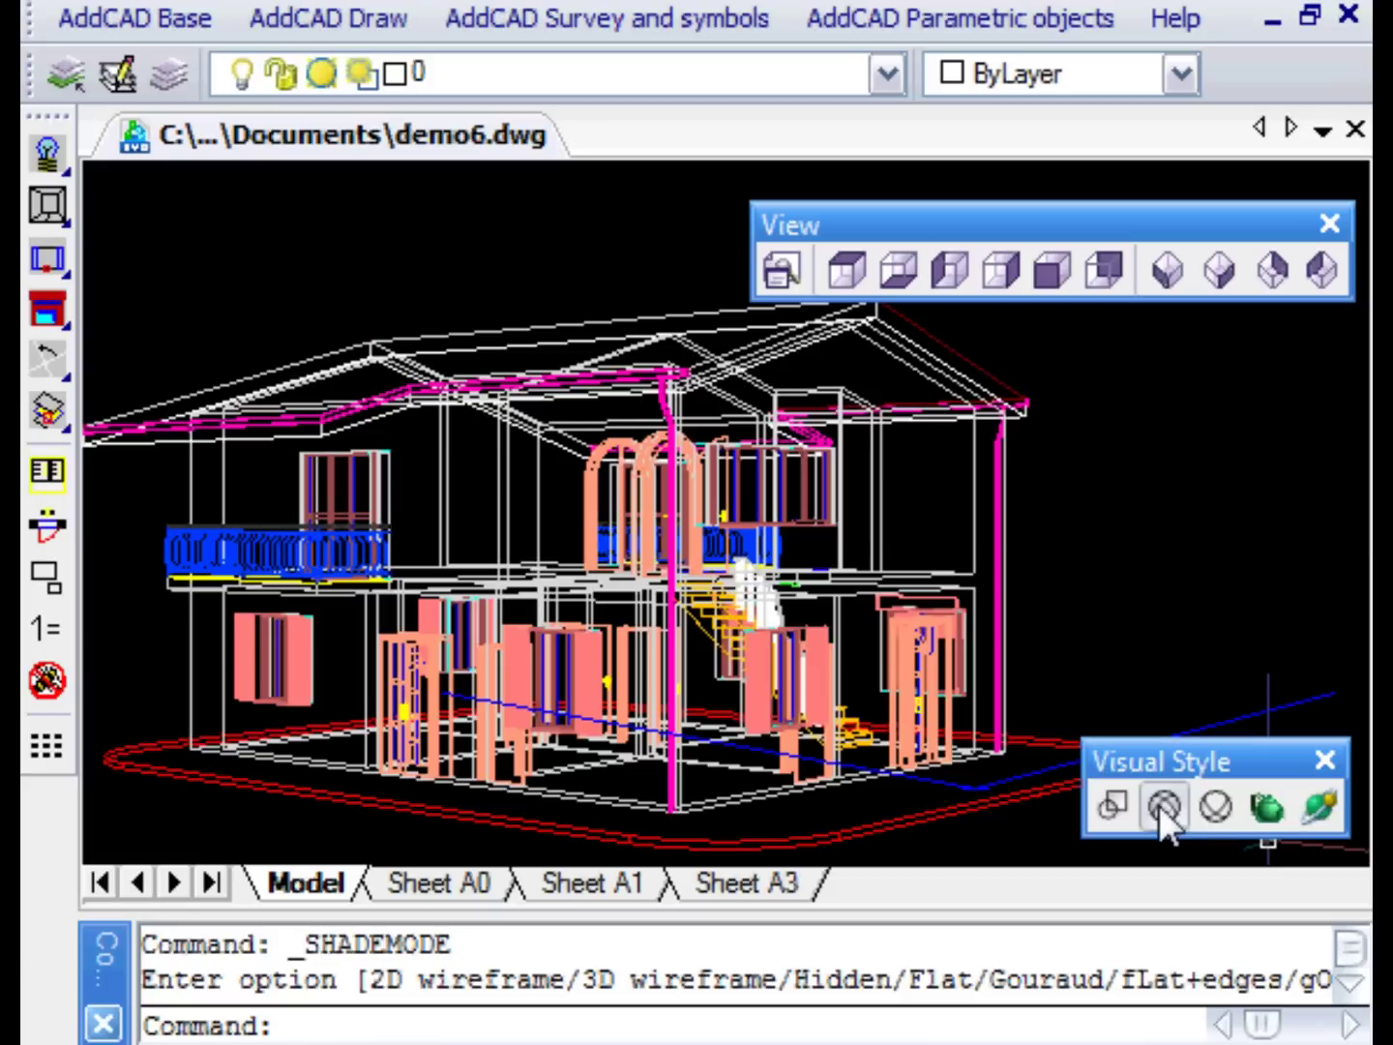
# Step: In Hidden top plan view, place a second camera in the right-hand room aimed at the stairs, Osnap off
pyautogui.click(1216, 807)
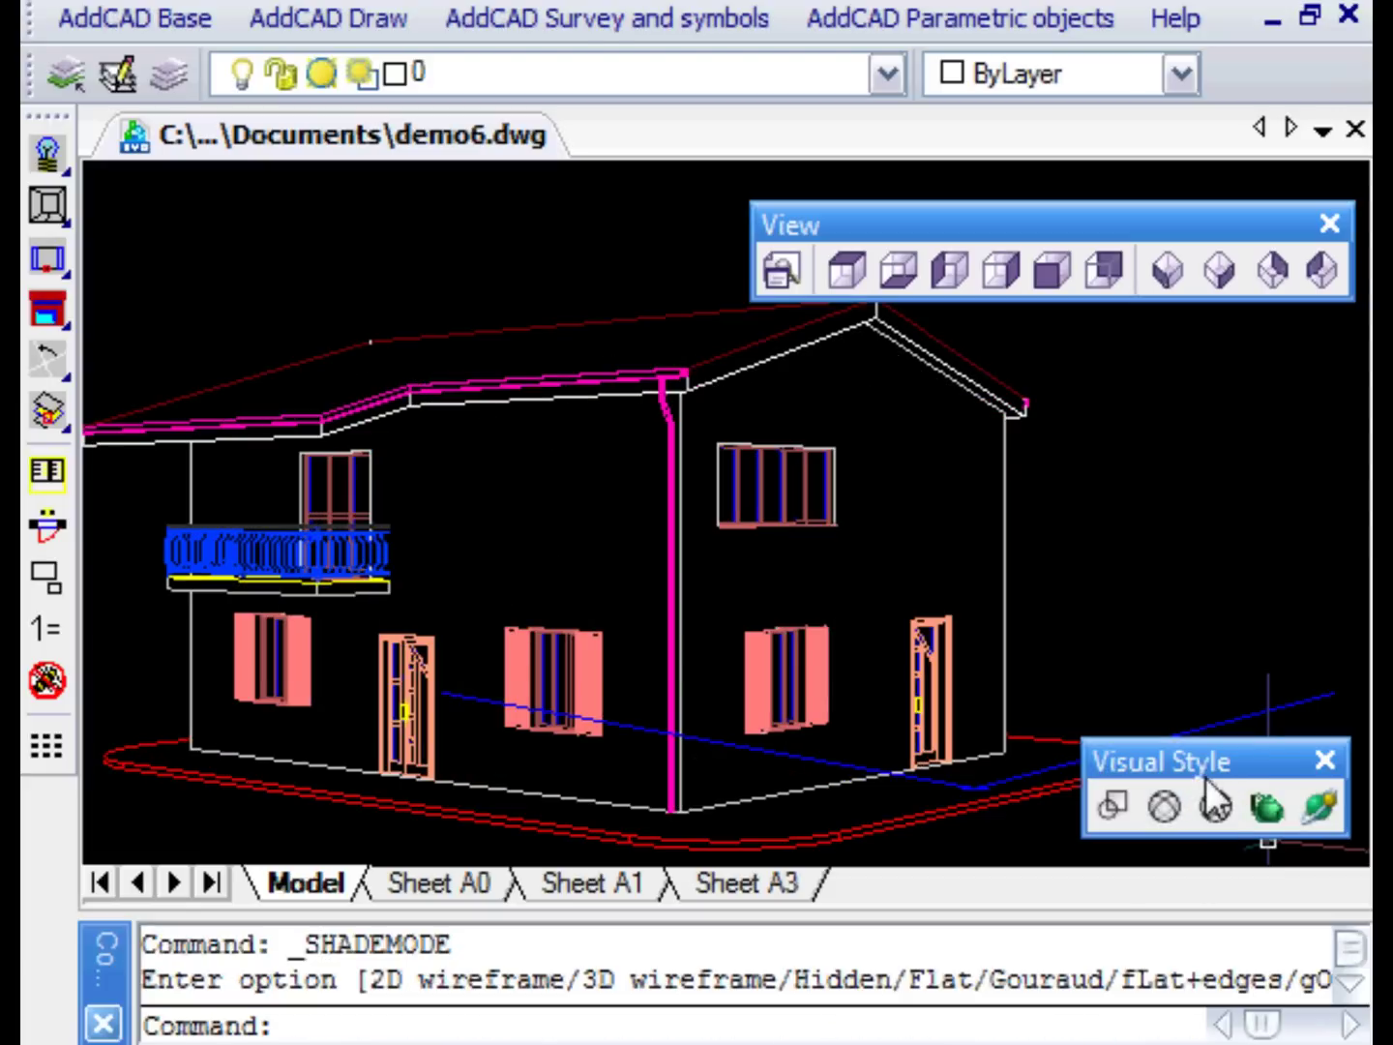
pyautogui.click(41, 217)
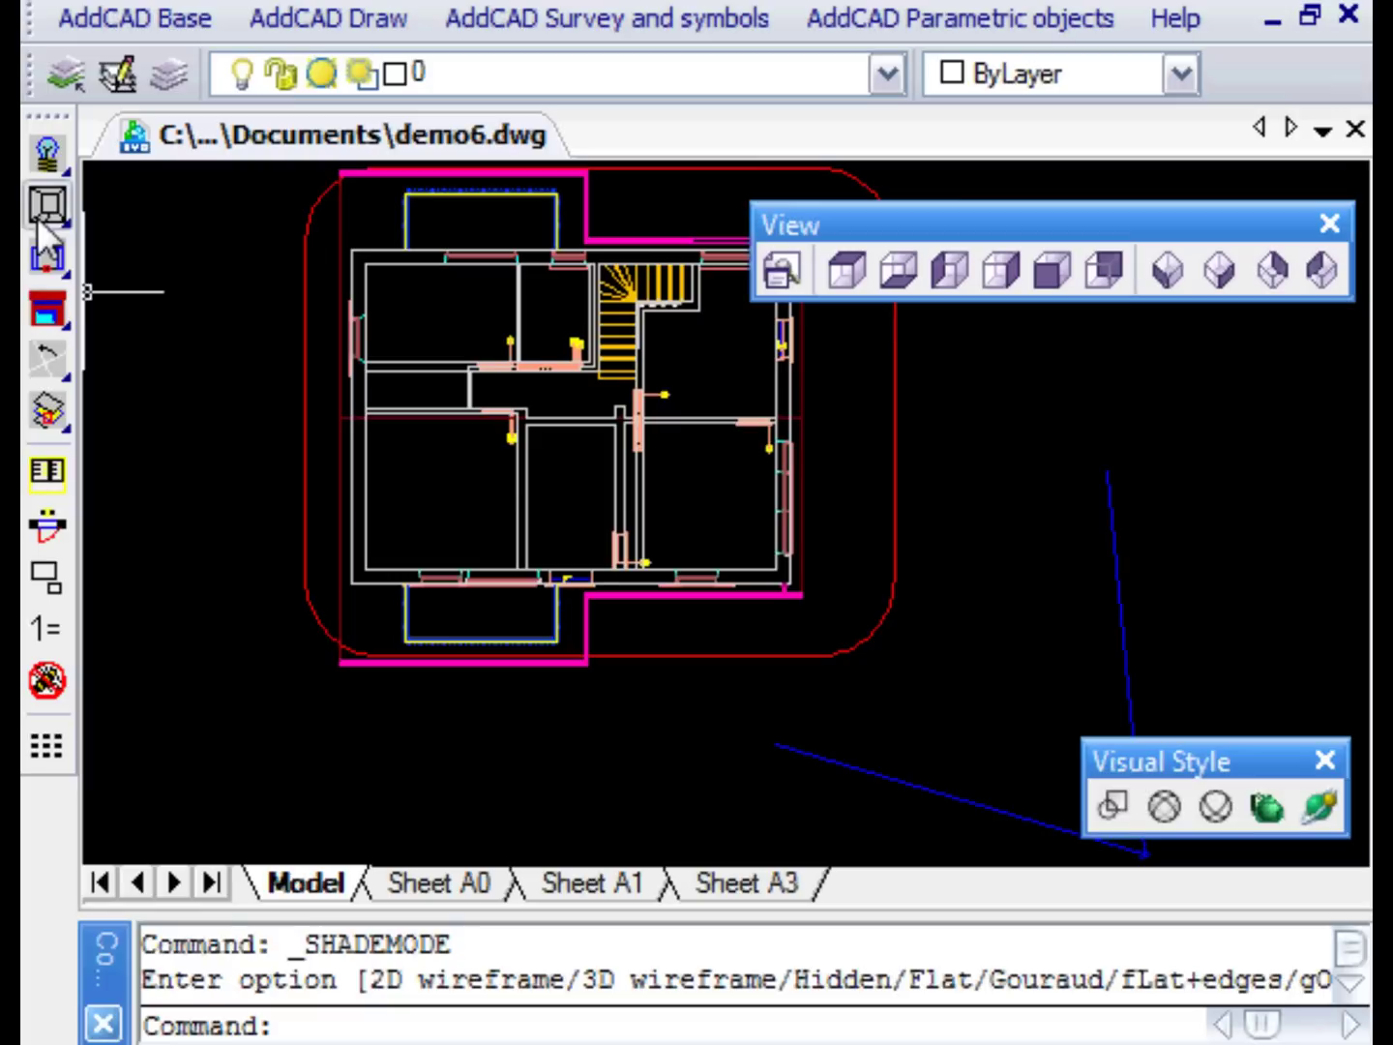
pyautogui.moveTo(43, 201); pyautogui.dragTo(113, 213)
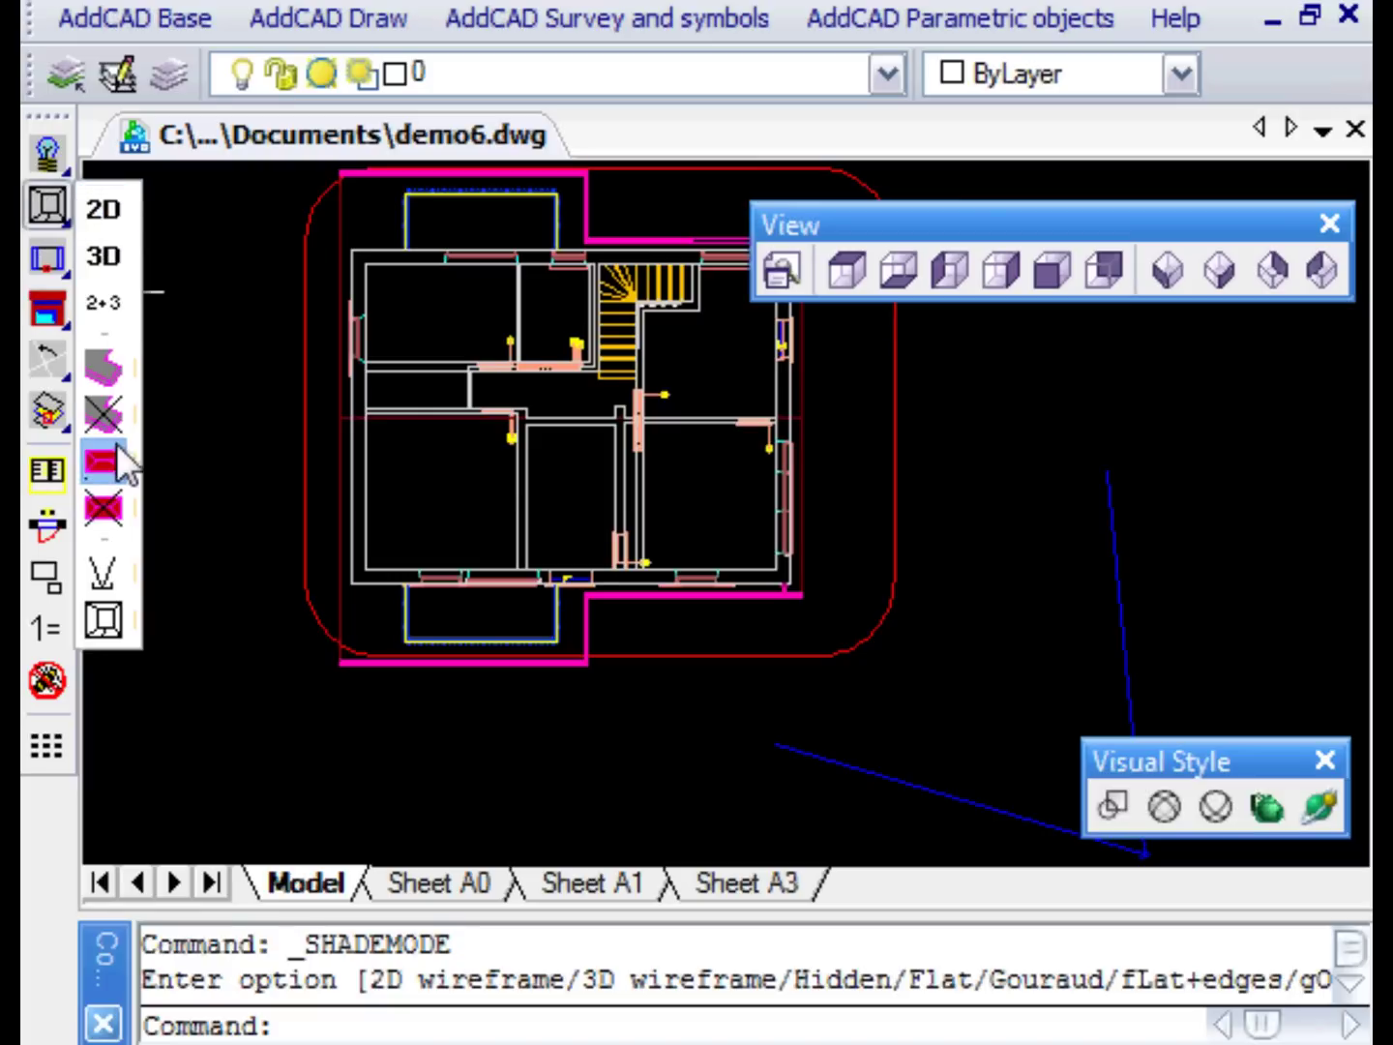
pyautogui.moveTo(116, 443); pyautogui.dragTo(103, 573)
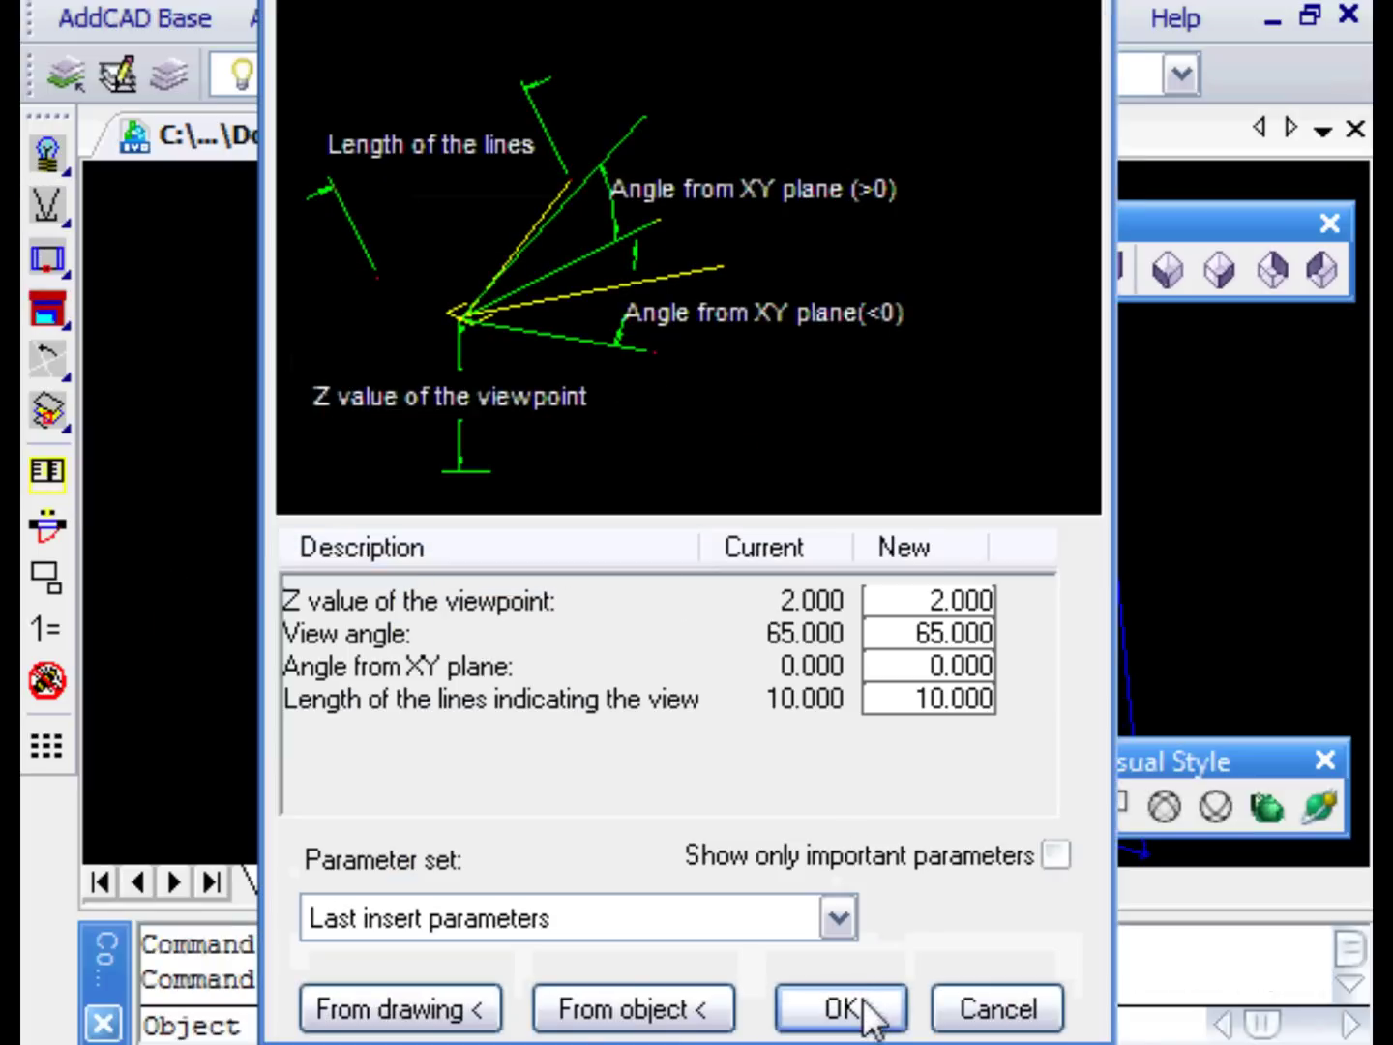
pyautogui.click(862, 1011)
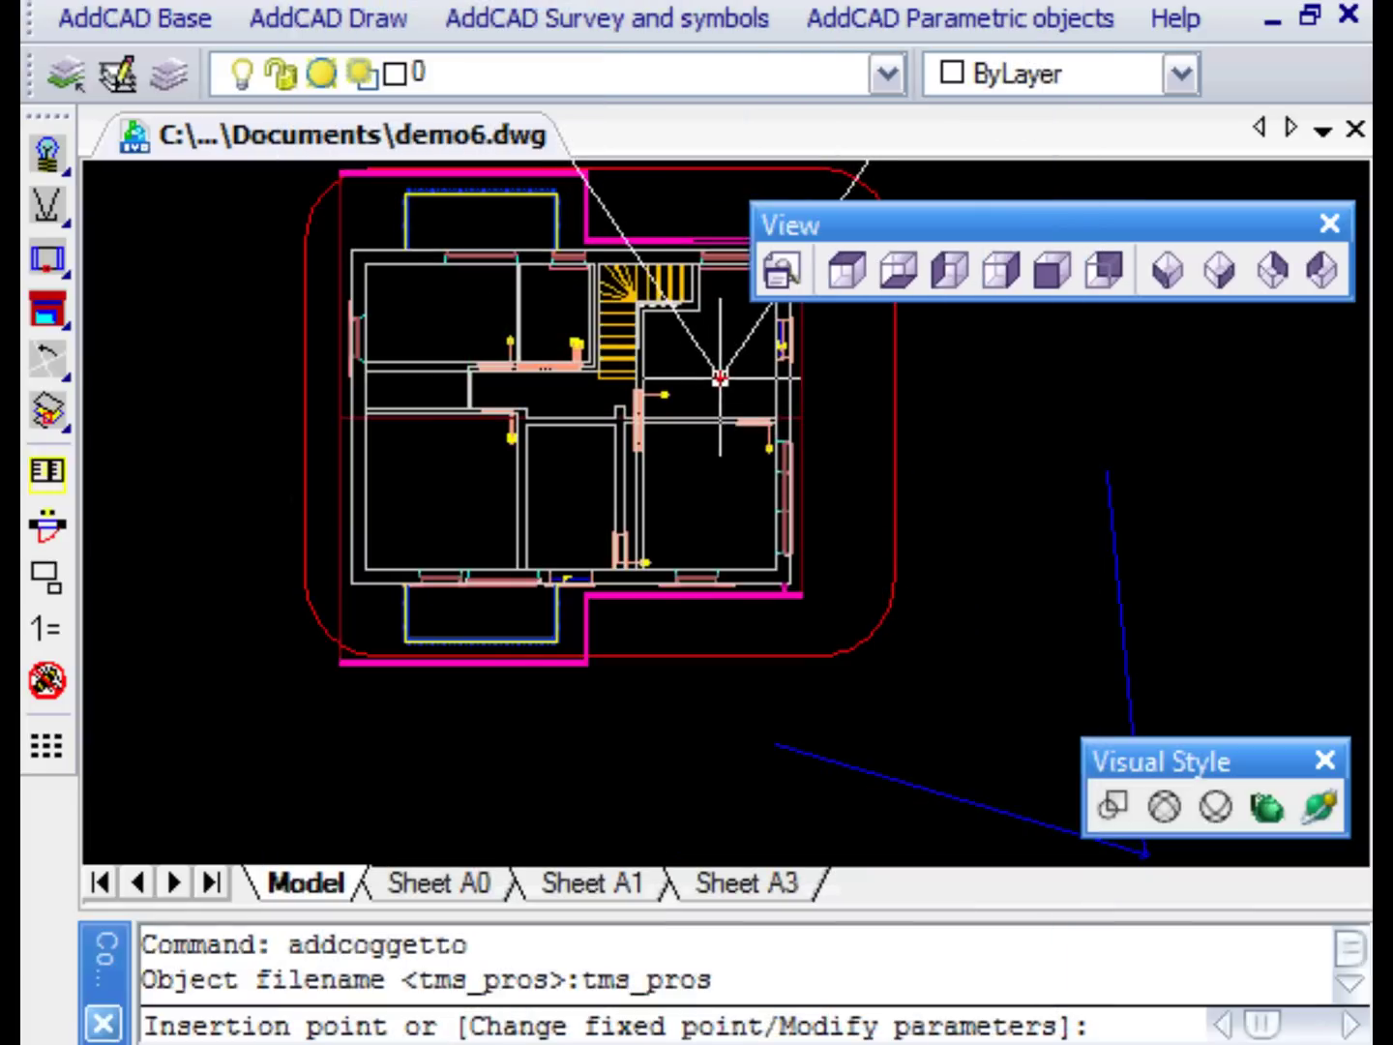
pyautogui.moveTo(674, 432)
pyautogui.mouseDown(button='middle')
pyautogui.moveTo(634, 585)
pyautogui.moveTo(648, 664)
pyautogui.mouseUp(button='middle')
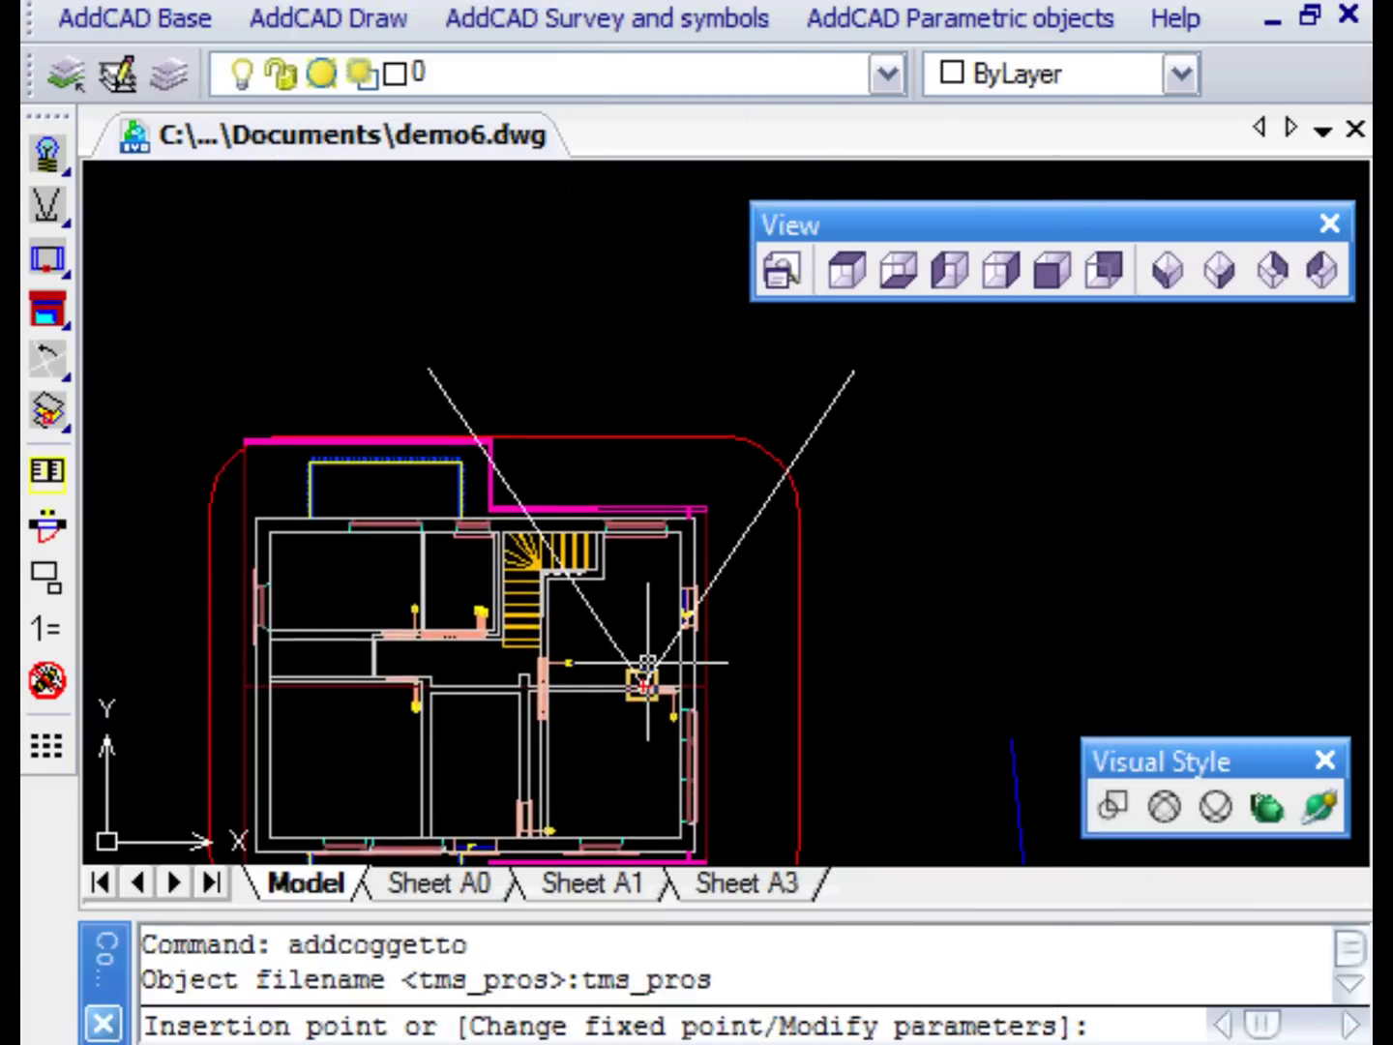
pyautogui.press('F3')
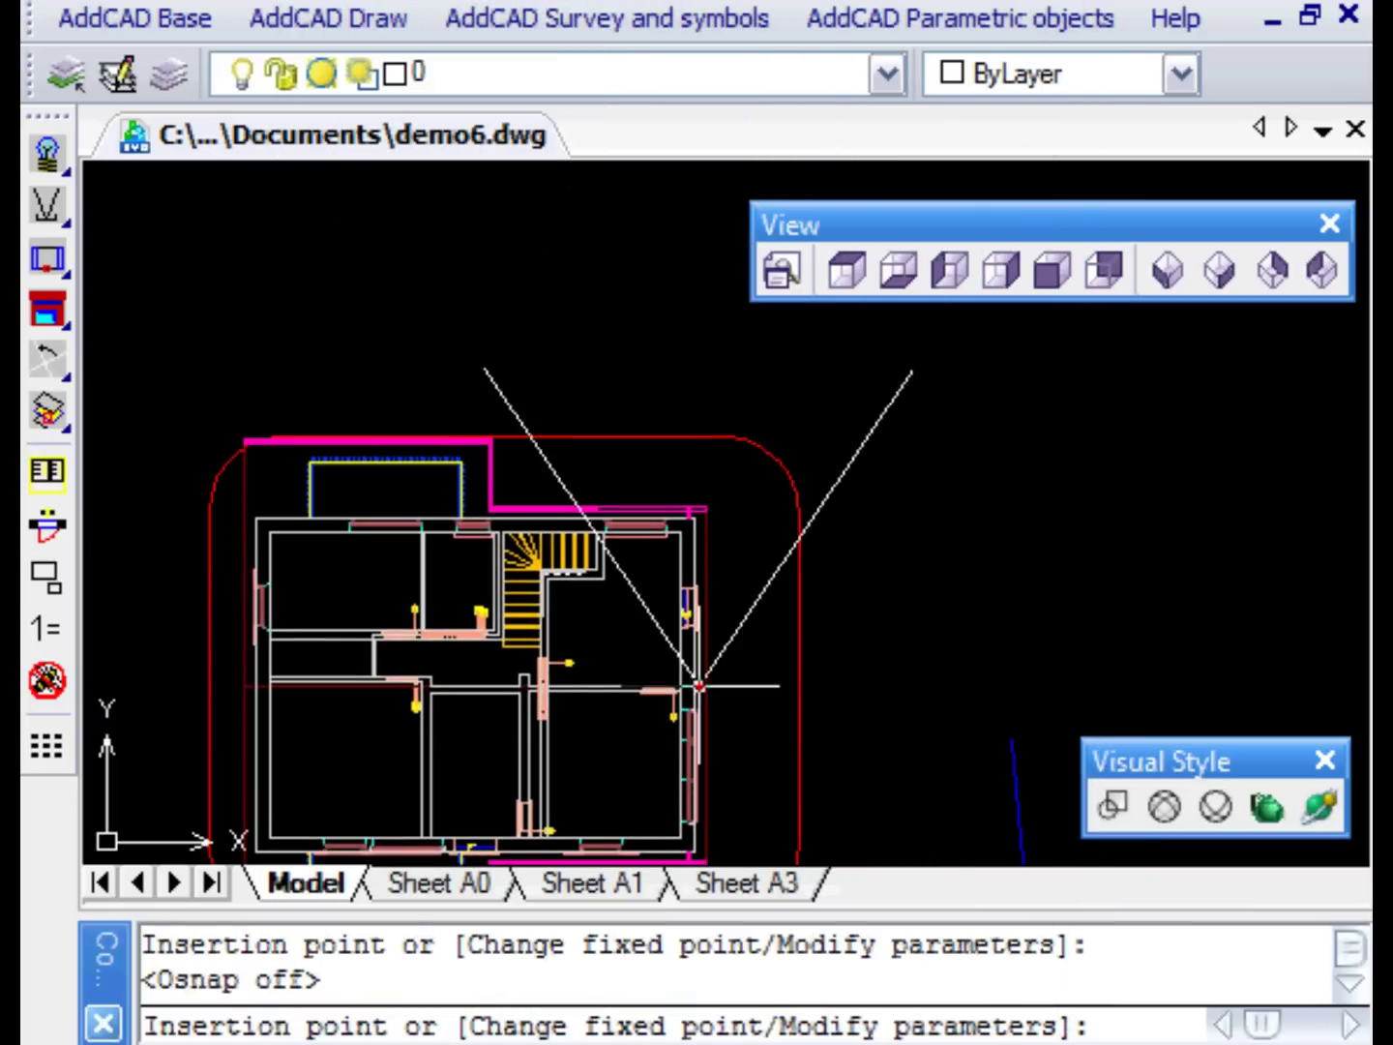
pyautogui.click(666, 666)
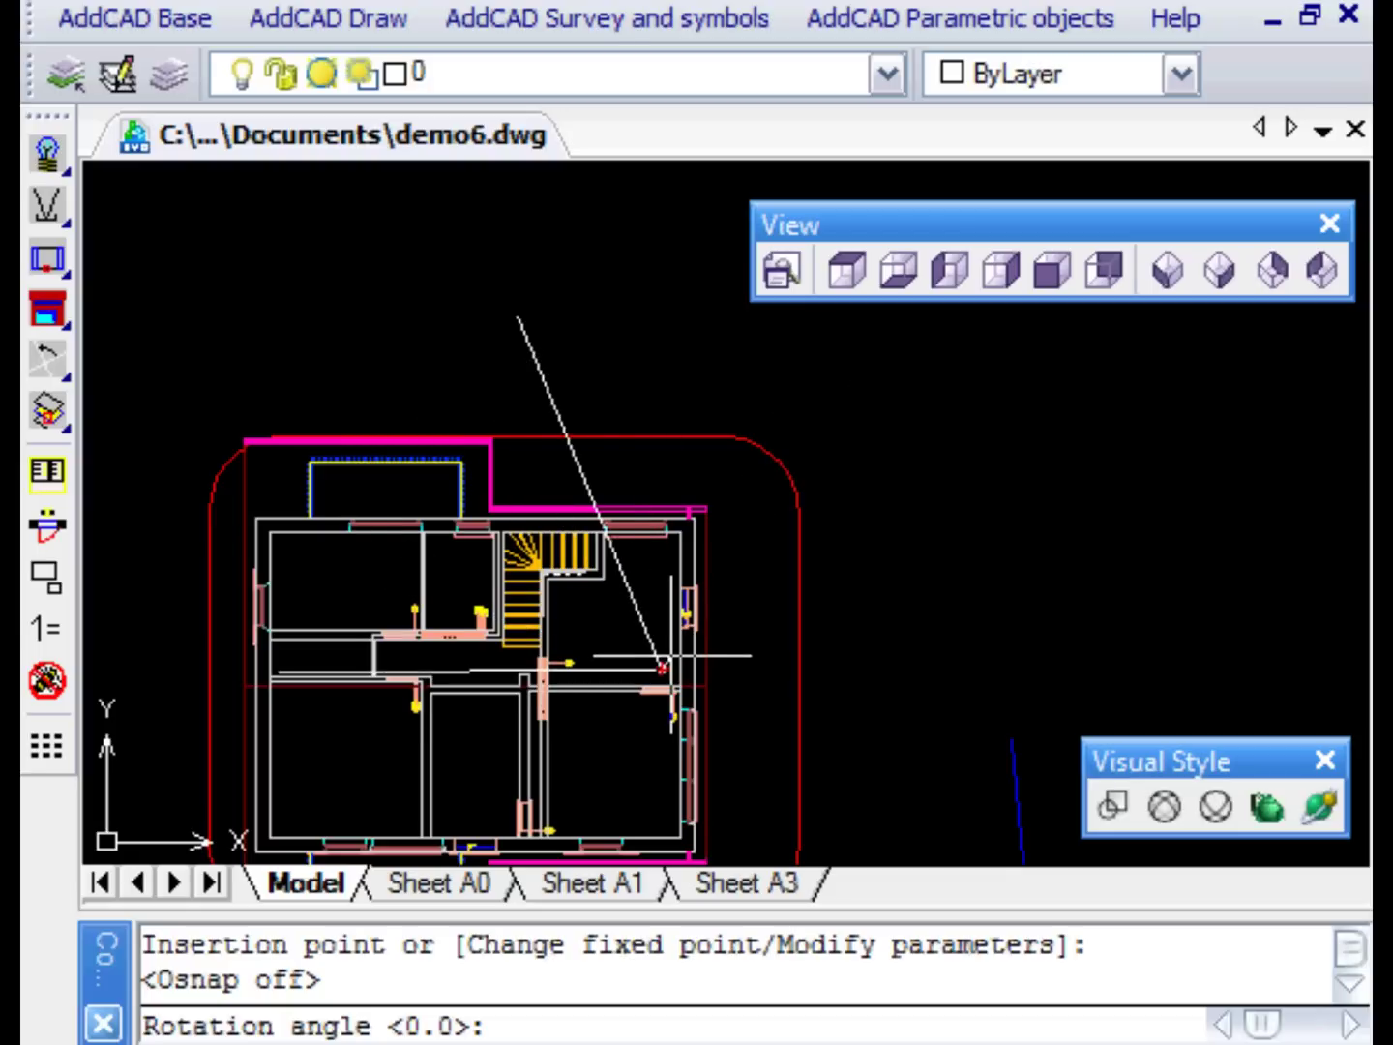
pyautogui.click(664, 669)
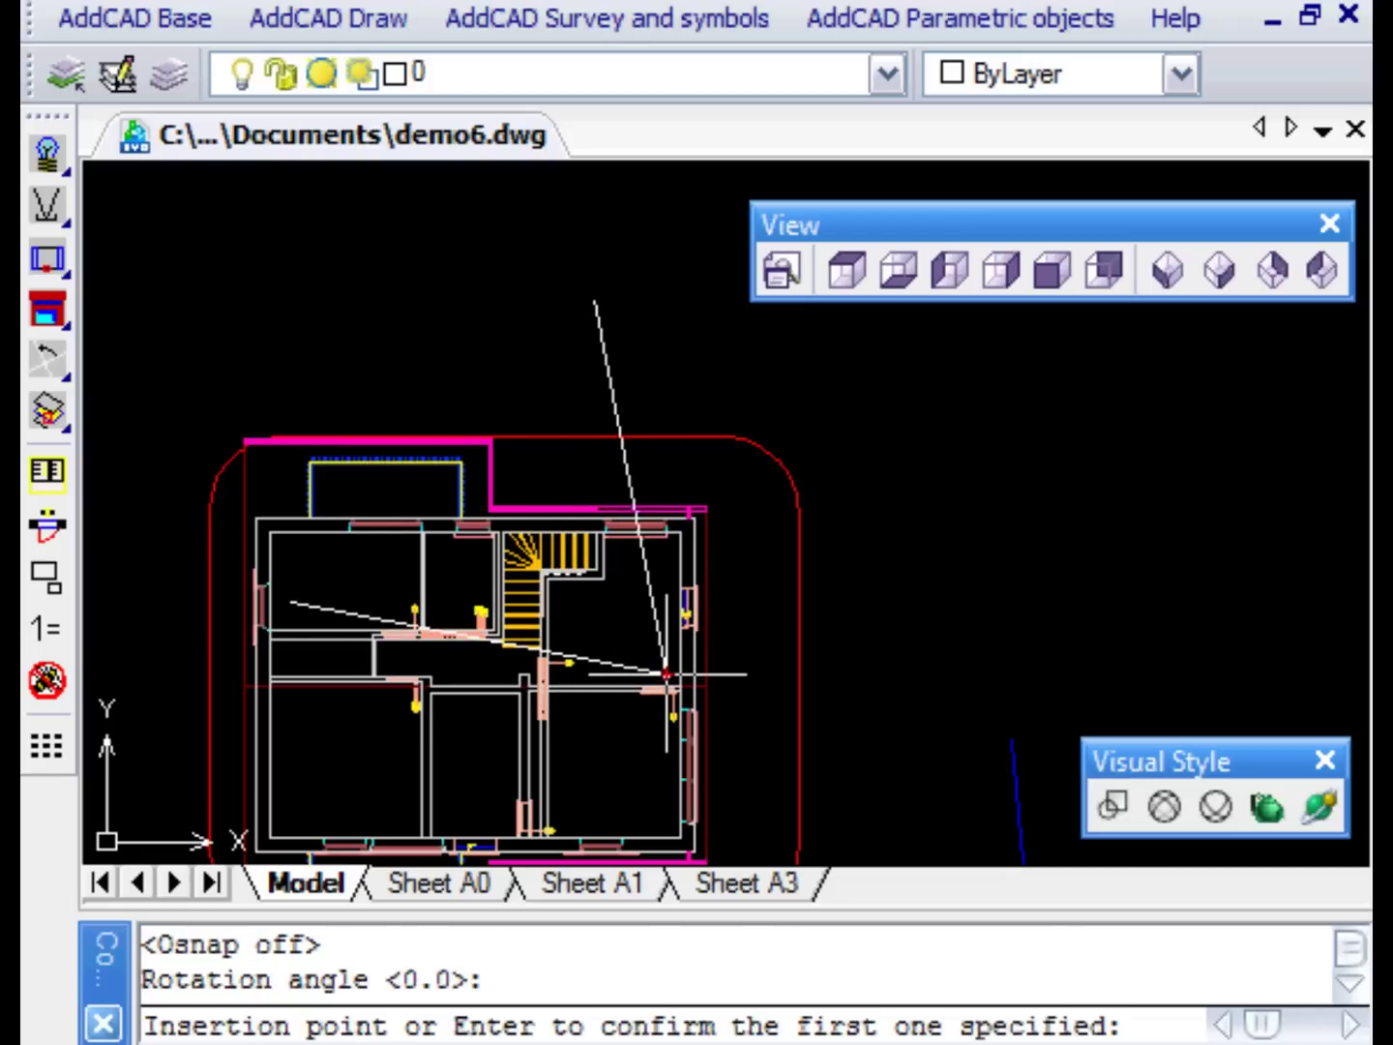
pyautogui.press('Return')
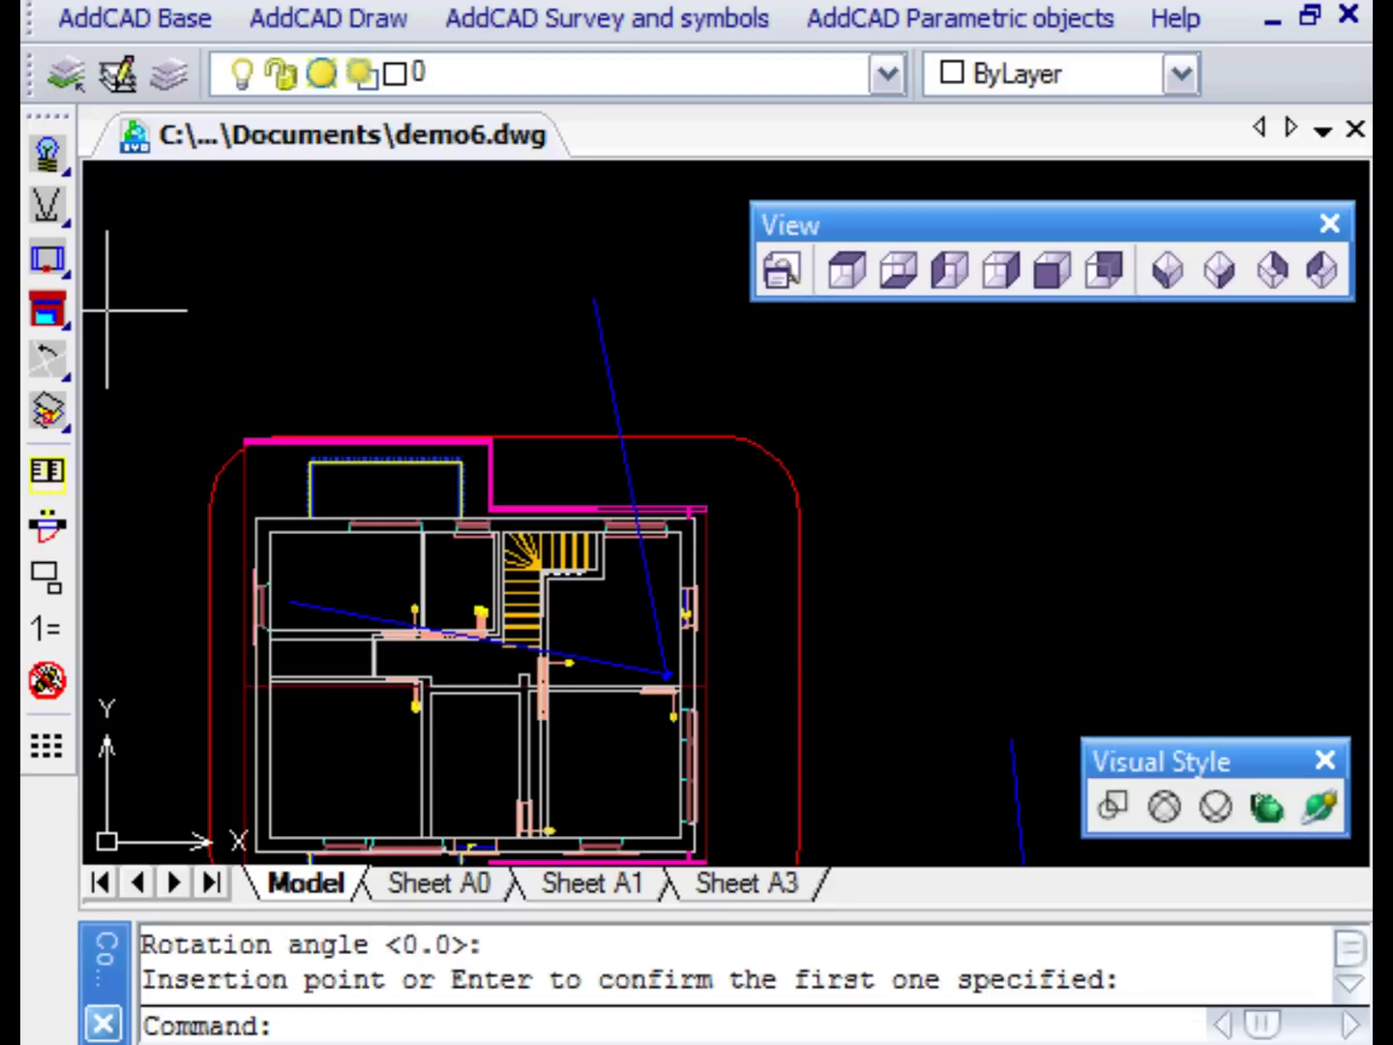
pyautogui.click(46, 204)
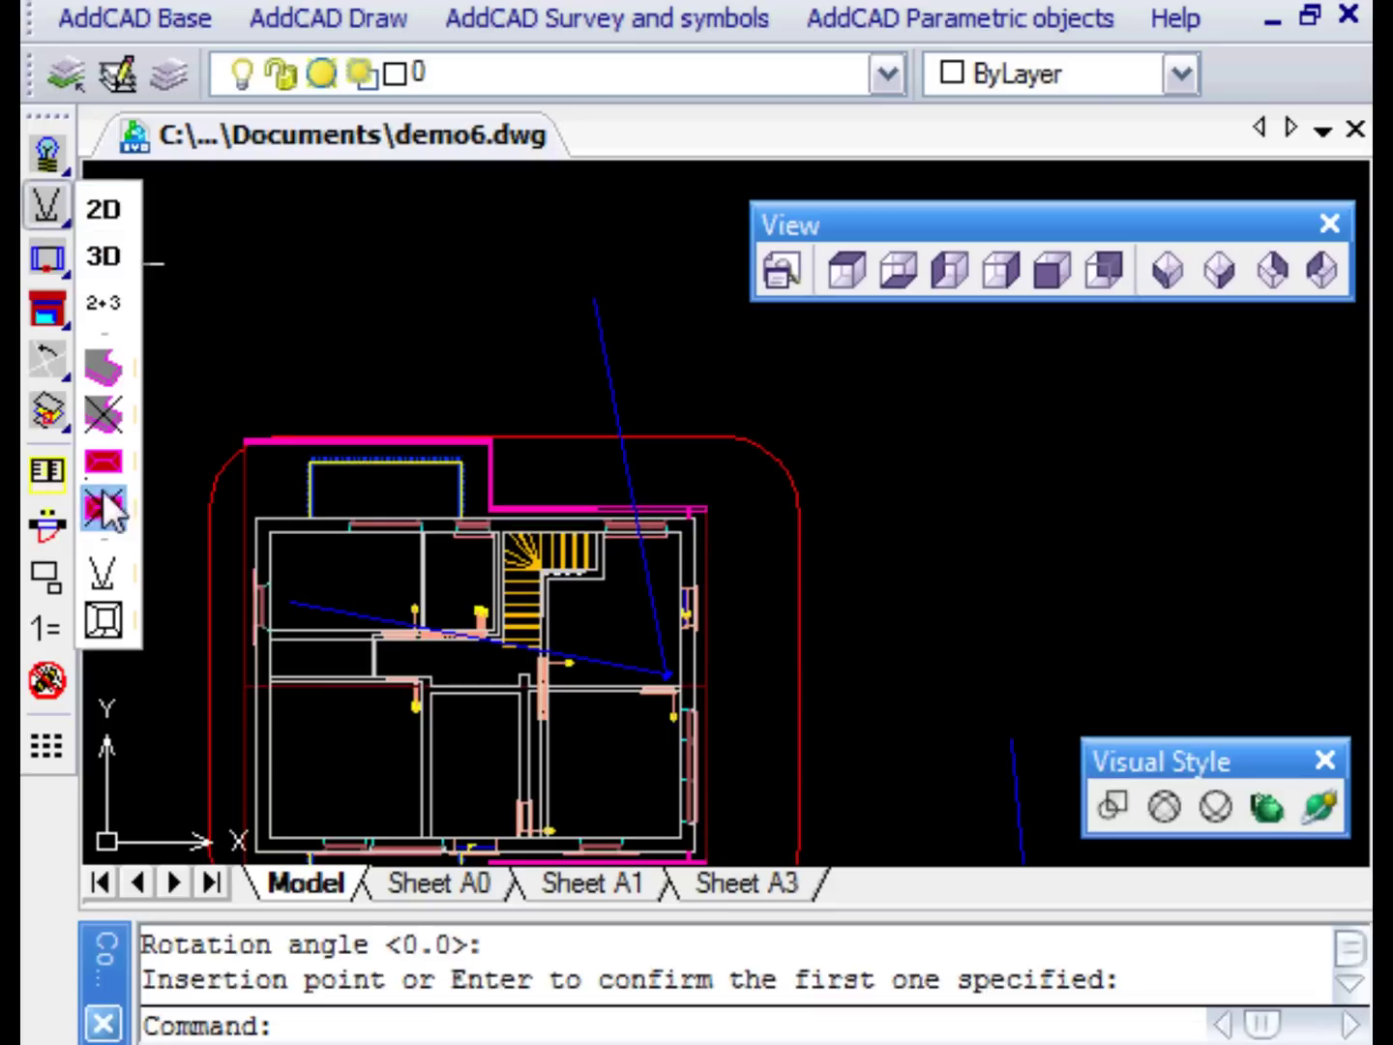
# Step: View the stairs through the second camera as a 2D wireframe, then return to the top plan view
pyautogui.click(102, 618)
pyautogui.click(666, 671)
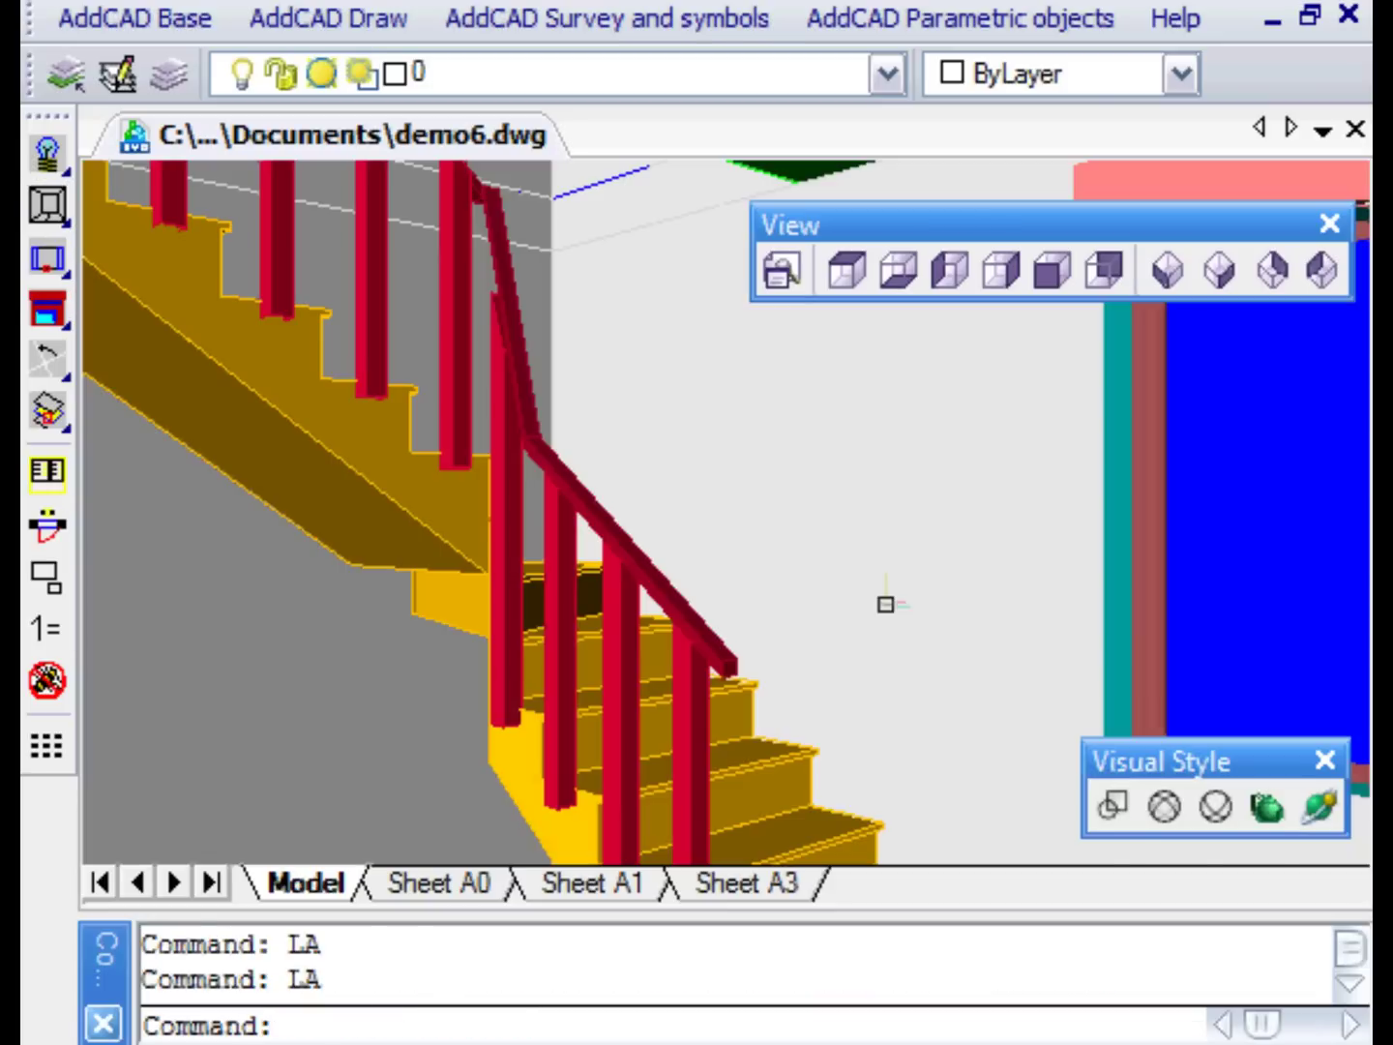
pyautogui.click(1114, 807)
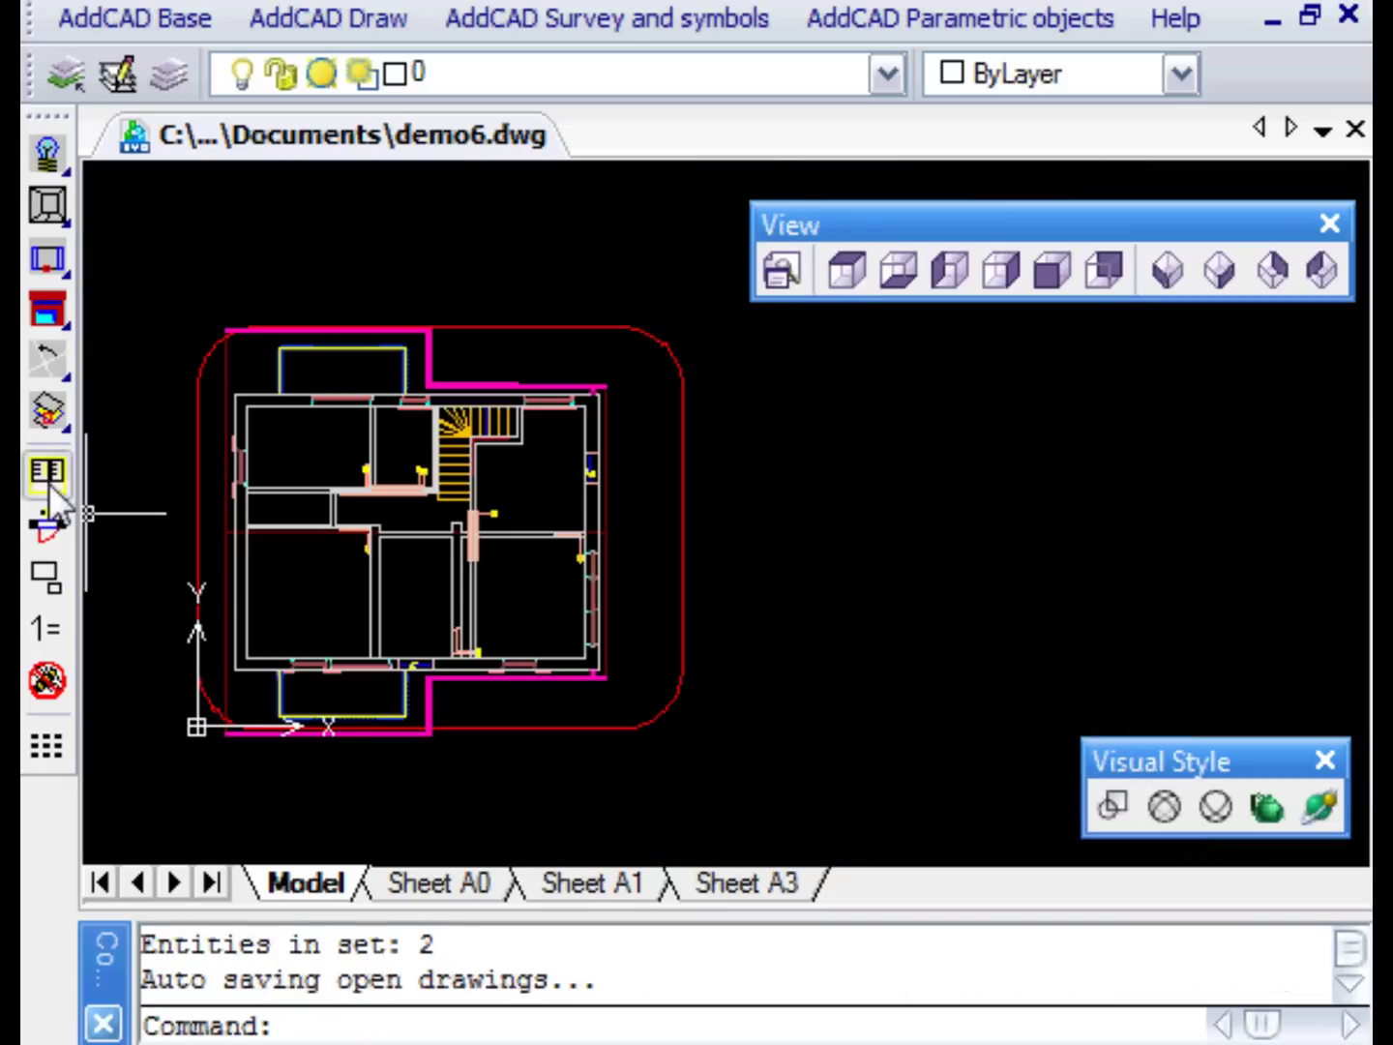
pyautogui.click(49, 522)
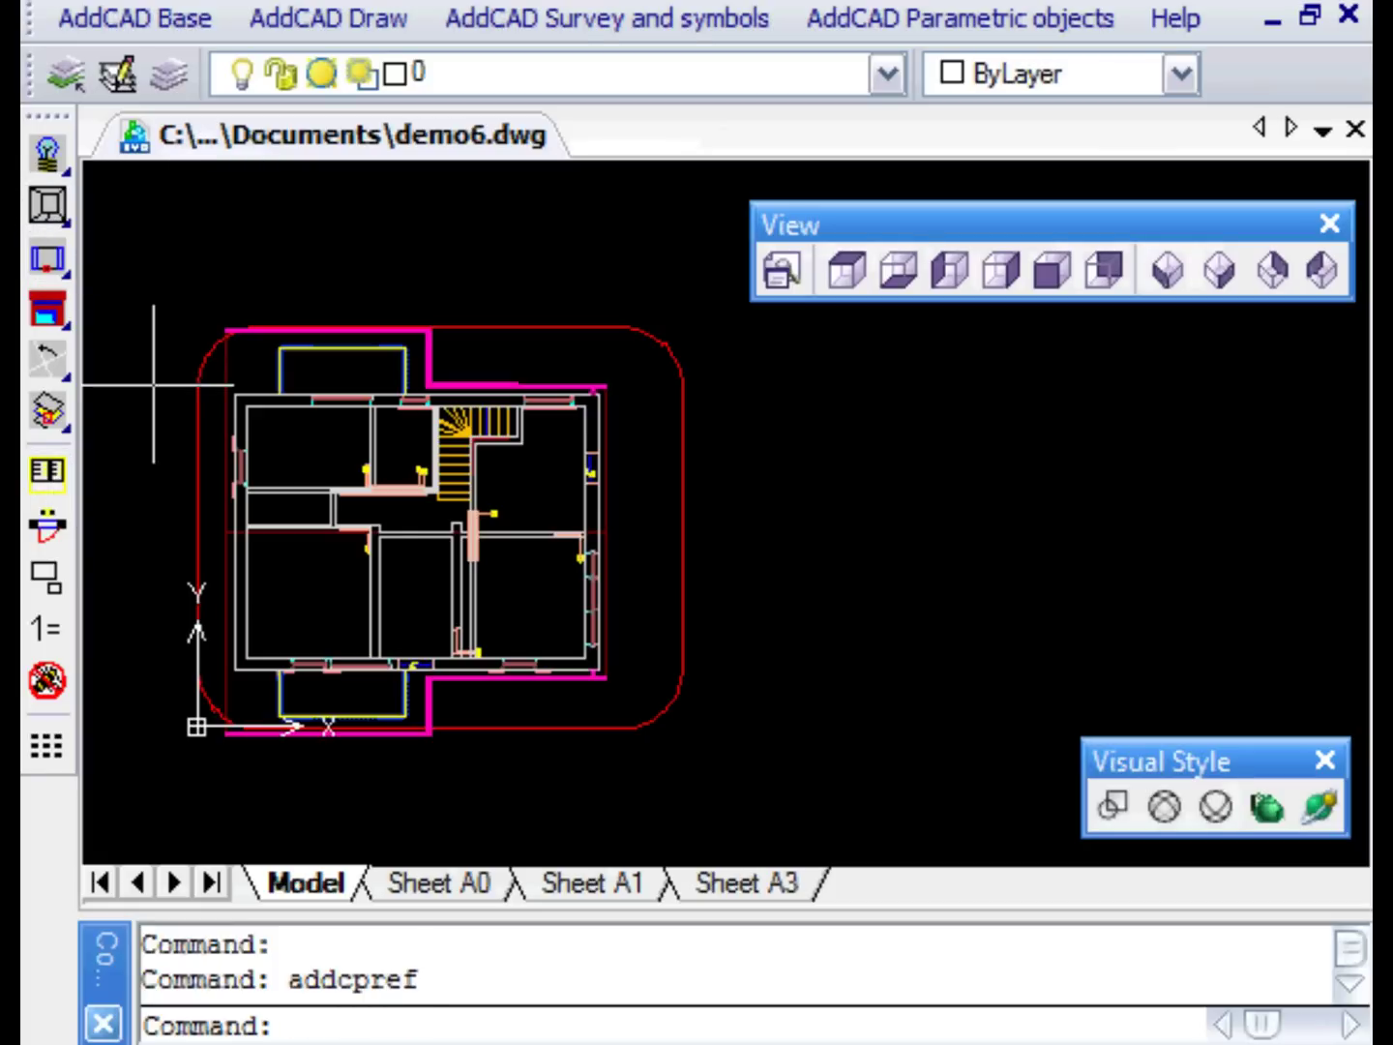
pyautogui.click(56, 474)
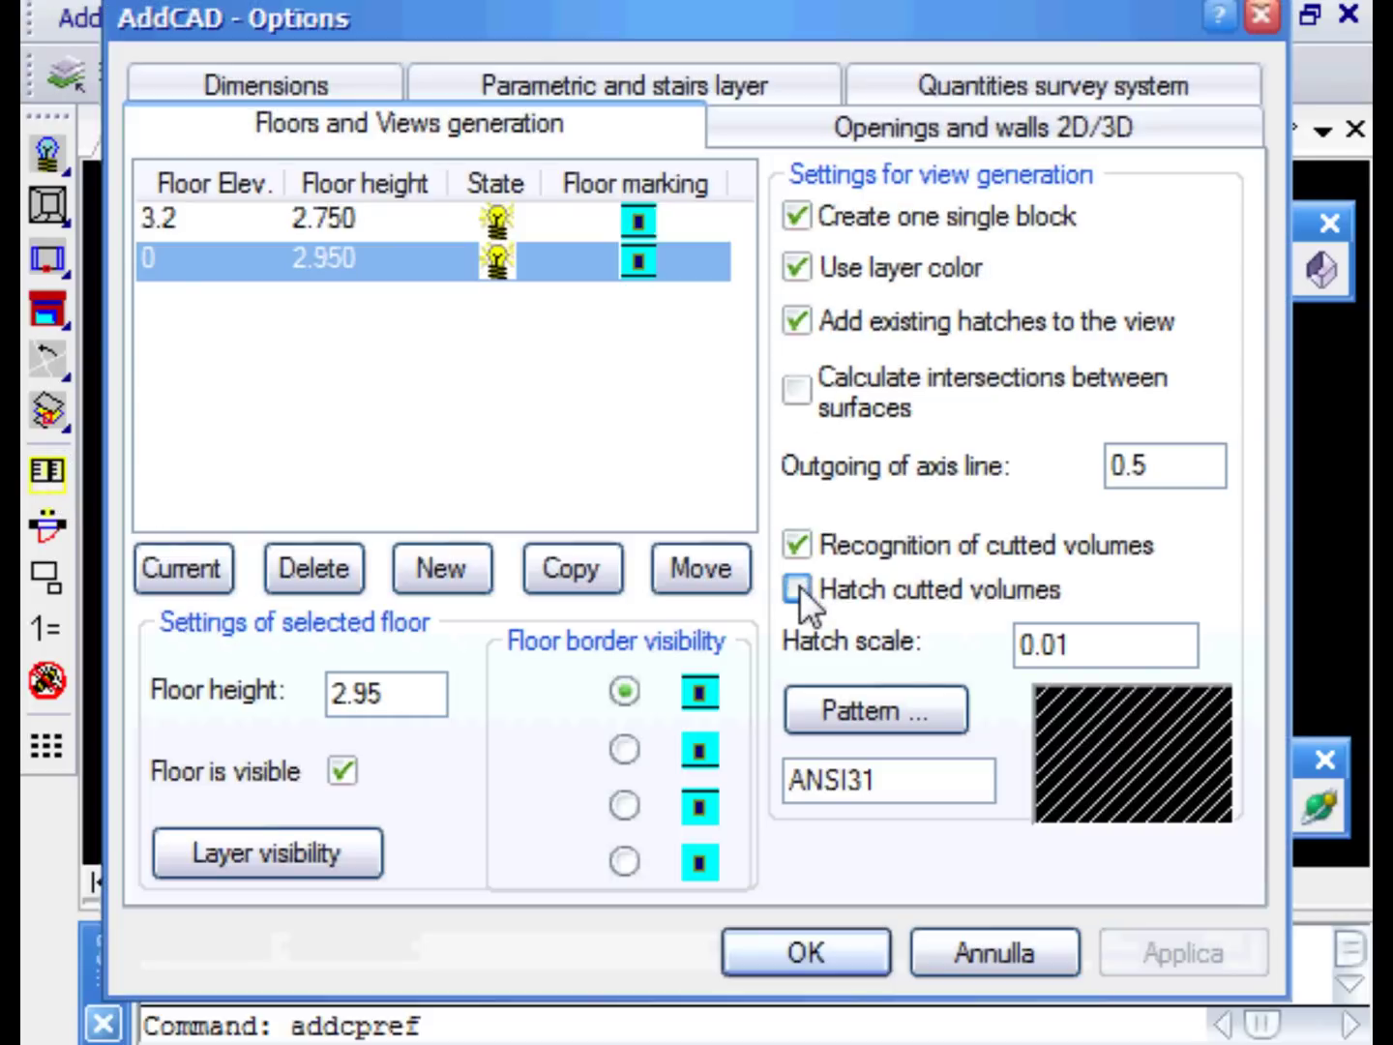
pyautogui.click(832, 953)
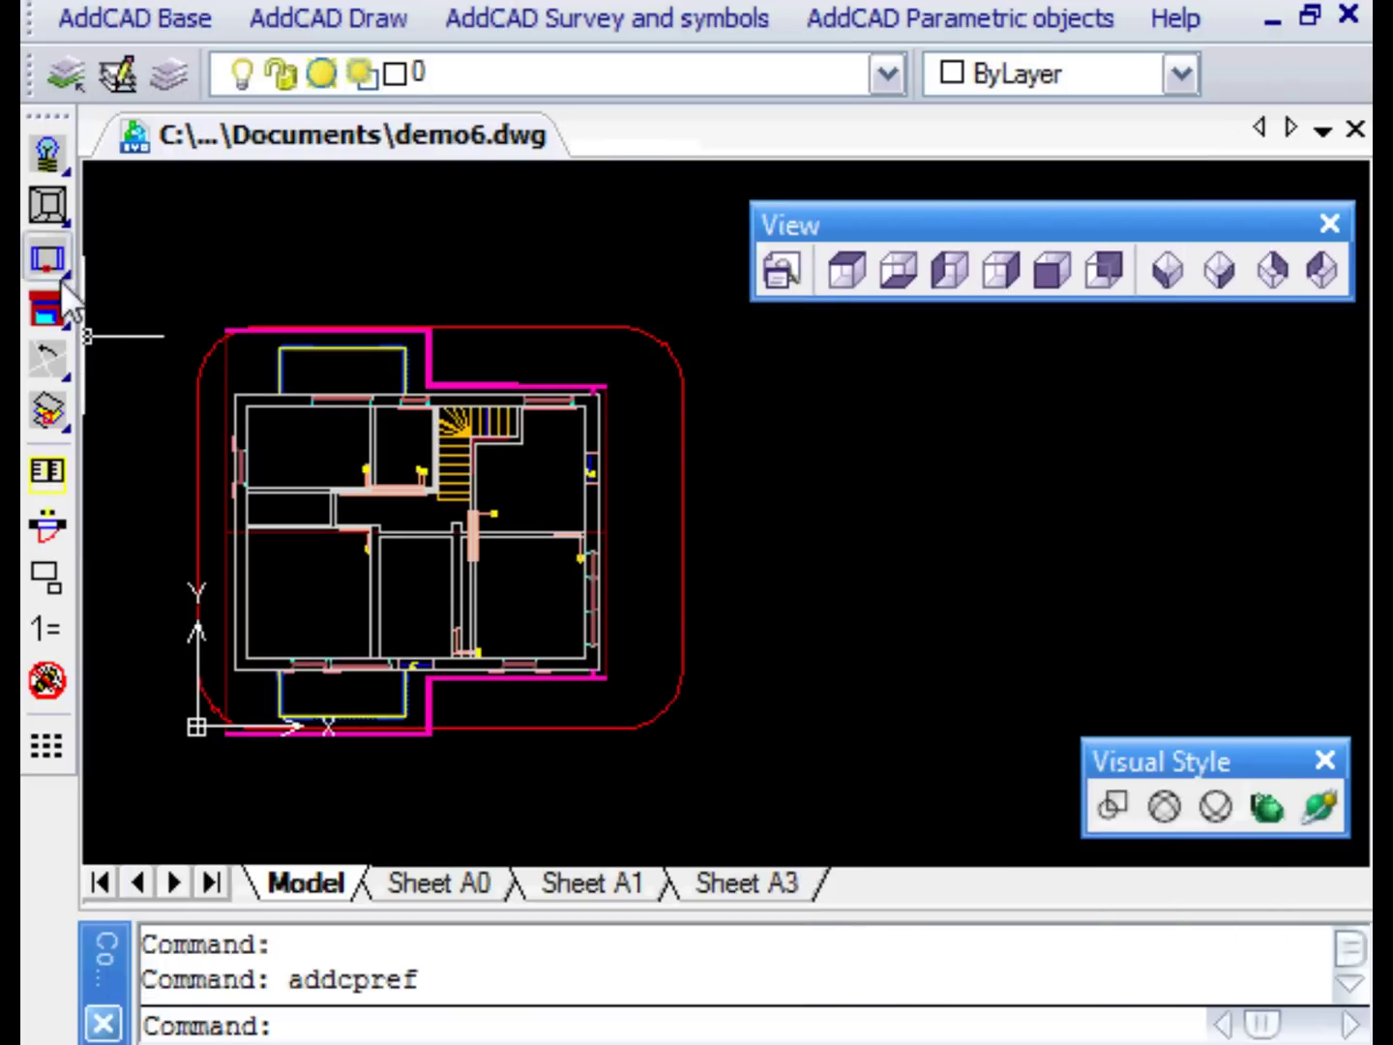
# Step: Draw a vertical section line, pick the camera side, and place the front elevation right of the plan
pyautogui.moveTo(52, 256); pyautogui.dragTo(114, 249)
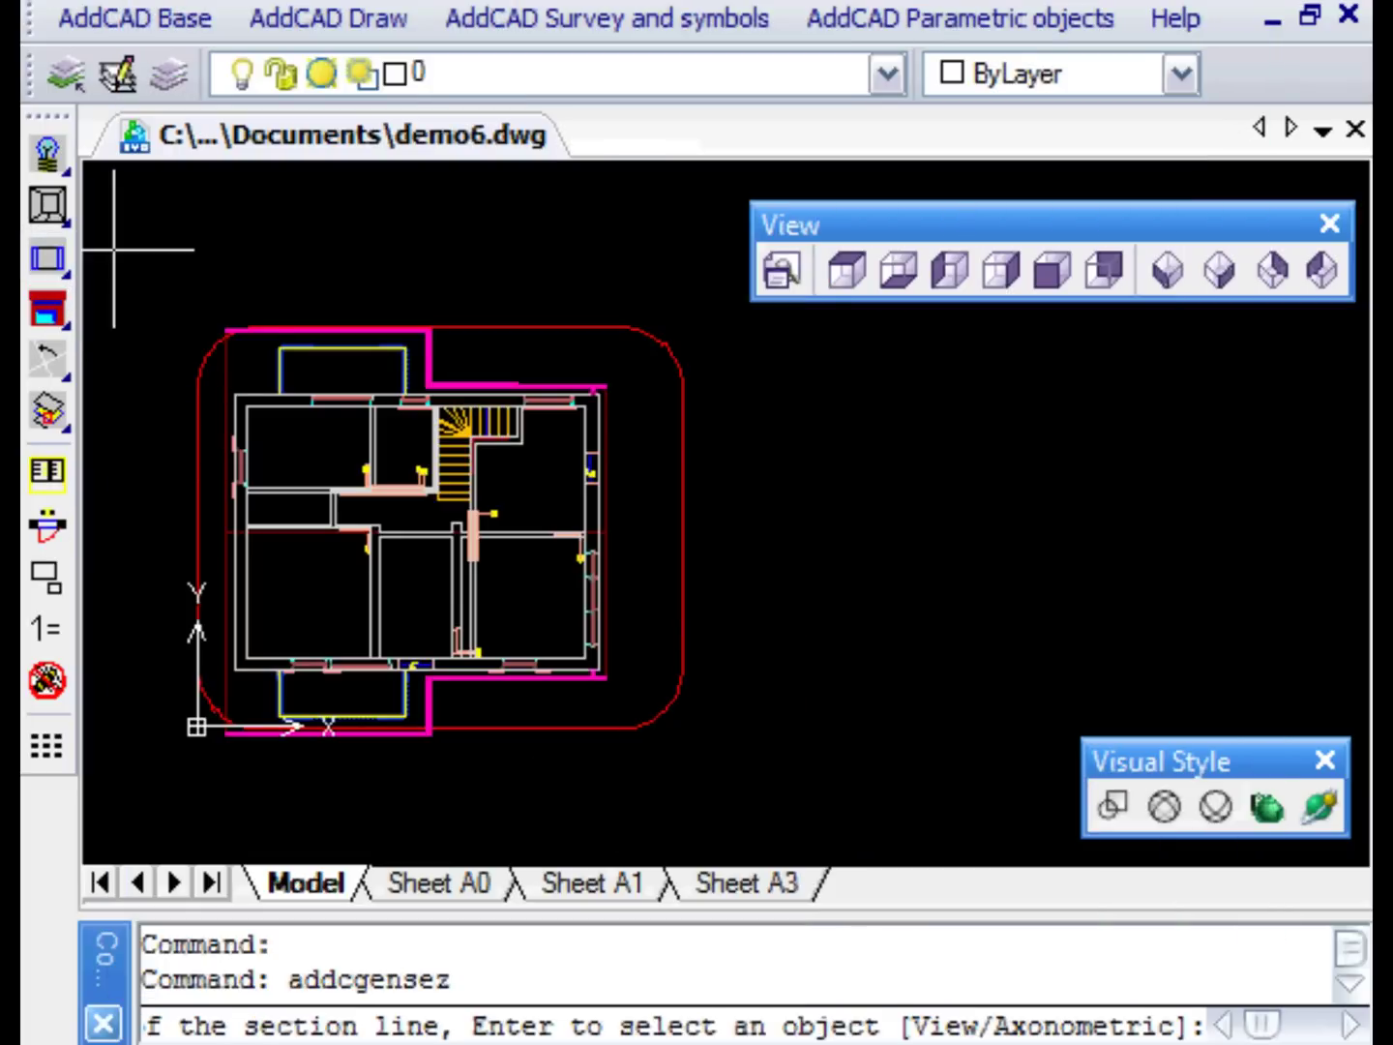
pyautogui.click(744, 727)
pyautogui.click(743, 387)
pyautogui.click(779, 585)
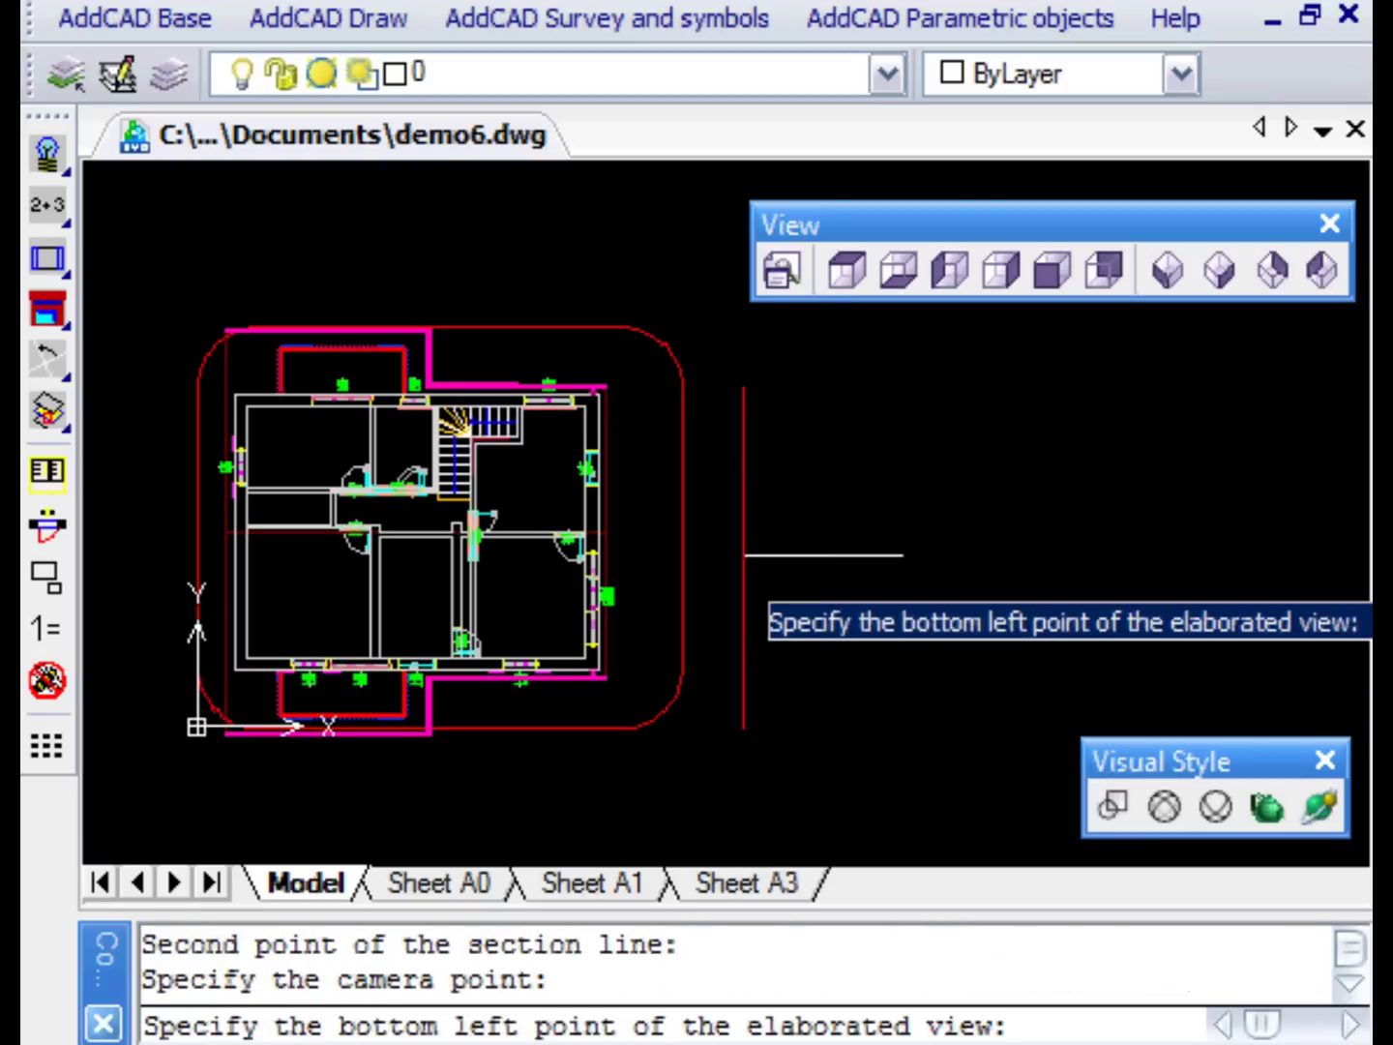
pyautogui.click(842, 542)
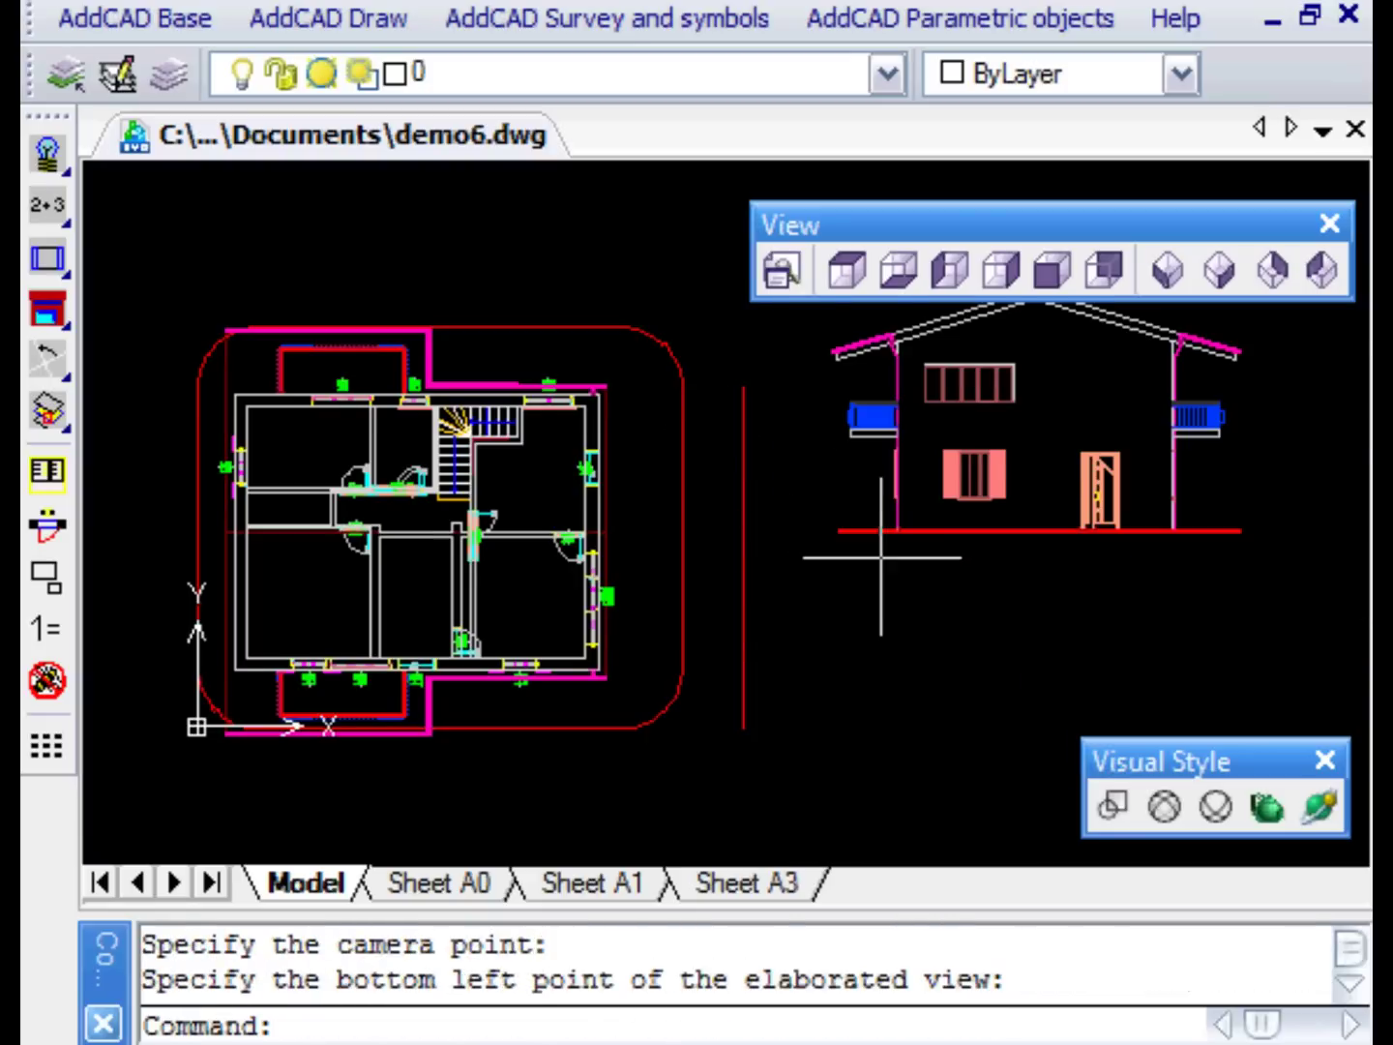
pyautogui.moveTo(886, 560); pyautogui.dragTo(736, 652, button='middle')
pyautogui.scroll(2, 758, 474)
pyautogui.scroll(2, 758, 474)
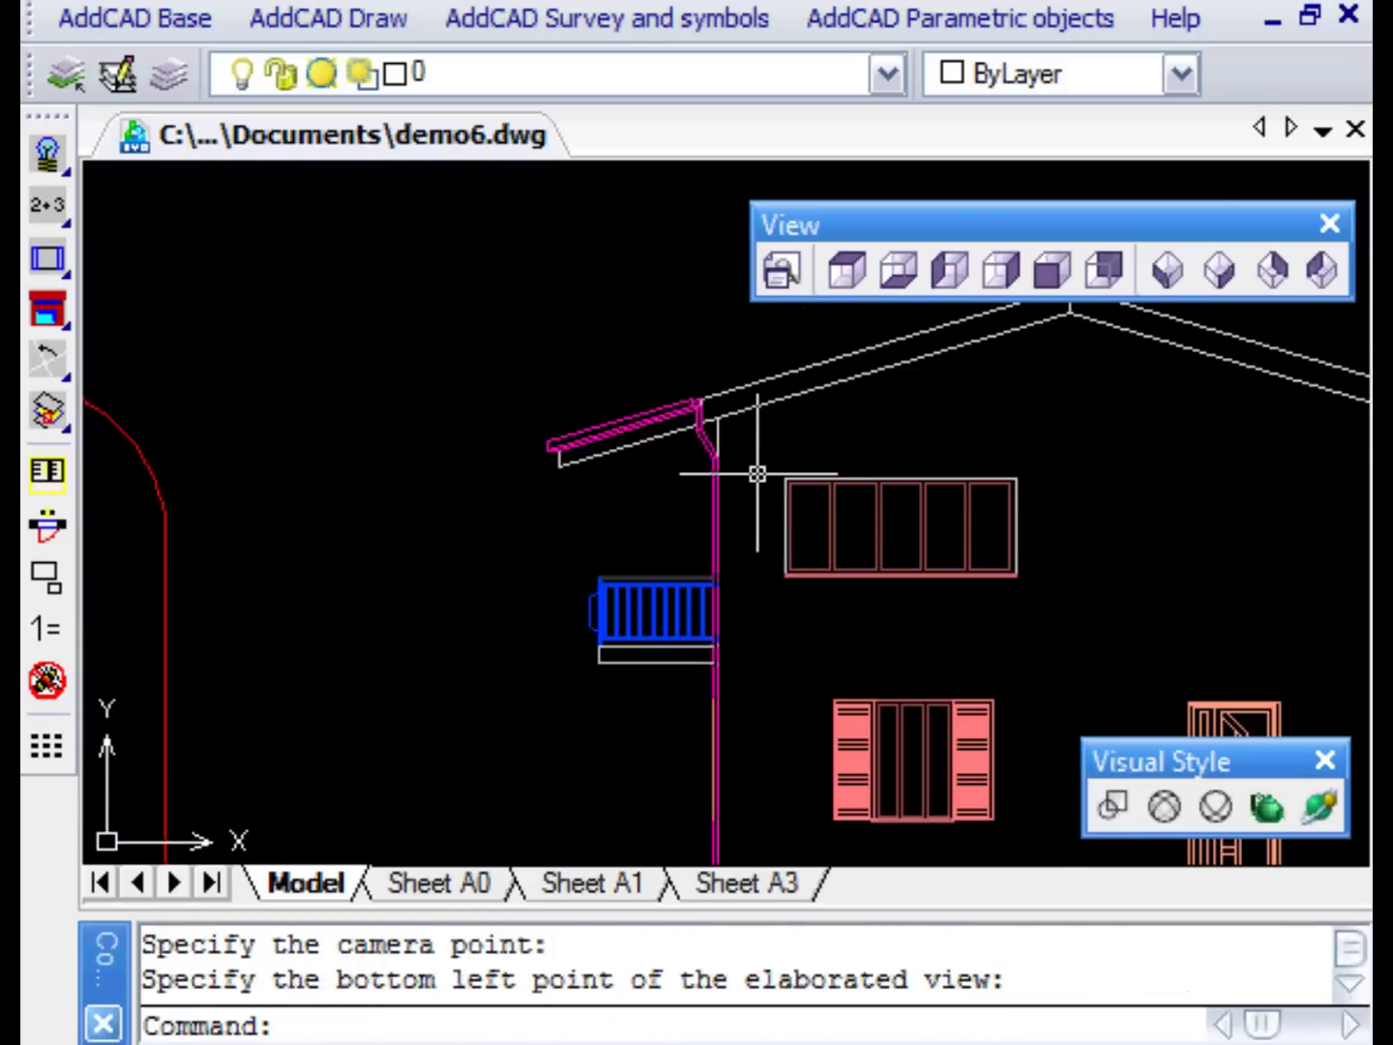
pyautogui.scroll(-2, 758, 474)
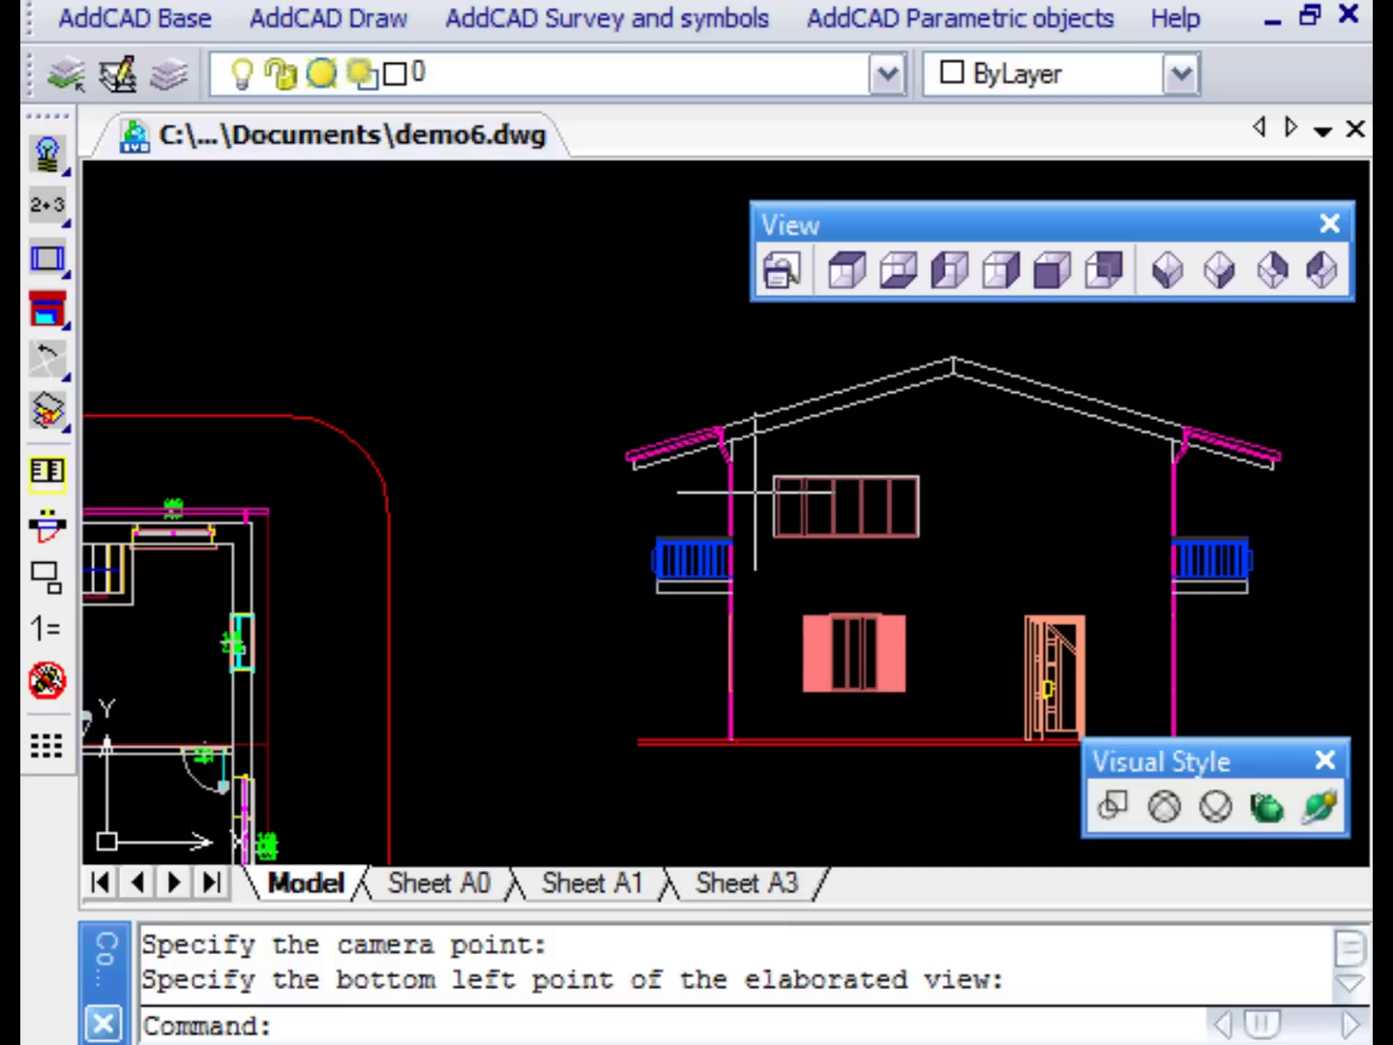
pyautogui.scroll(-2, 677, 668)
pyautogui.moveTo(709, 709)
pyautogui.mouseDown(button='middle')
pyautogui.moveTo(845, 481)
pyautogui.moveTo(901, 476)
pyautogui.mouseUp(button='middle')
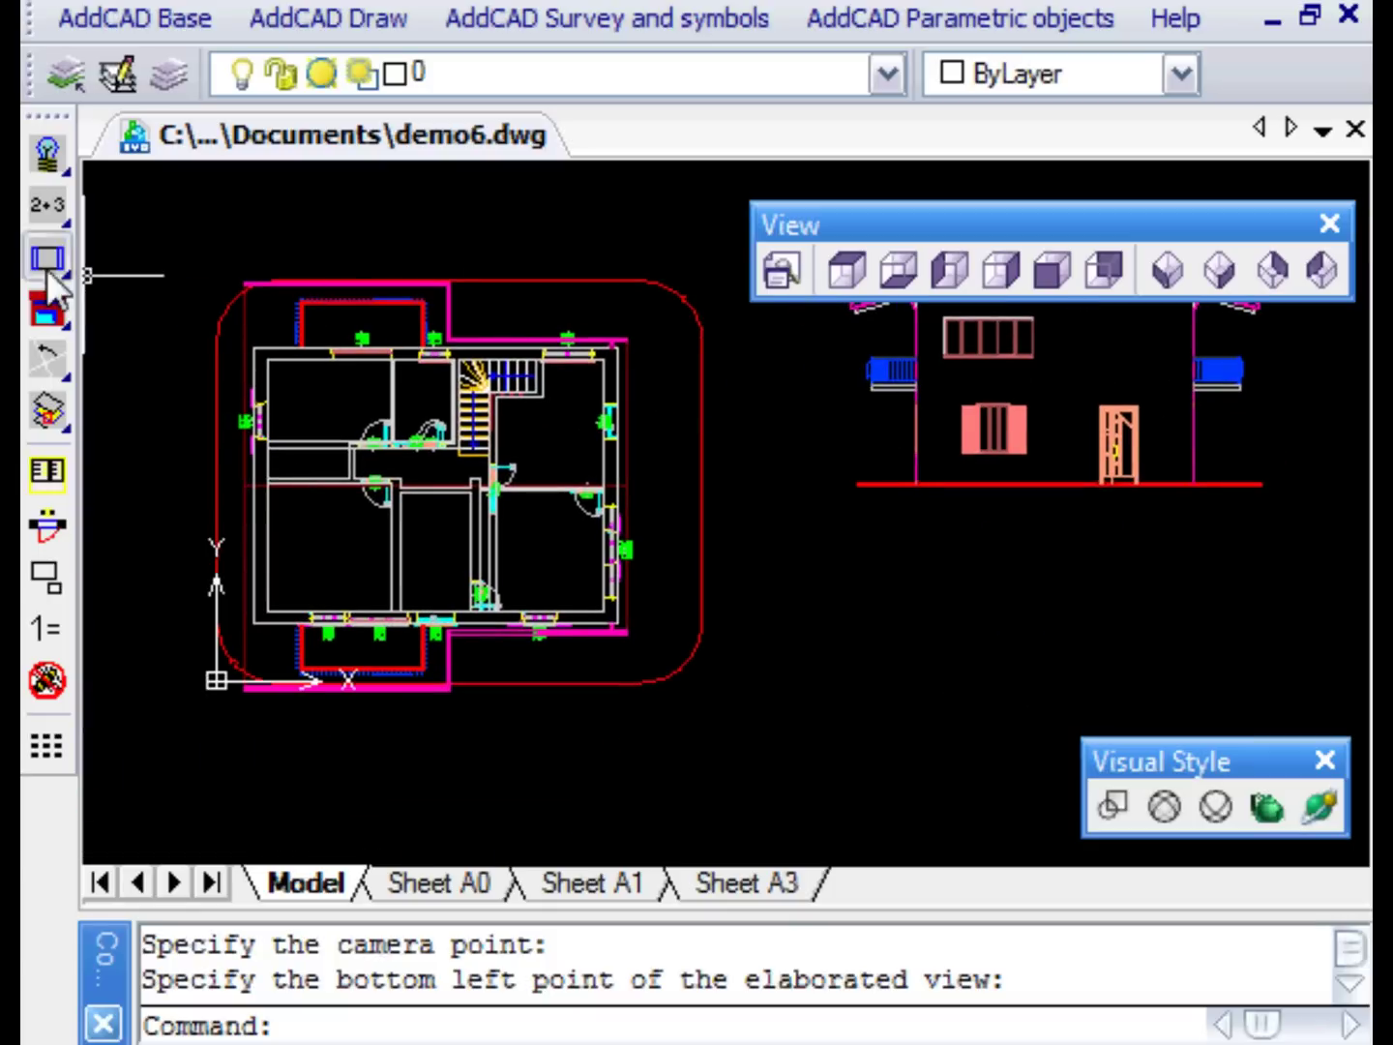
# Step: Generate a view from a section line below the plan and place it right of the first elevation
pyautogui.click(64, 472)
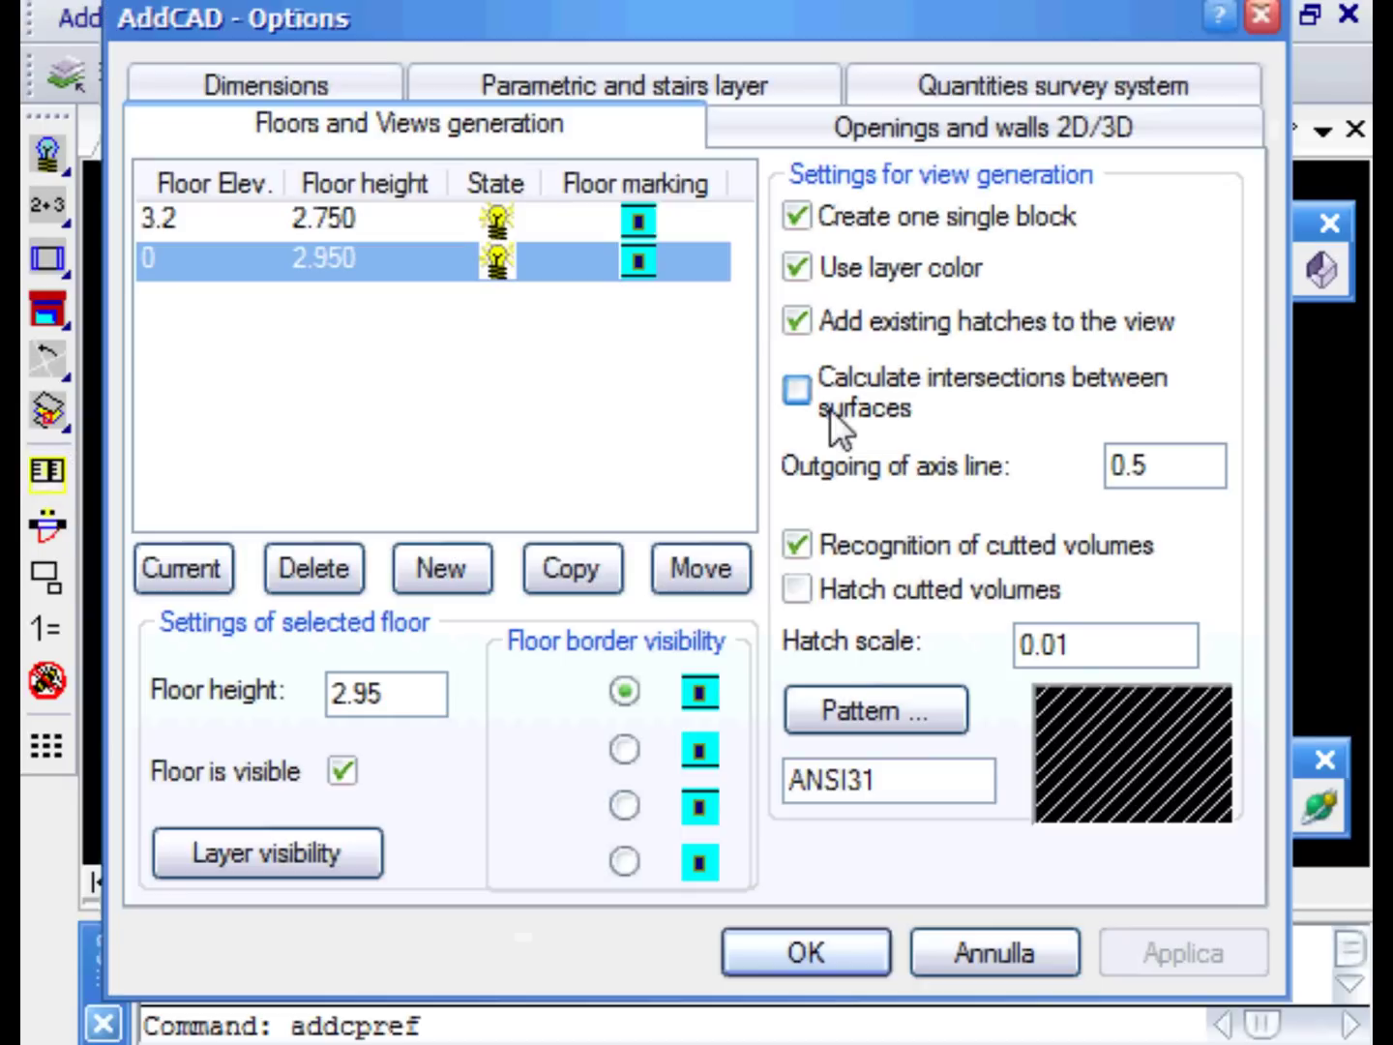
pyautogui.click(855, 945)
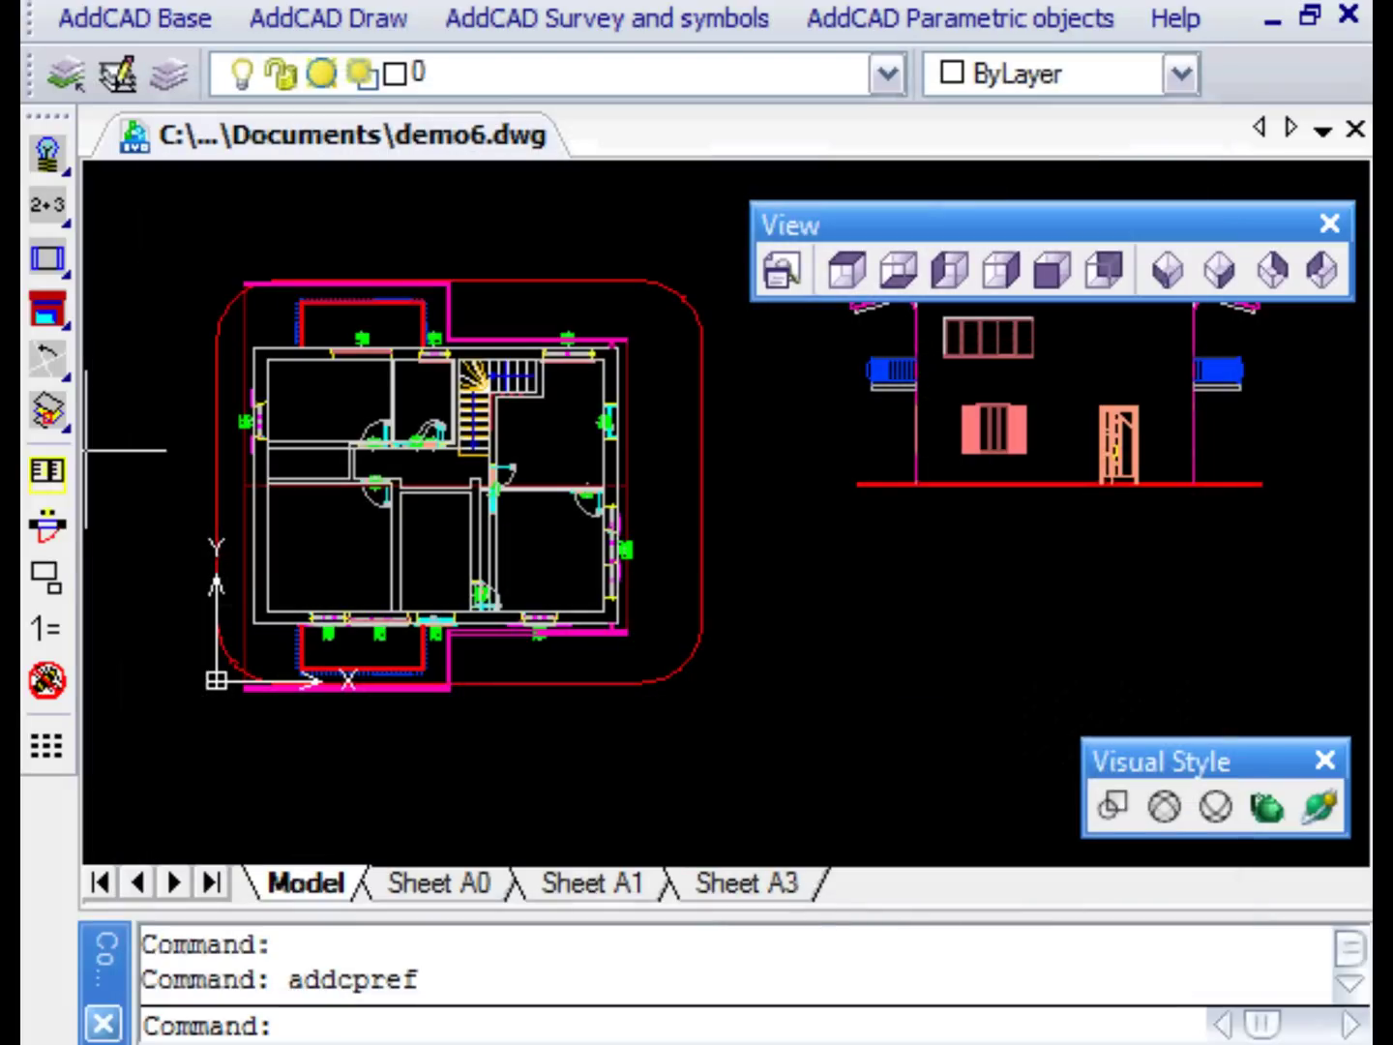
pyautogui.click(47, 308)
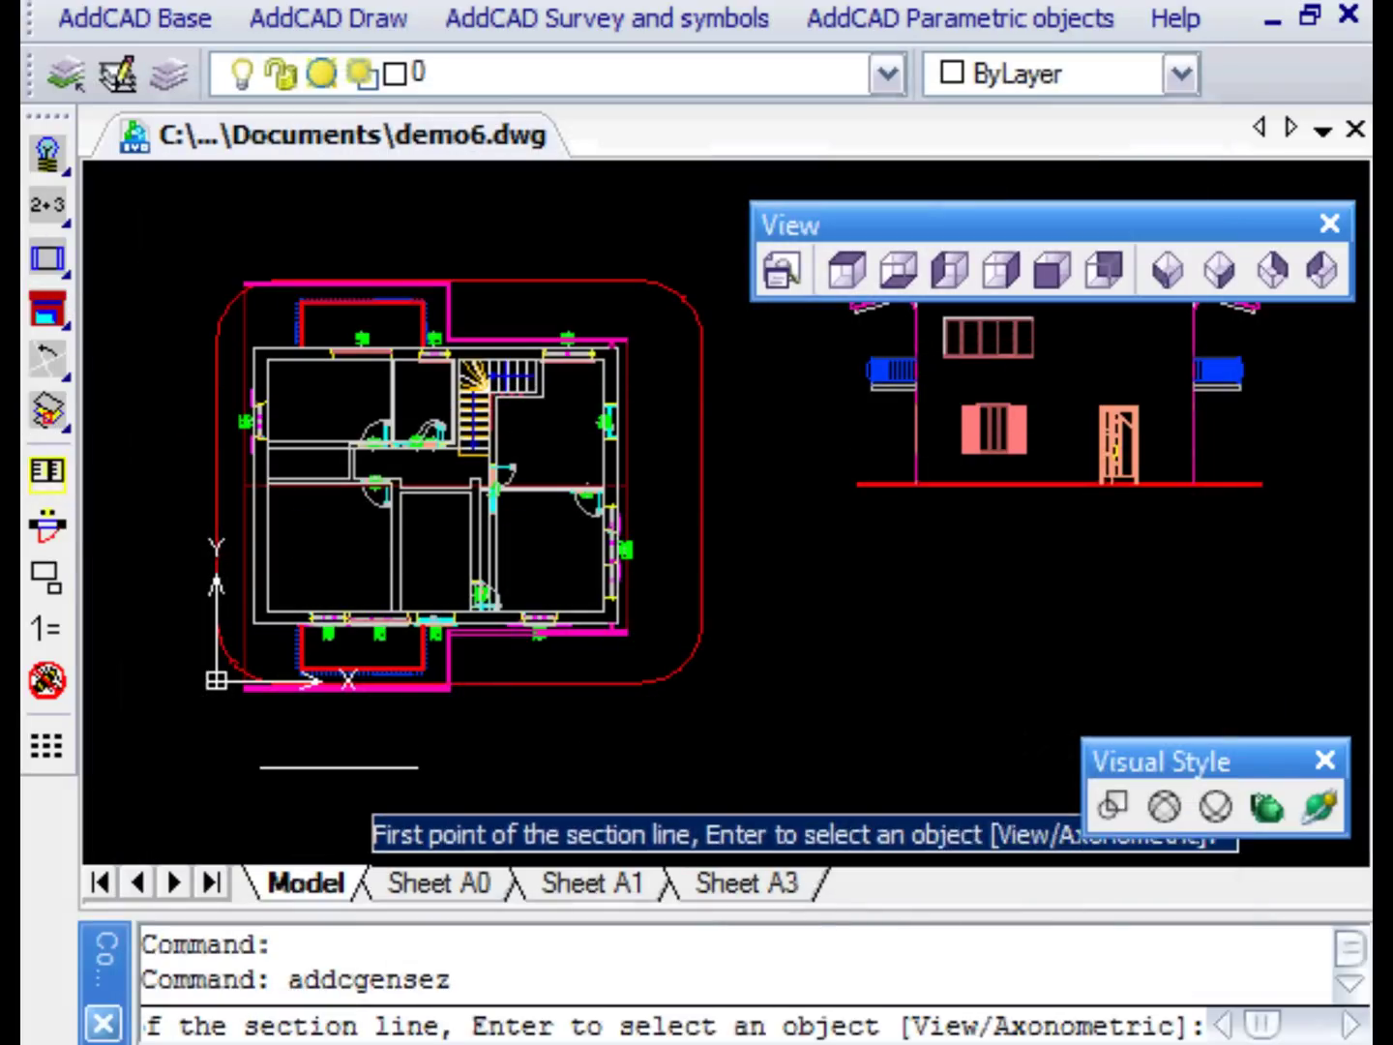
pyautogui.click(204, 759)
pyautogui.click(790, 758)
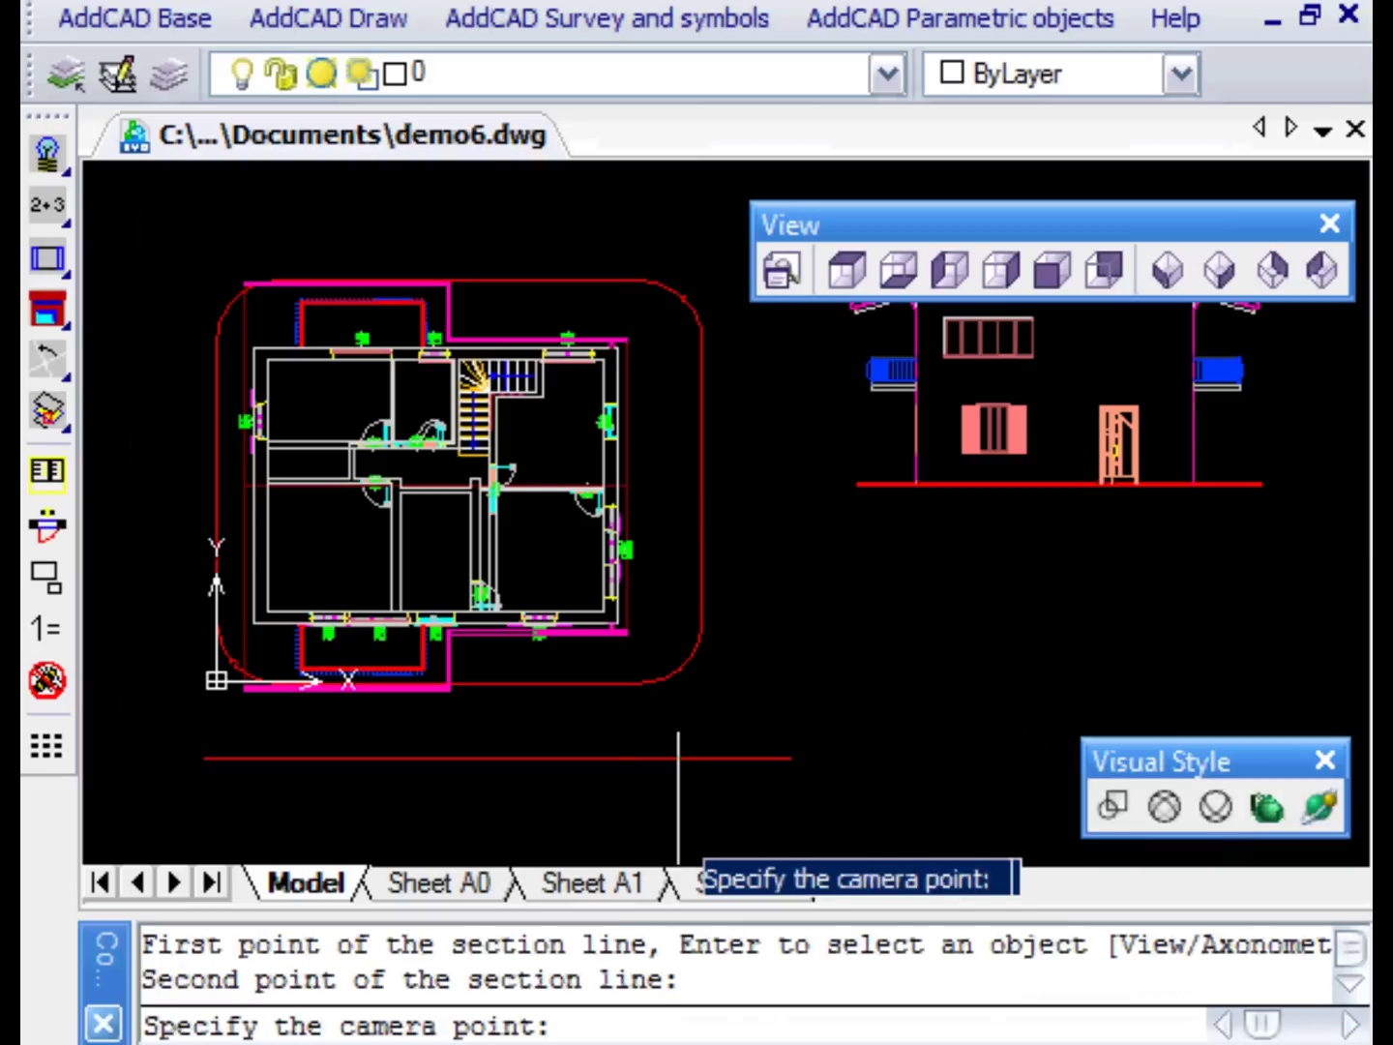
pyautogui.click(735, 677)
pyautogui.moveTo(932, 687); pyautogui.dragTo(370, 851, button='middle')
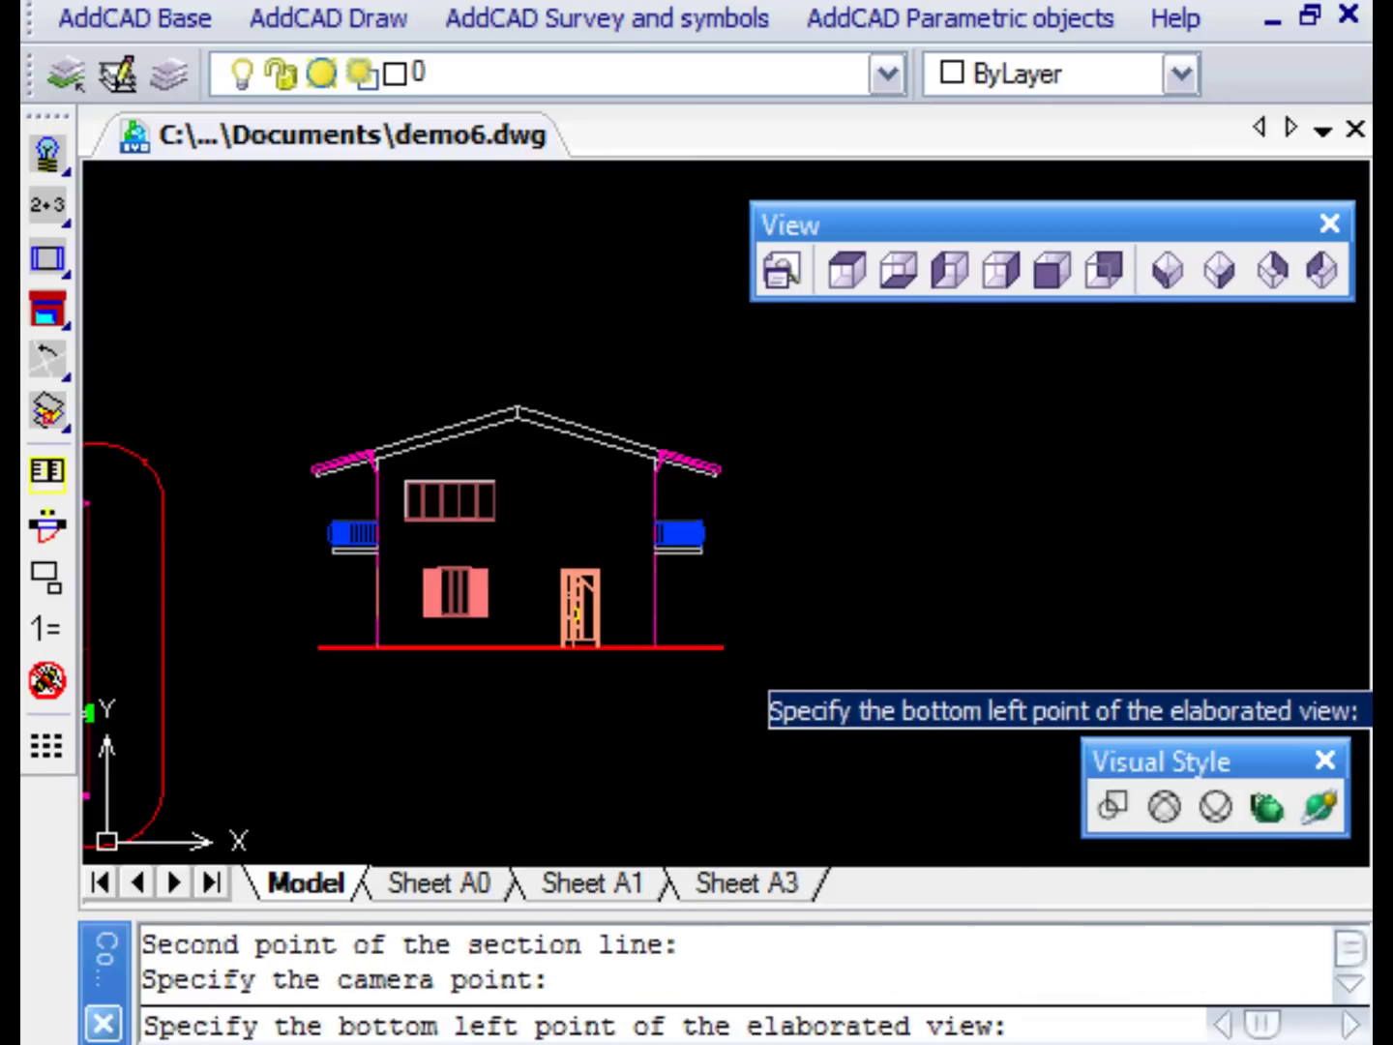
pyautogui.click(869, 642)
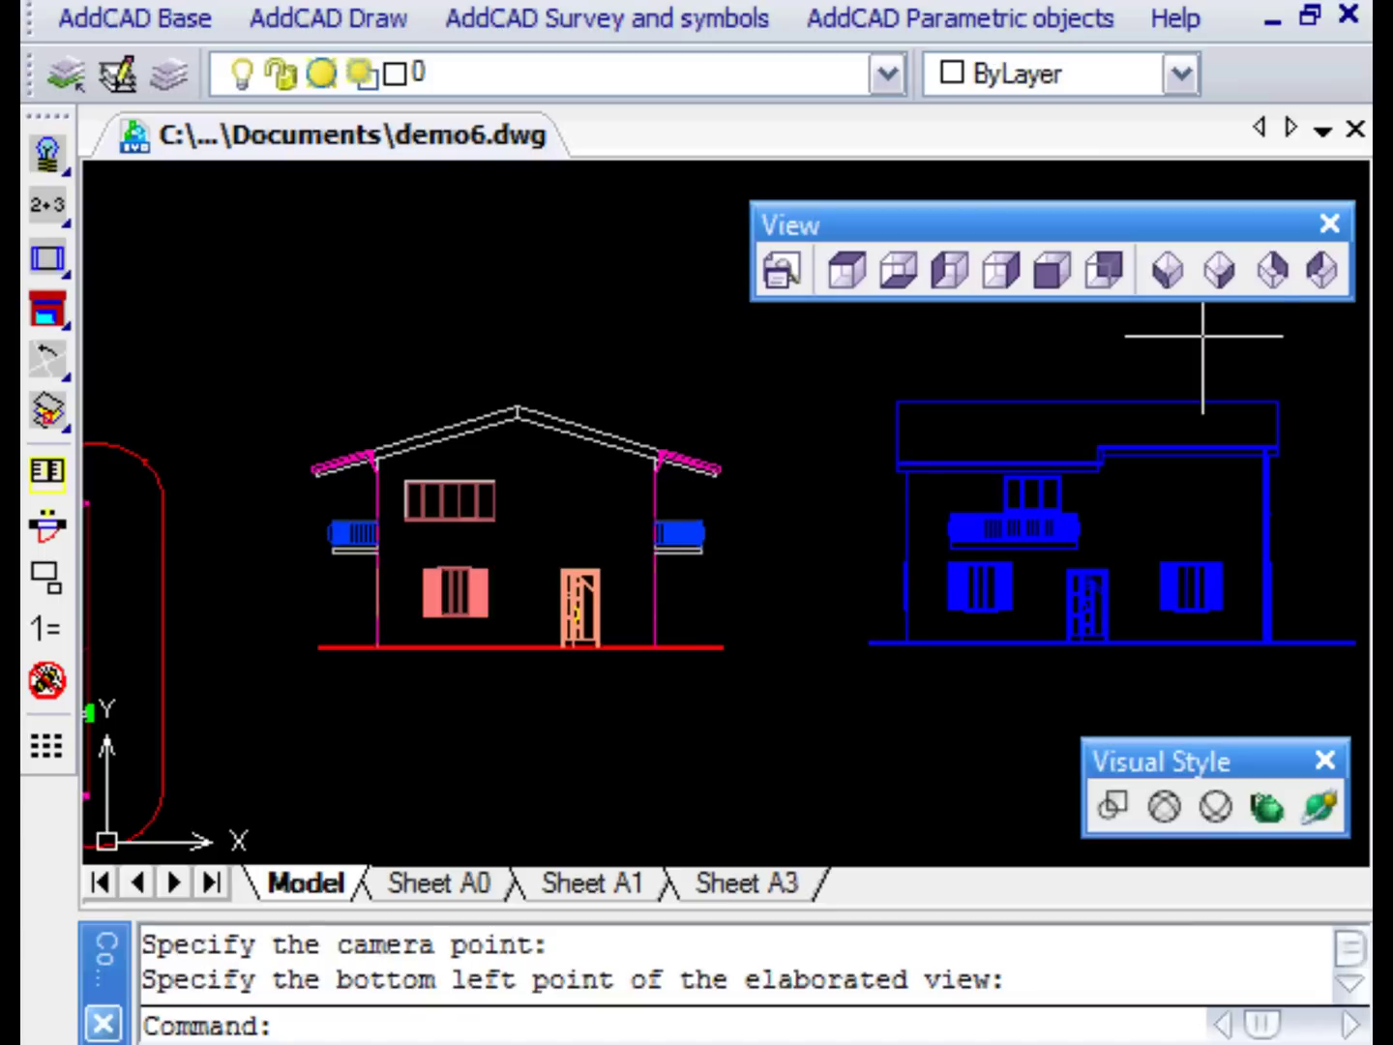
# Step: Check the blue elevation in SE Isometric view, then return to Top view
pyautogui.click(1217, 272)
pyautogui.scroll(4, 861, 605)
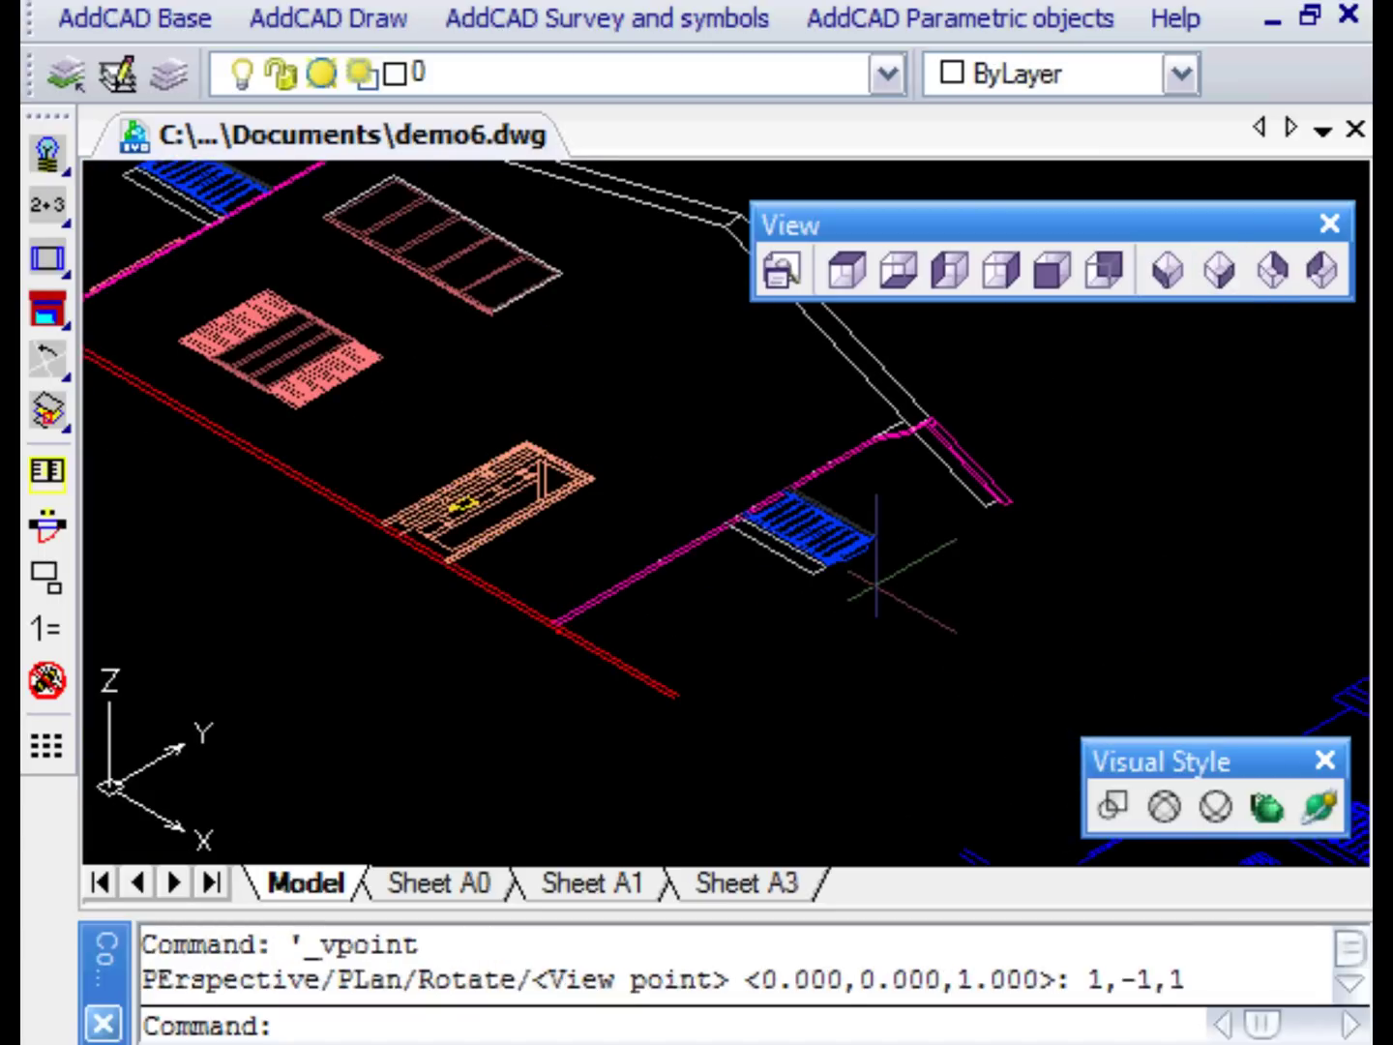
pyautogui.moveTo(968, 657)
pyautogui.mouseDown(button='middle')
pyautogui.moveTo(799, 535)
pyautogui.moveTo(576, 461)
pyautogui.mouseUp(button='middle')
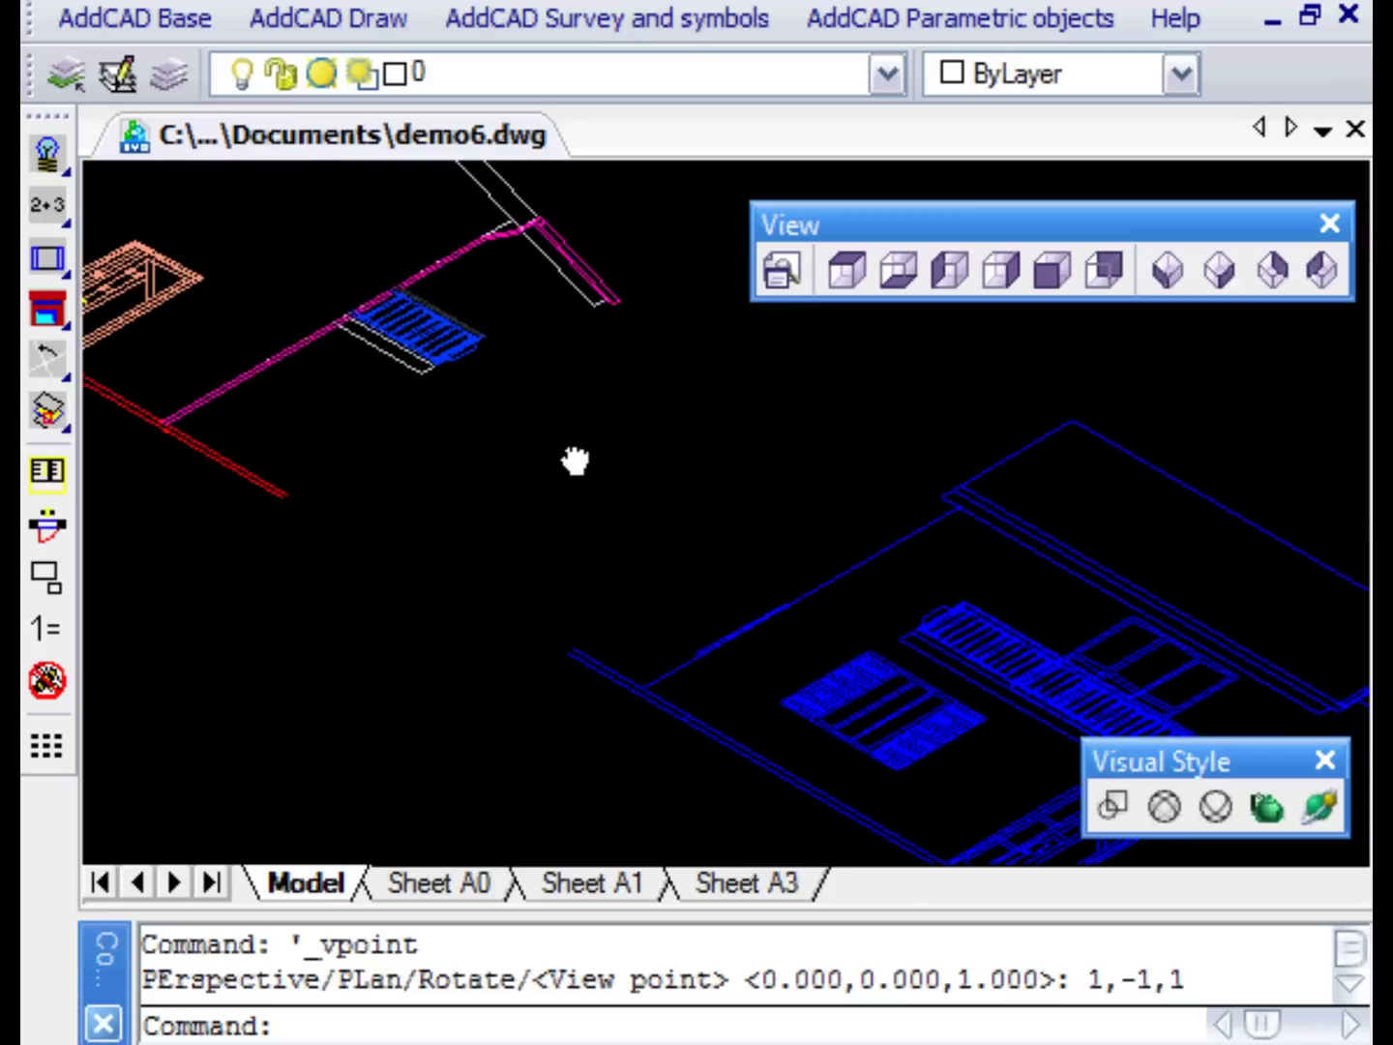
pyautogui.click(849, 270)
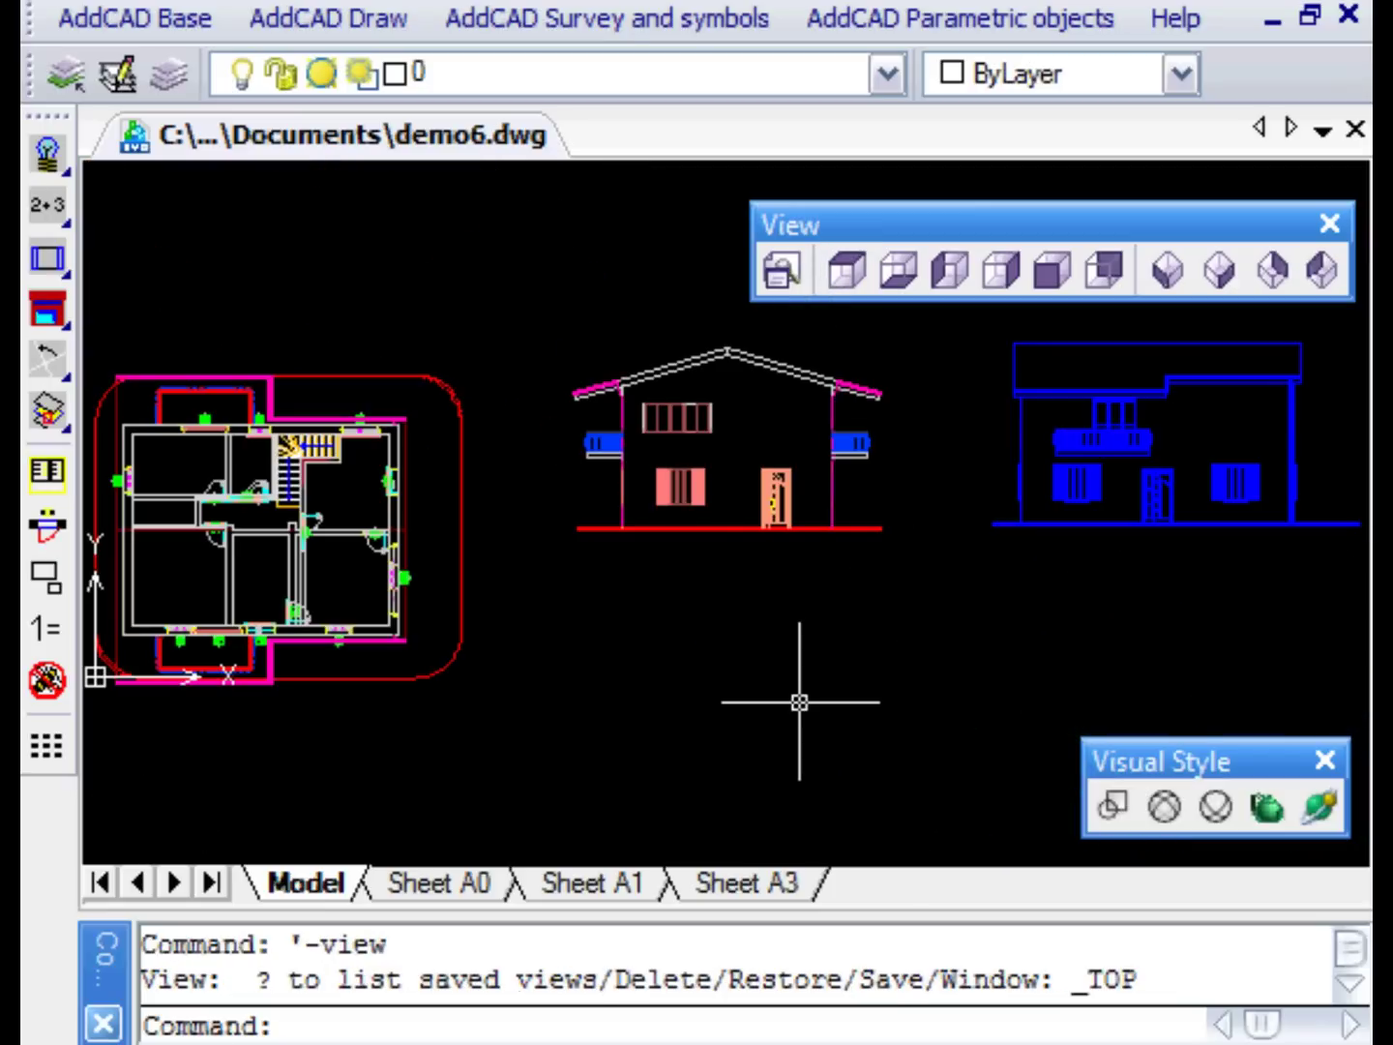
# Step: Enable Use layer color in Options and regenerate the blue elevation with addcsezvista
pyautogui.click(46, 474)
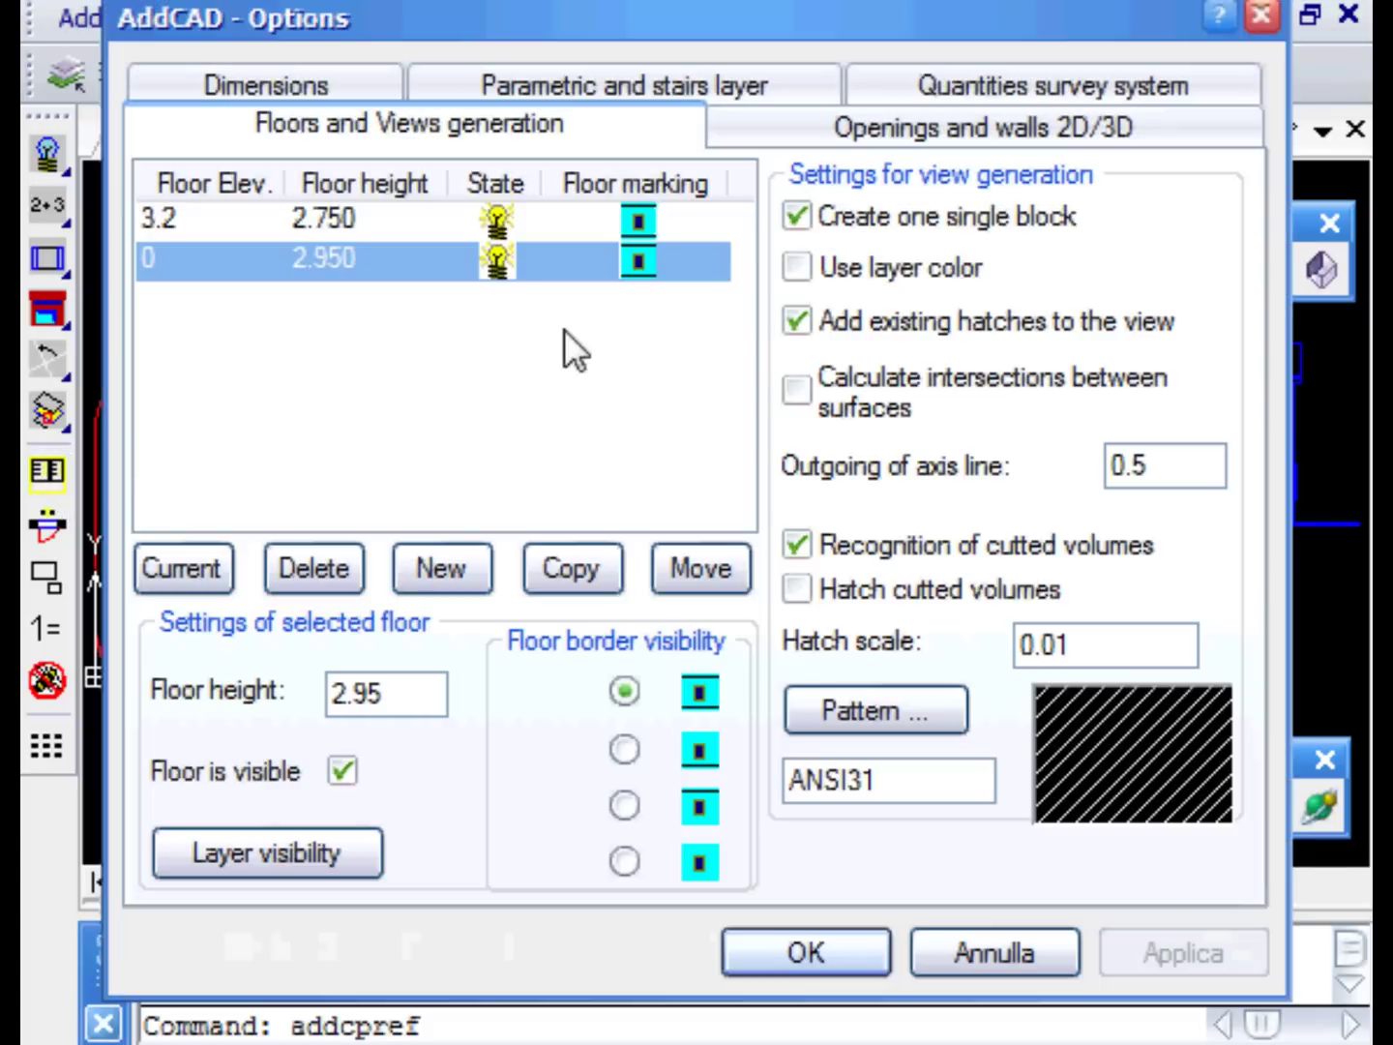
pyautogui.click(825, 934)
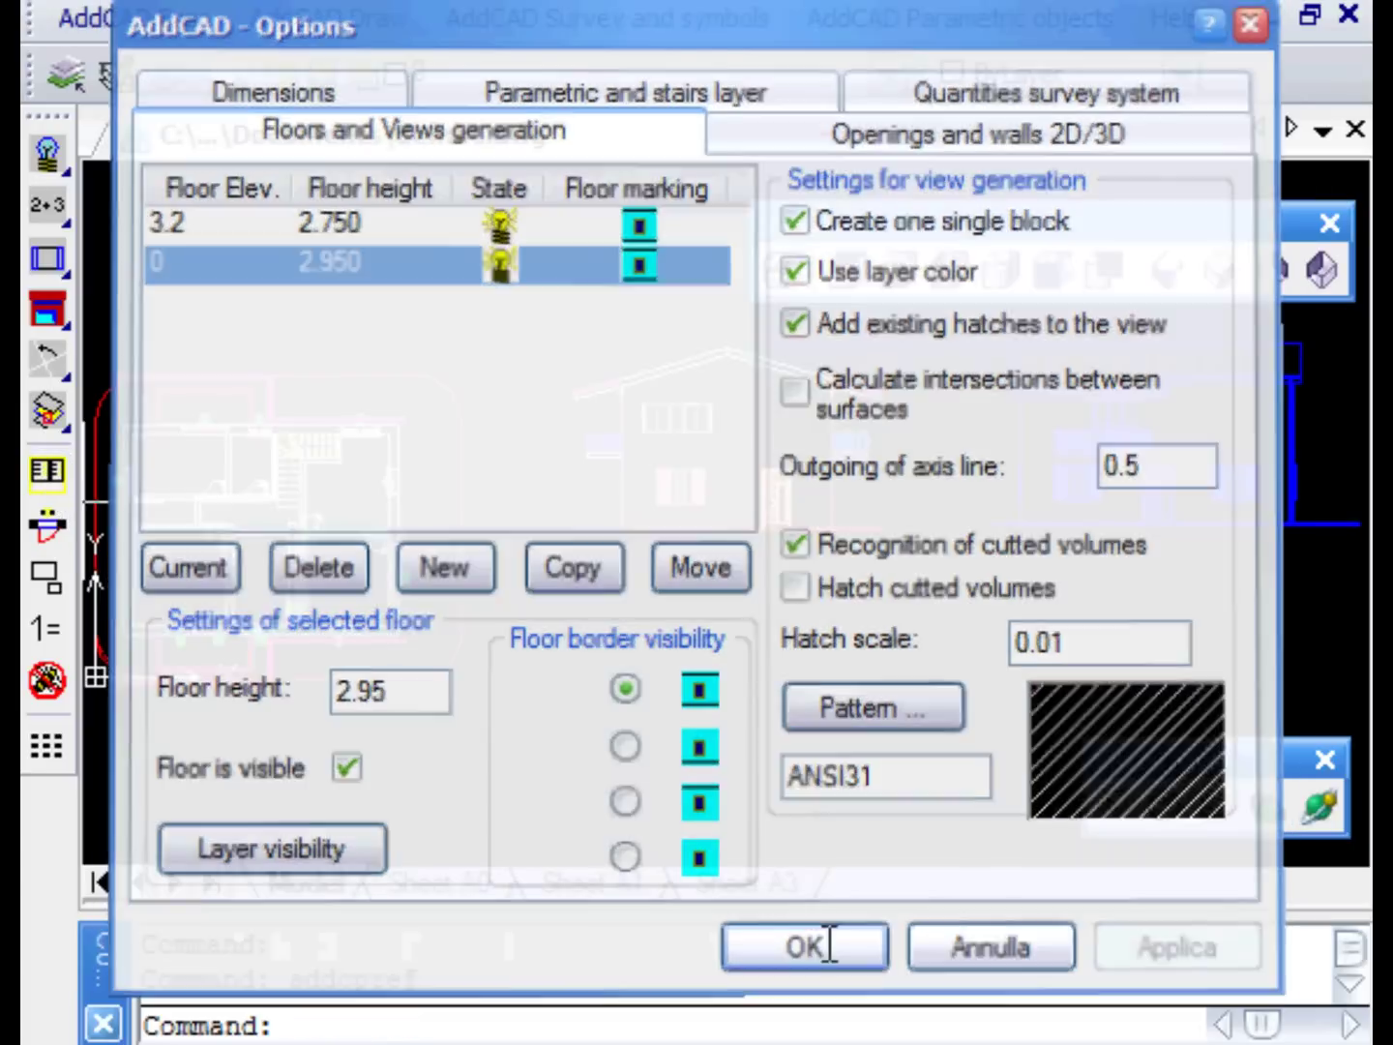
pyautogui.moveTo(48, 264); pyautogui.dragTo(108, 358)
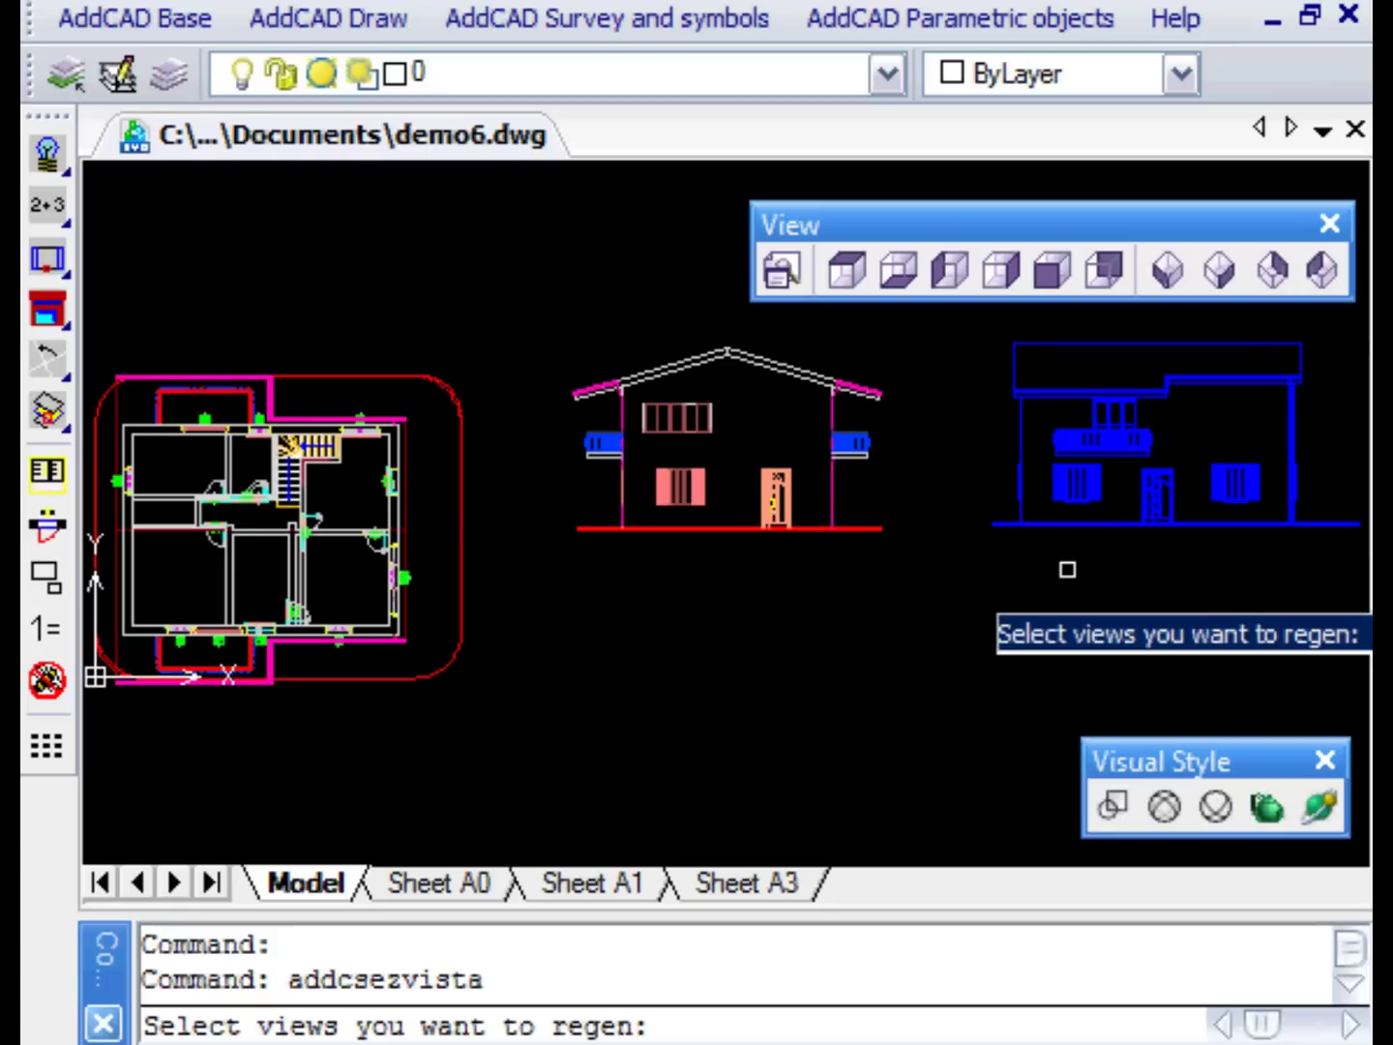
pyautogui.click(1078, 528)
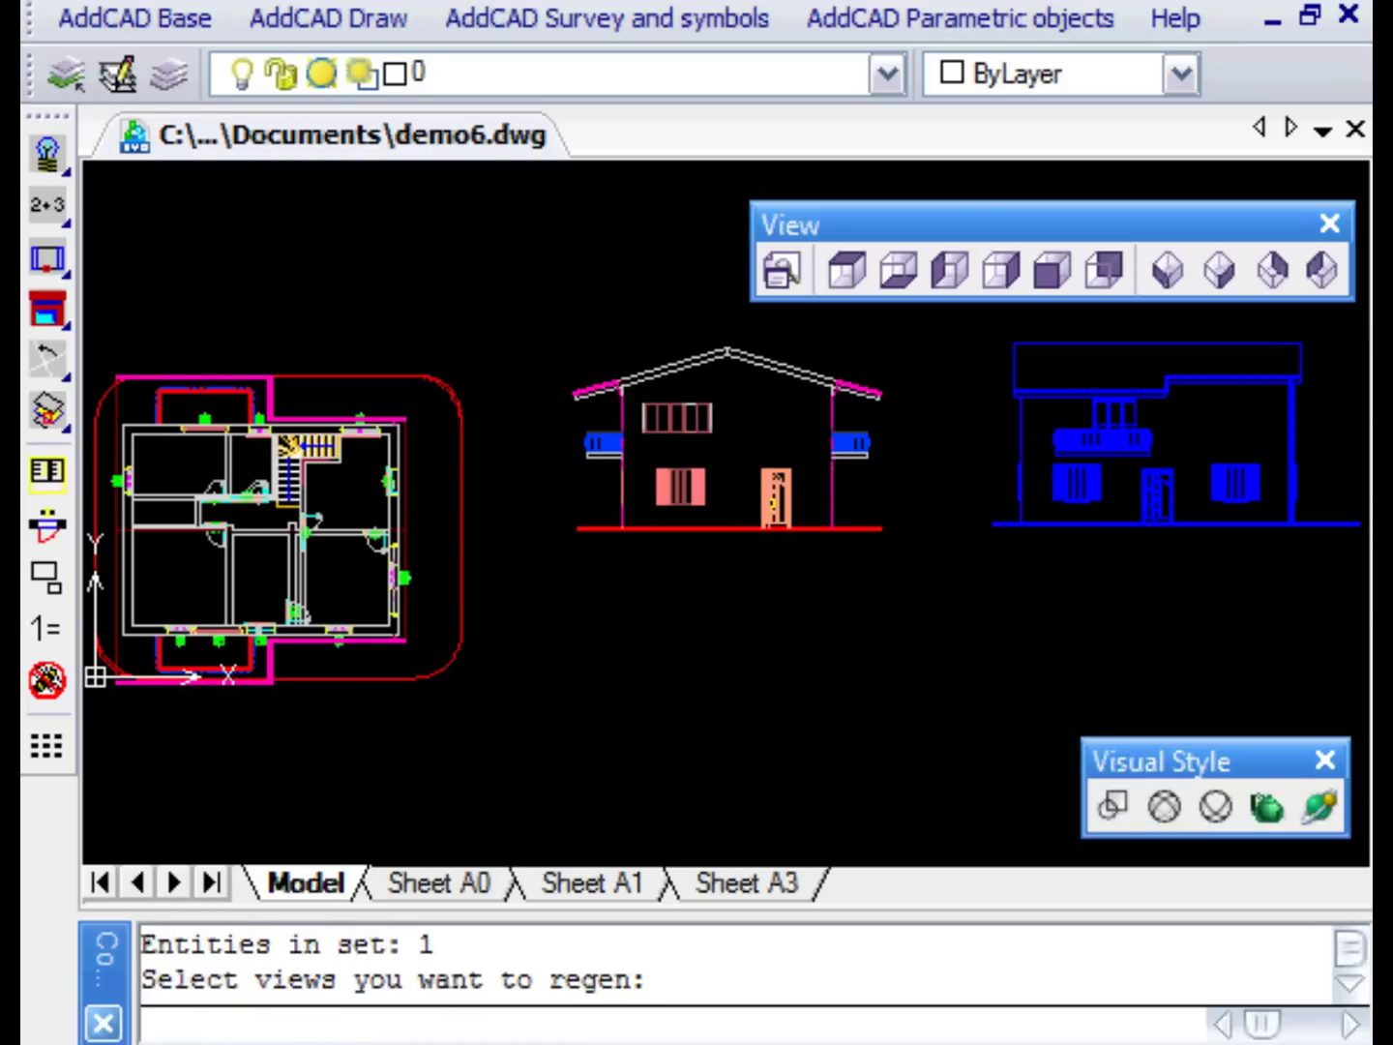
pyautogui.press('Return')
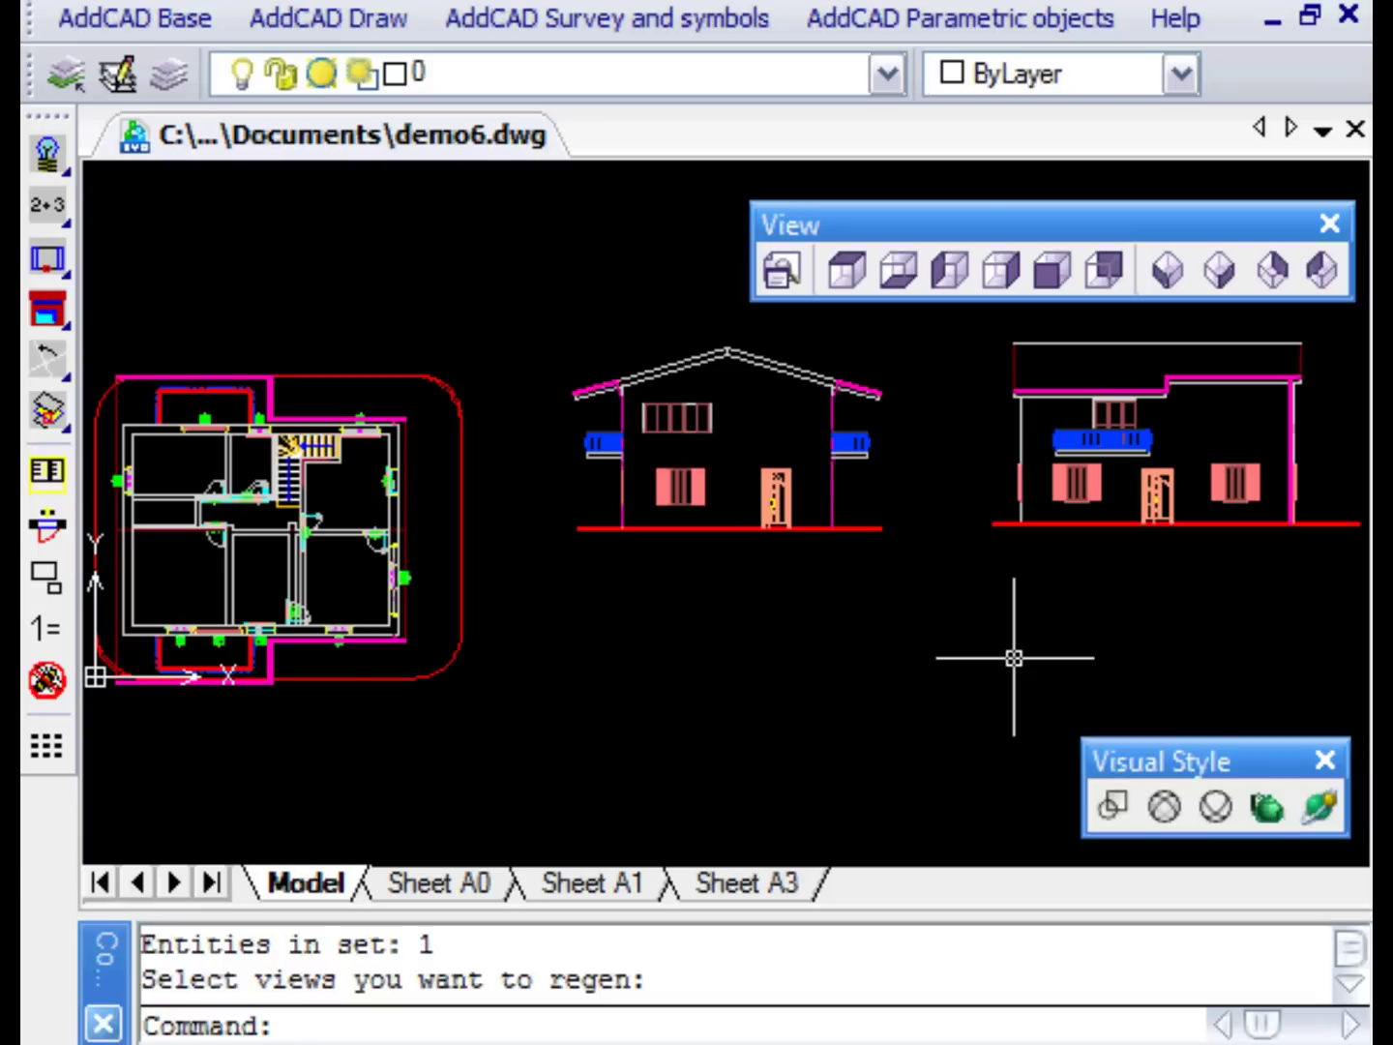
# Step: Insert a vertical section line with ID code B across the floor plan at rotation 0
pyautogui.click(45, 259)
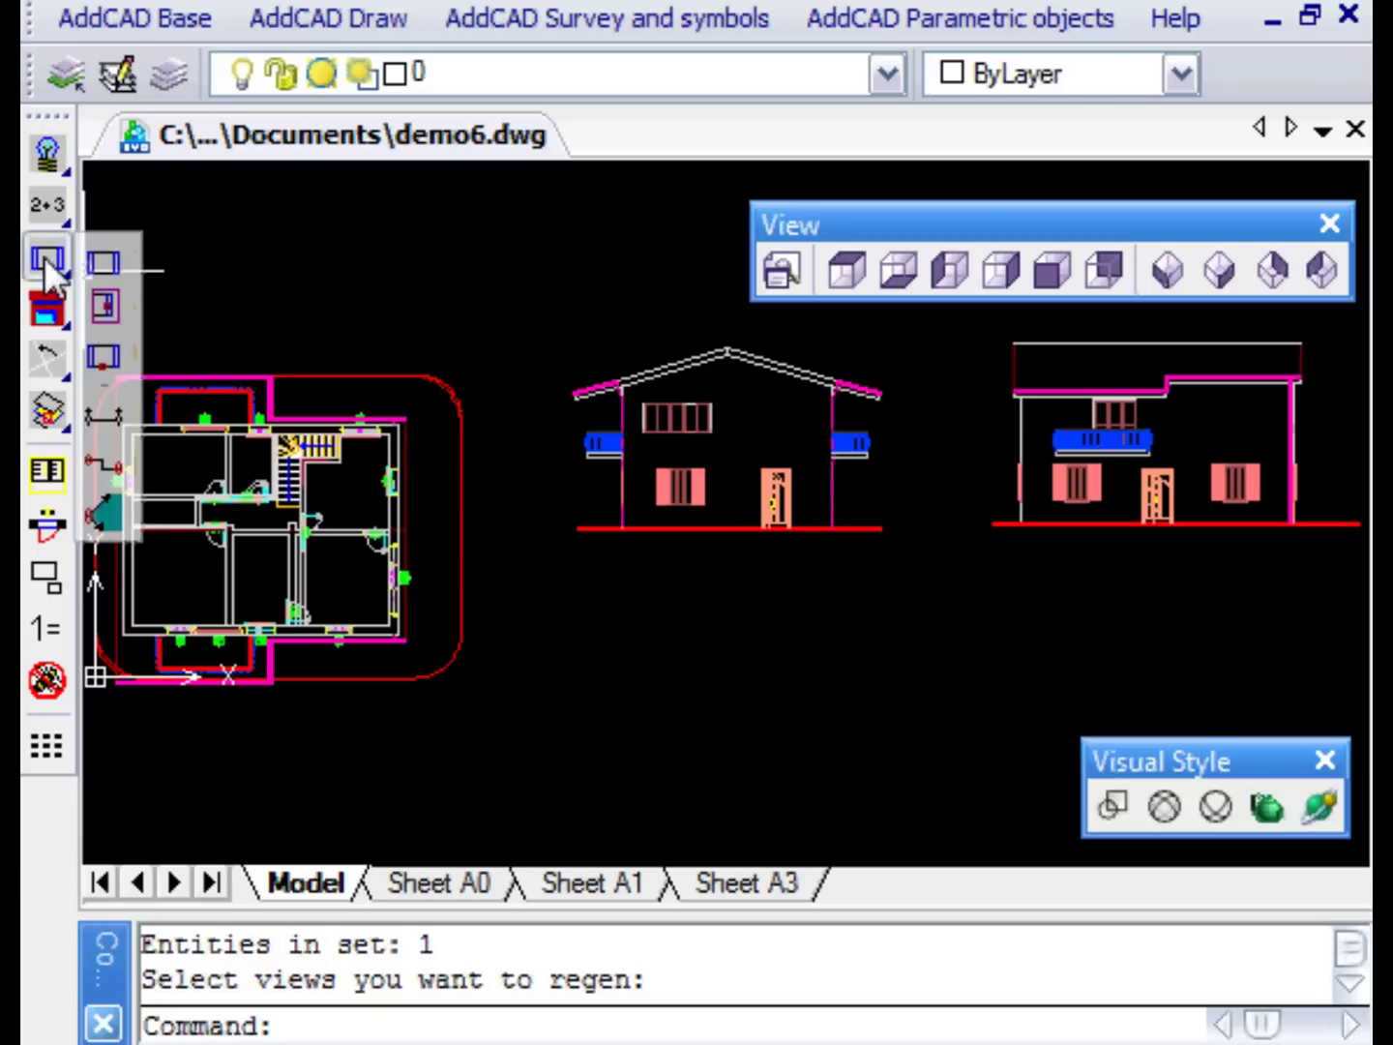
pyautogui.click(102, 415)
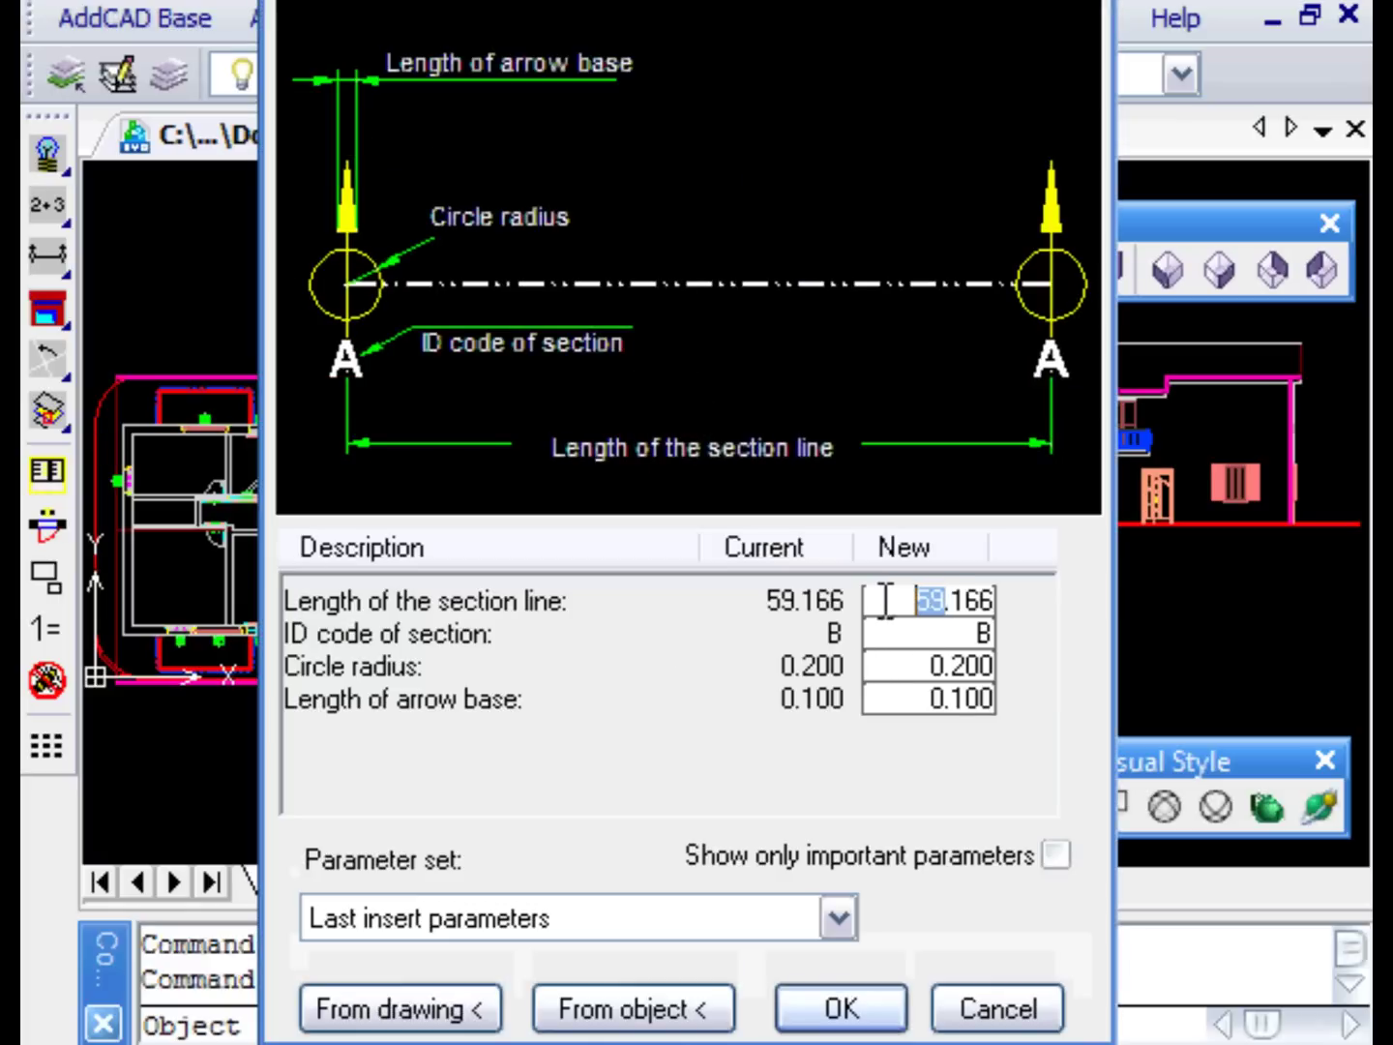
pyautogui.click(868, 996)
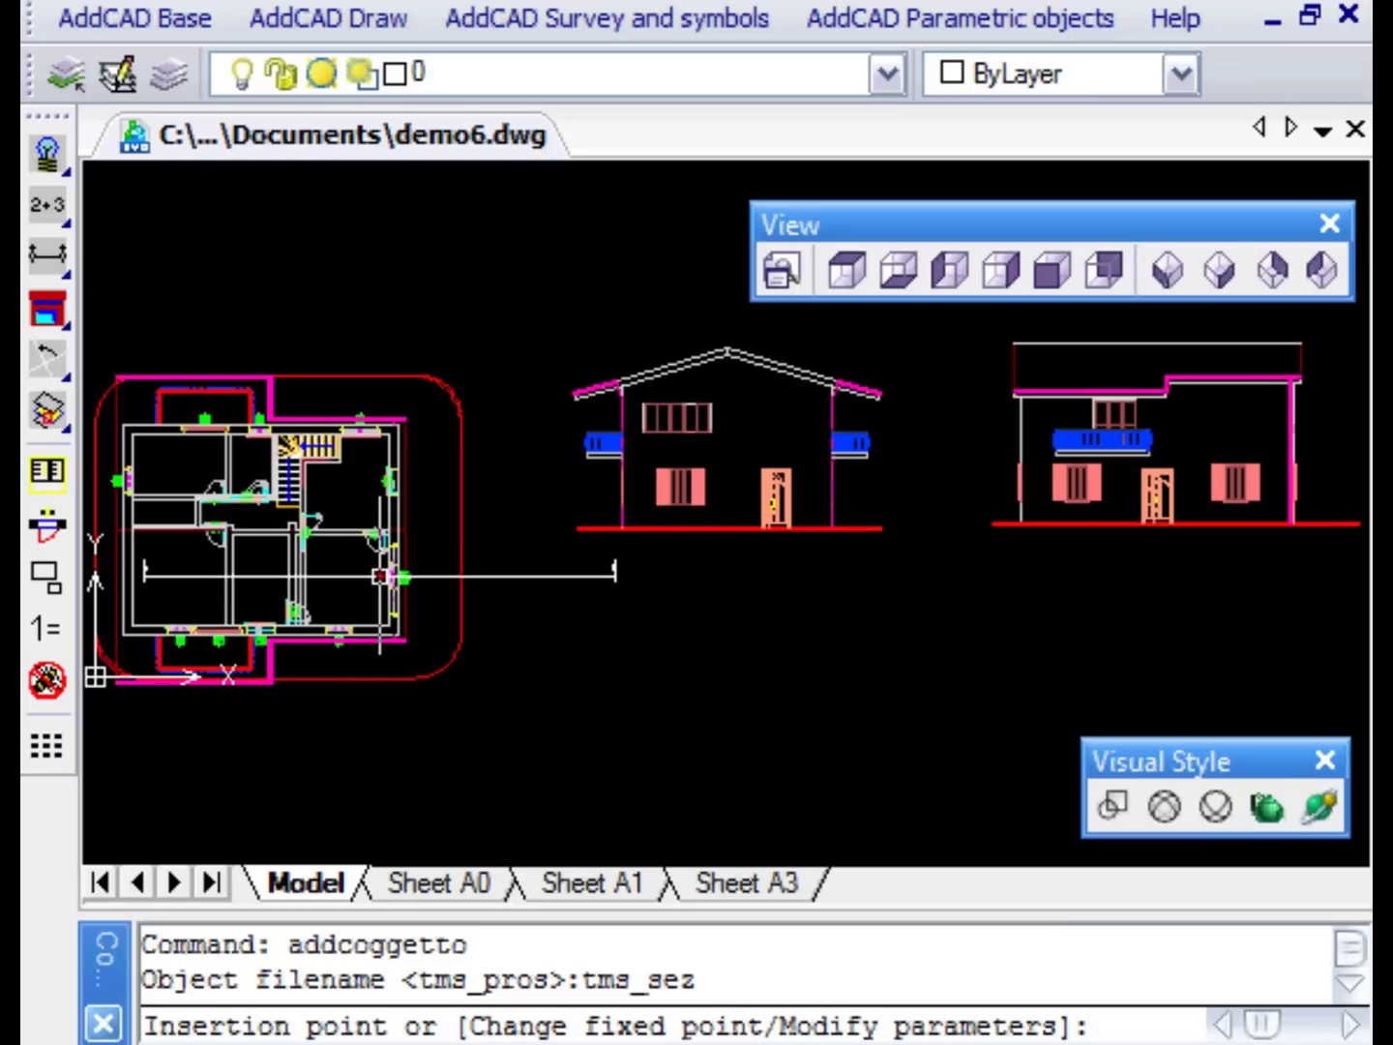
pyautogui.click(378, 569)
pyautogui.press('Return')
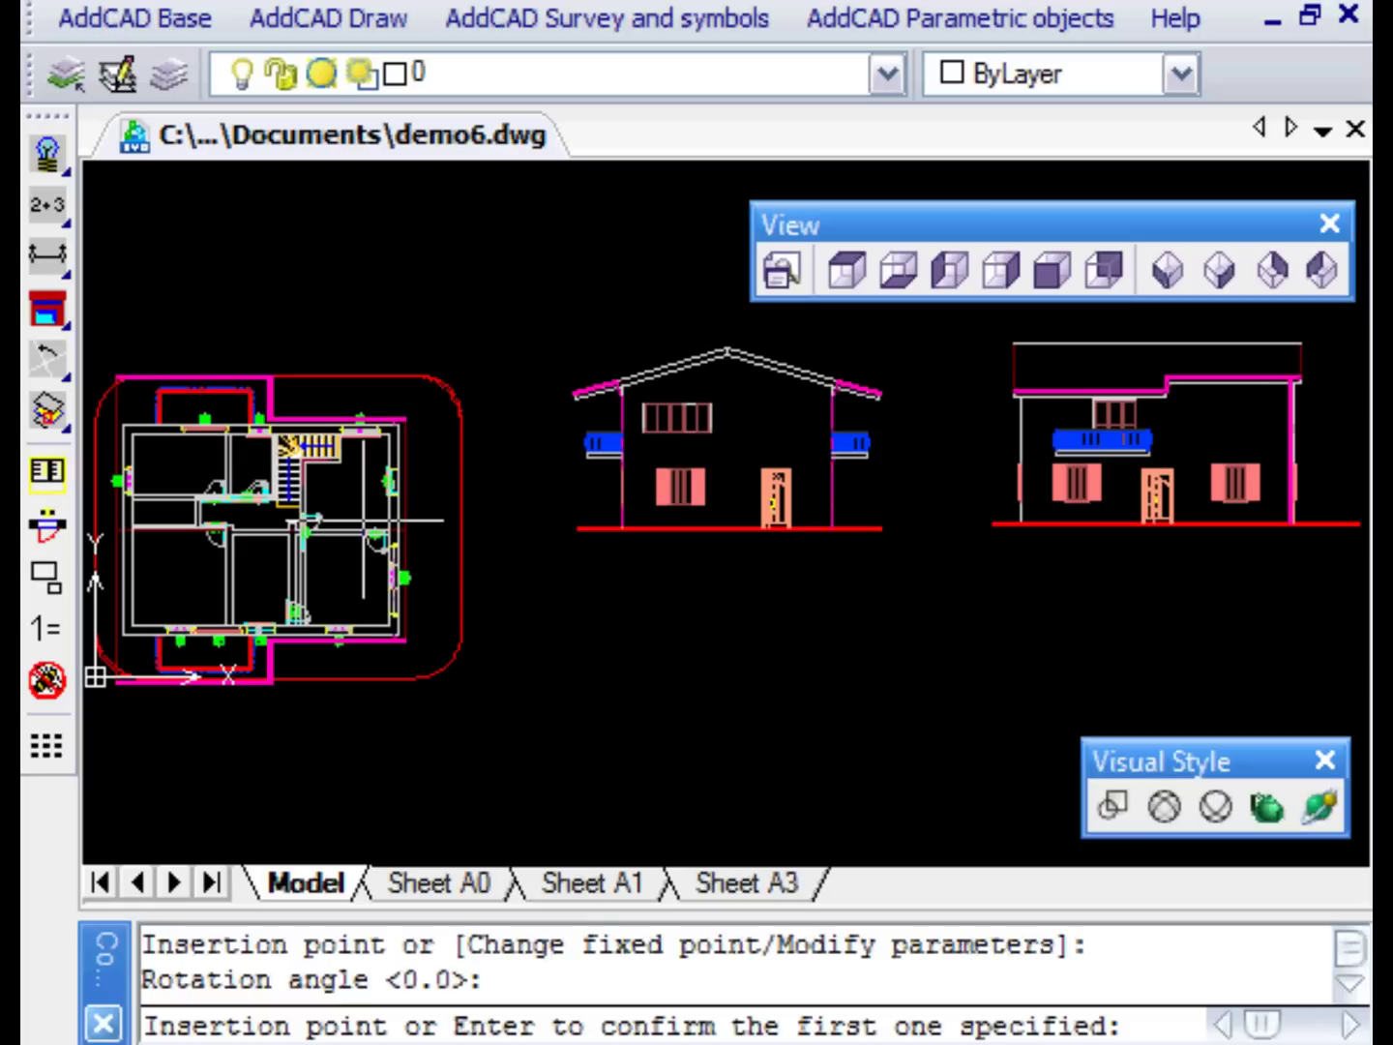
pyautogui.press('Return')
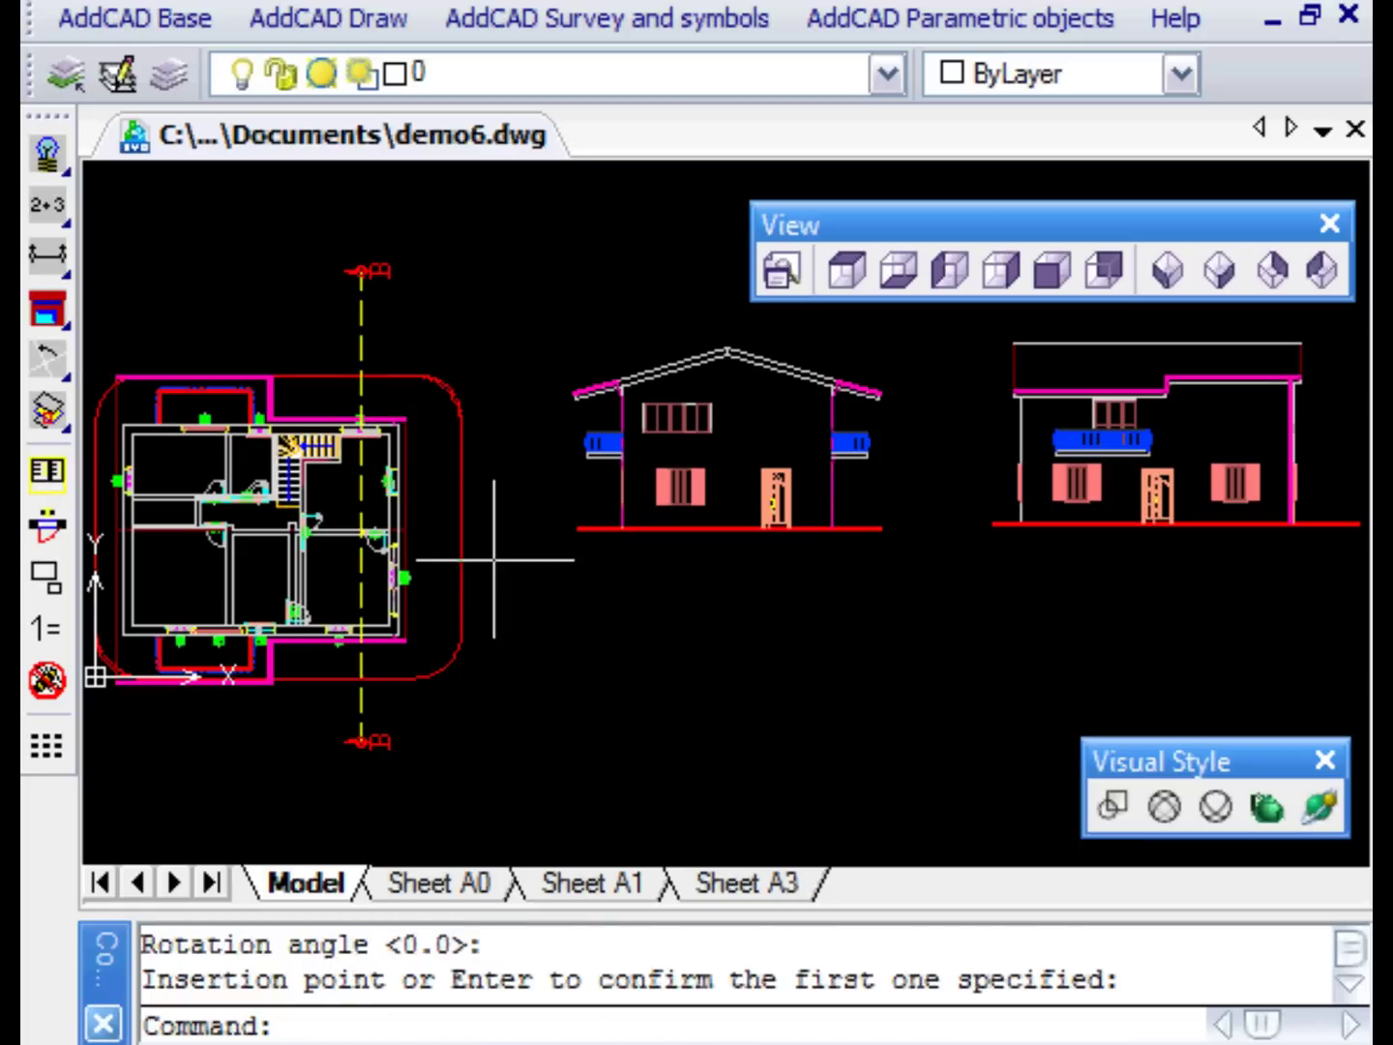
pyautogui.click(46, 259)
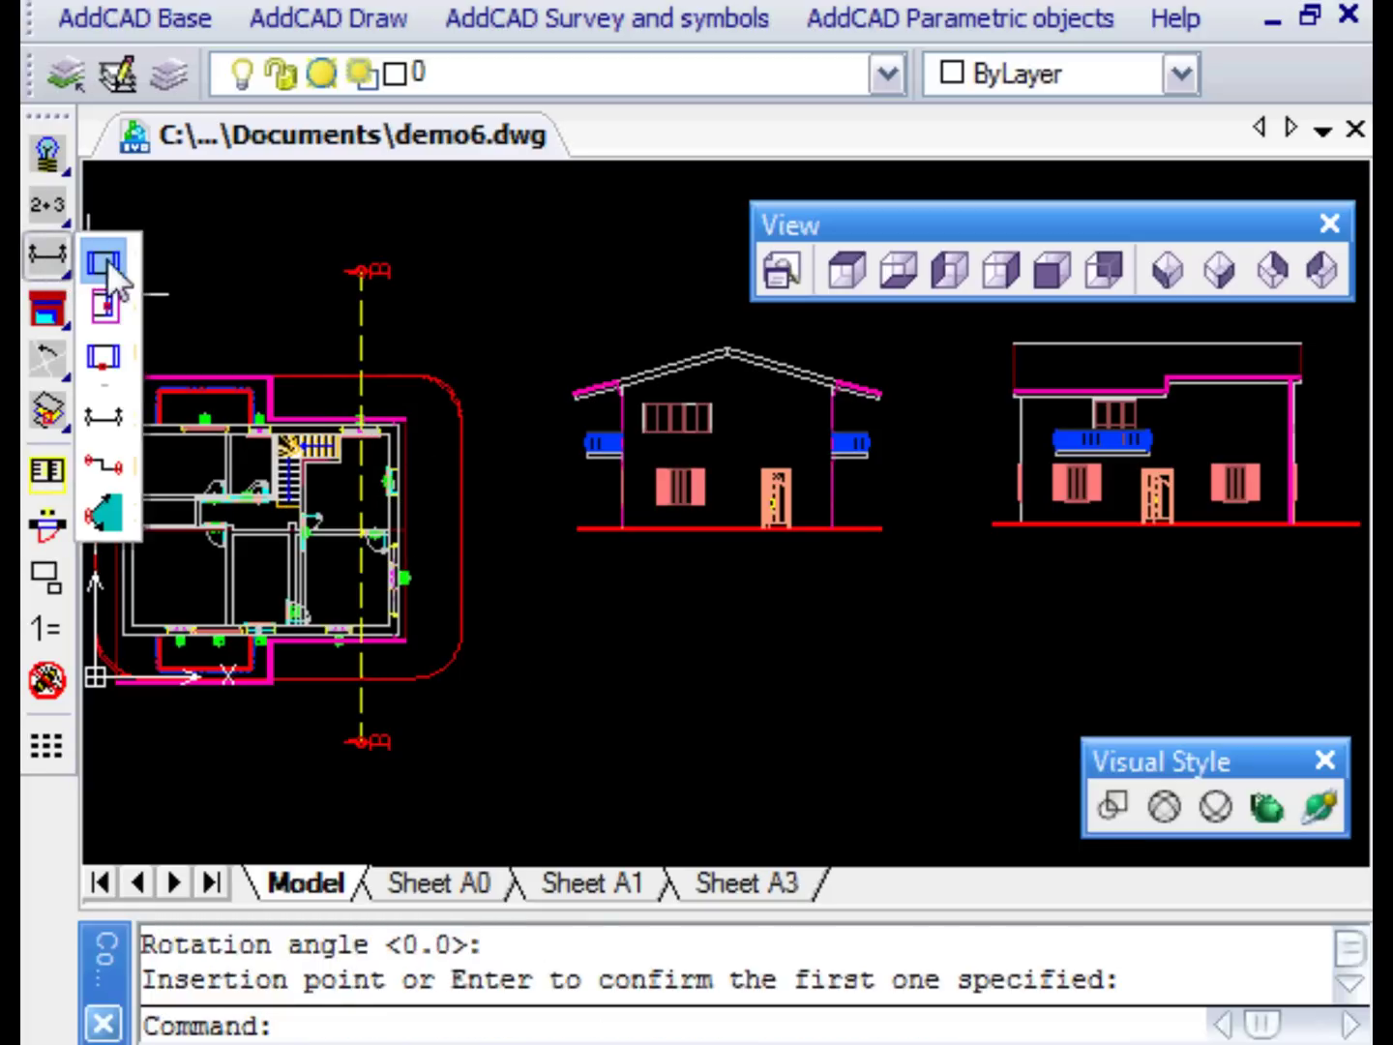
pyautogui.click(105, 261)
# Step: Generate the cross-section from yellow section line B and place it below the elevations
pyautogui.rightClick(544, 729)
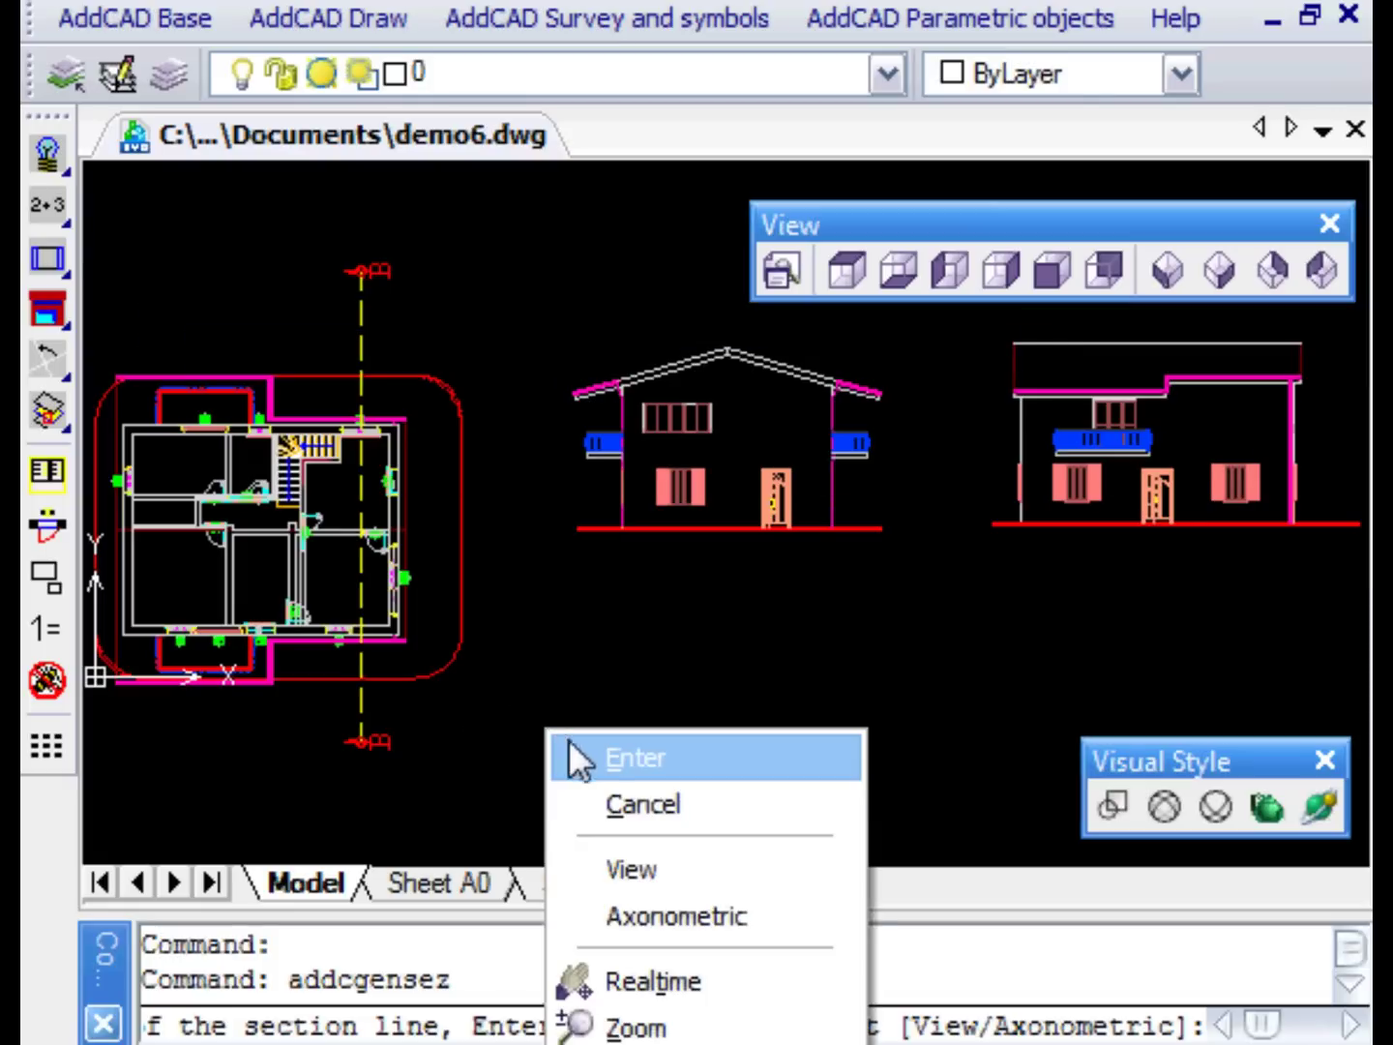
pyautogui.click(594, 758)
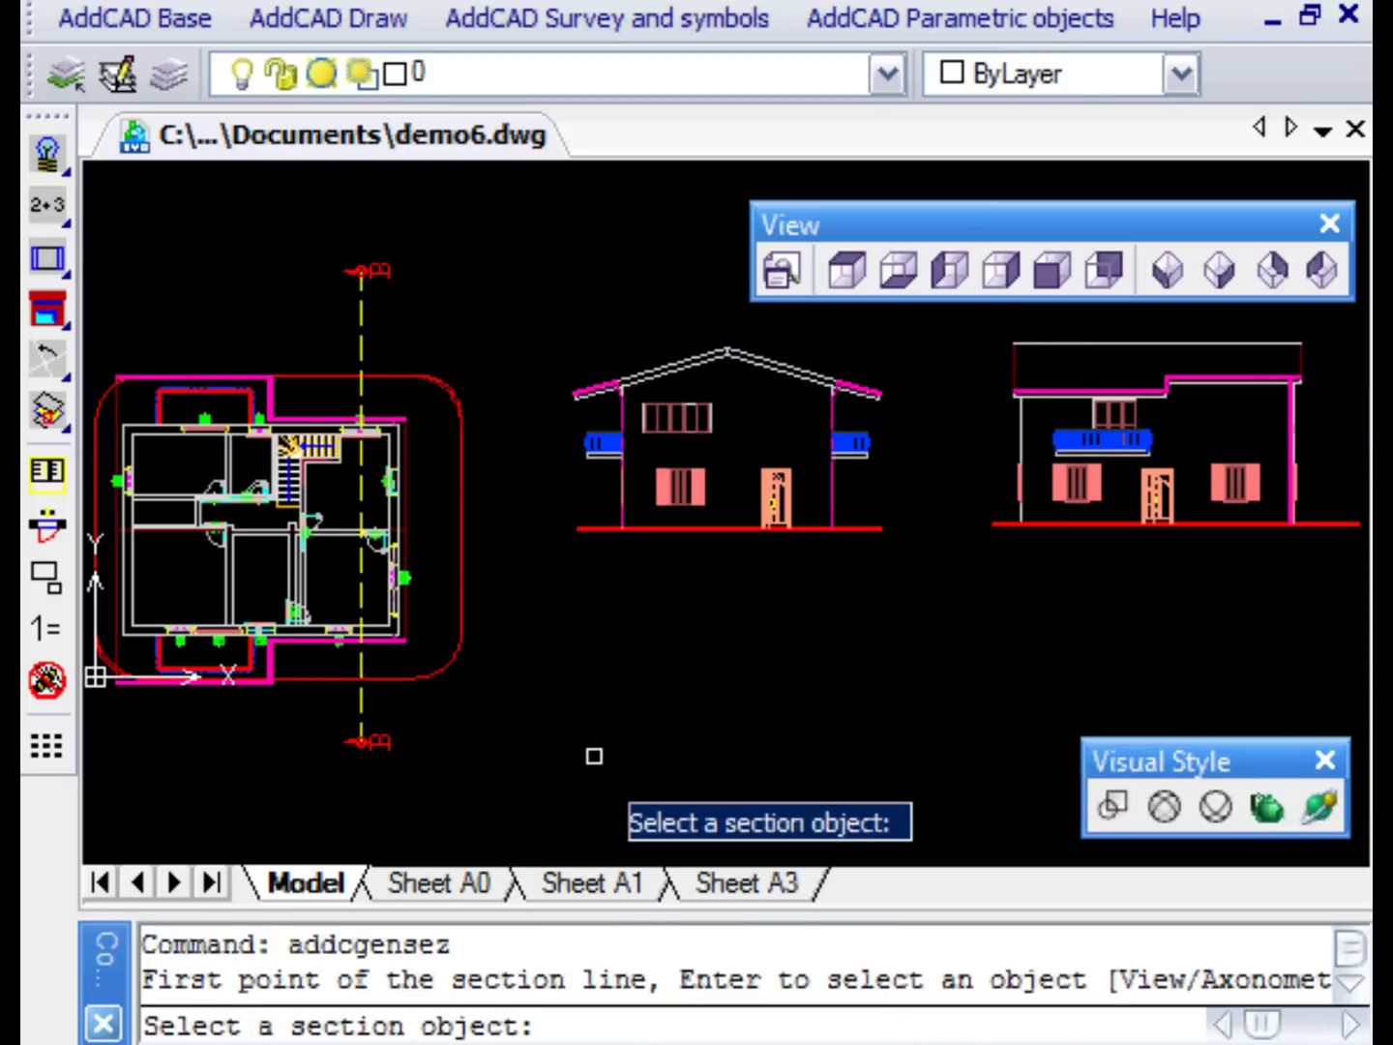
pyautogui.click(361, 701)
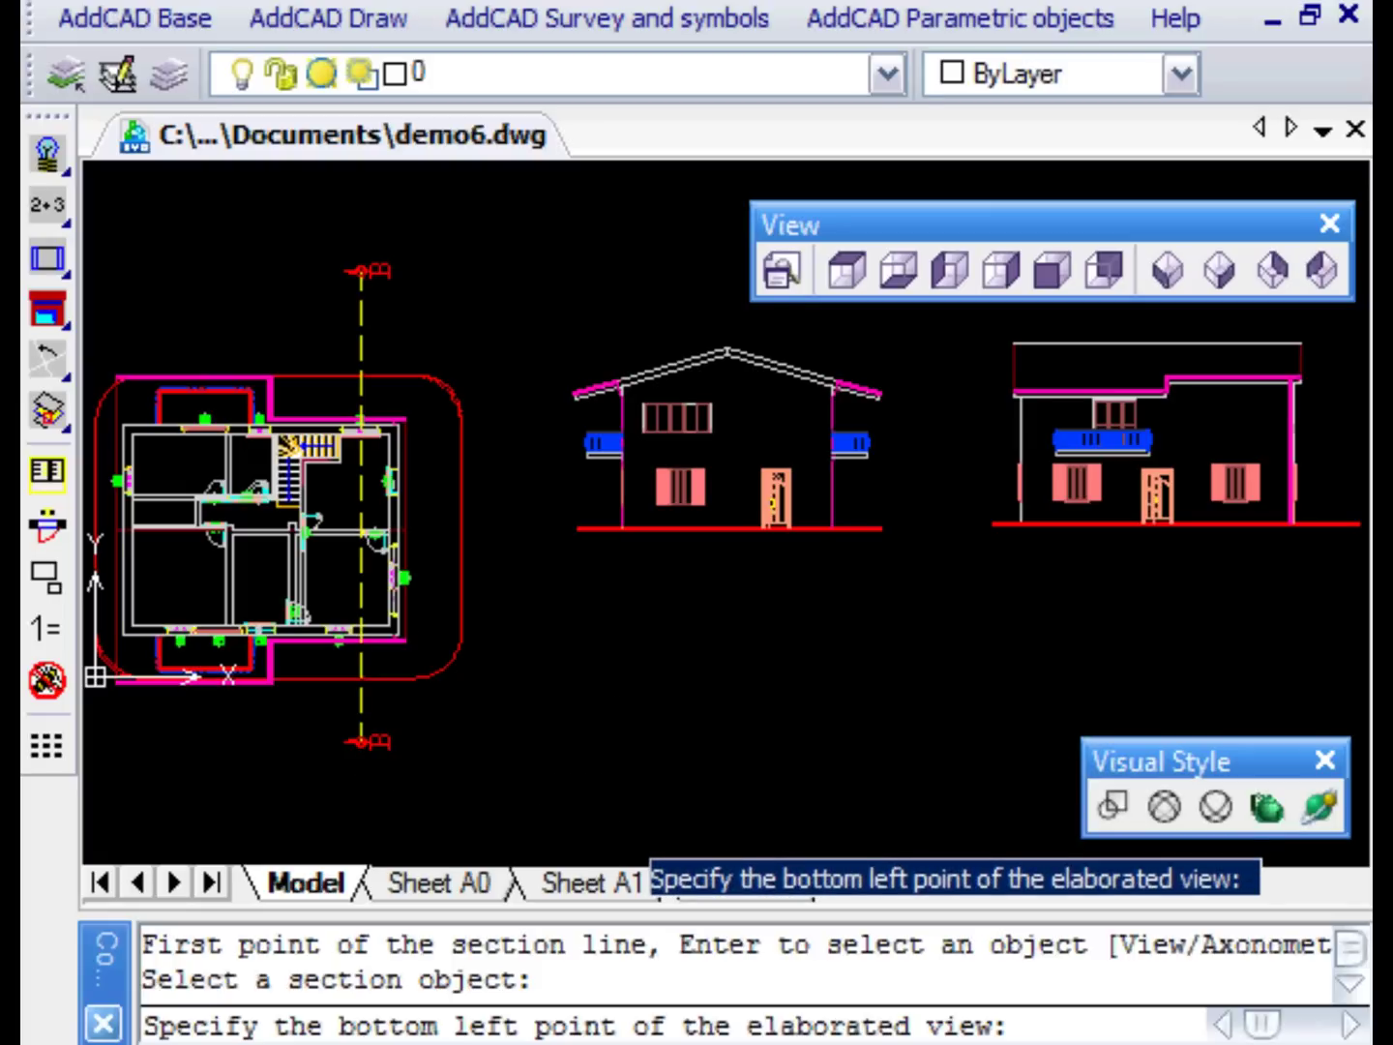
pyautogui.click(615, 811)
pyautogui.scroll(2, 814, 851)
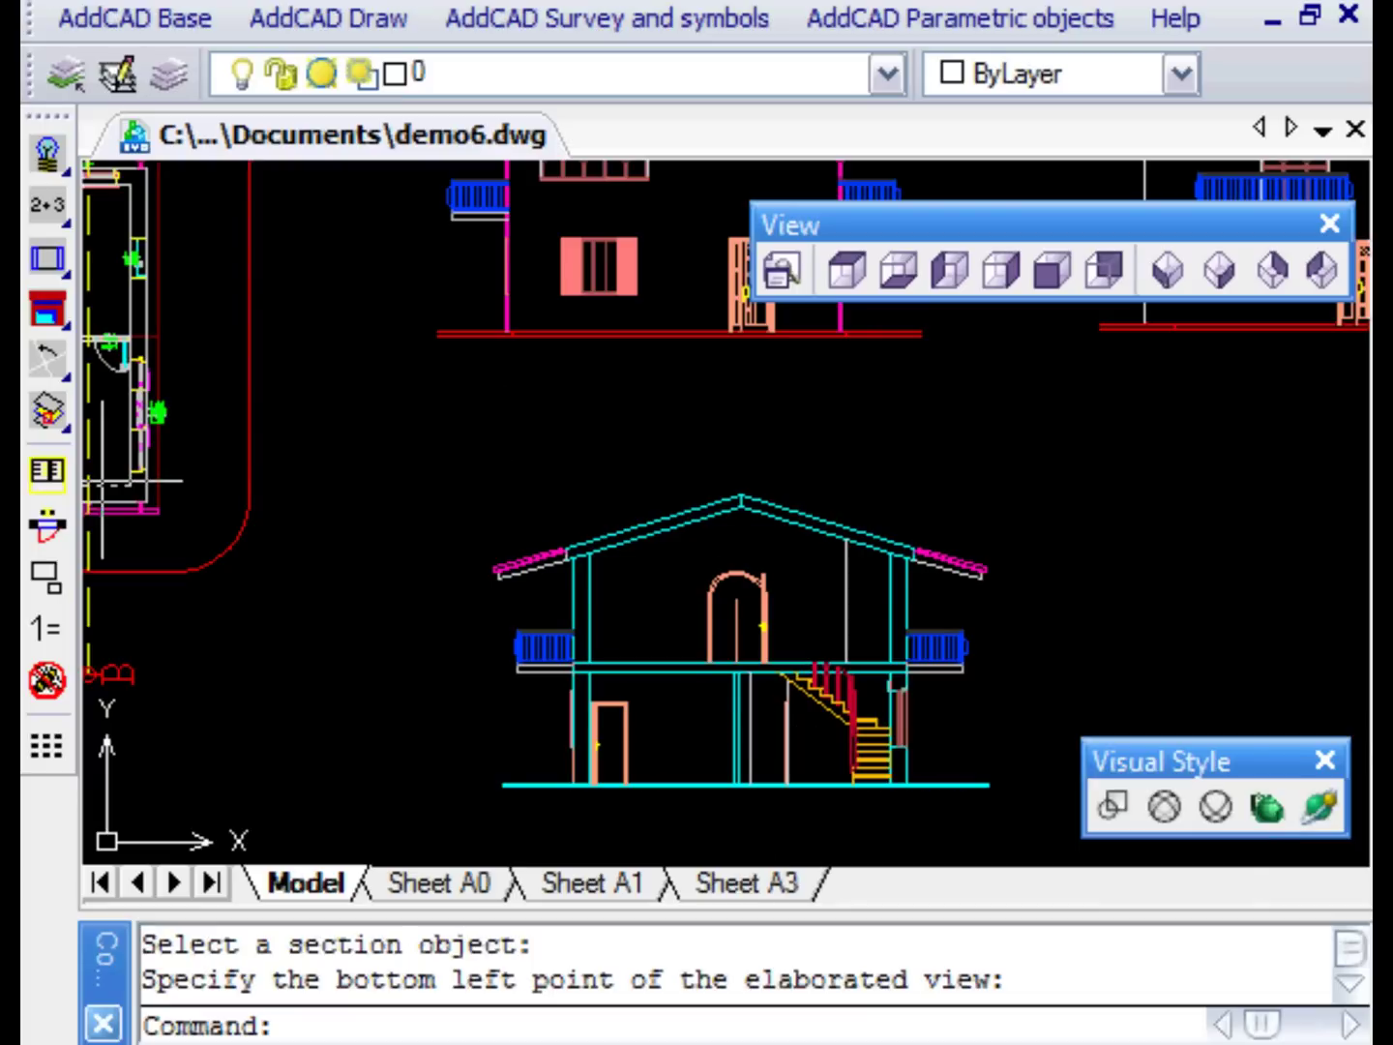
pyautogui.click(48, 477)
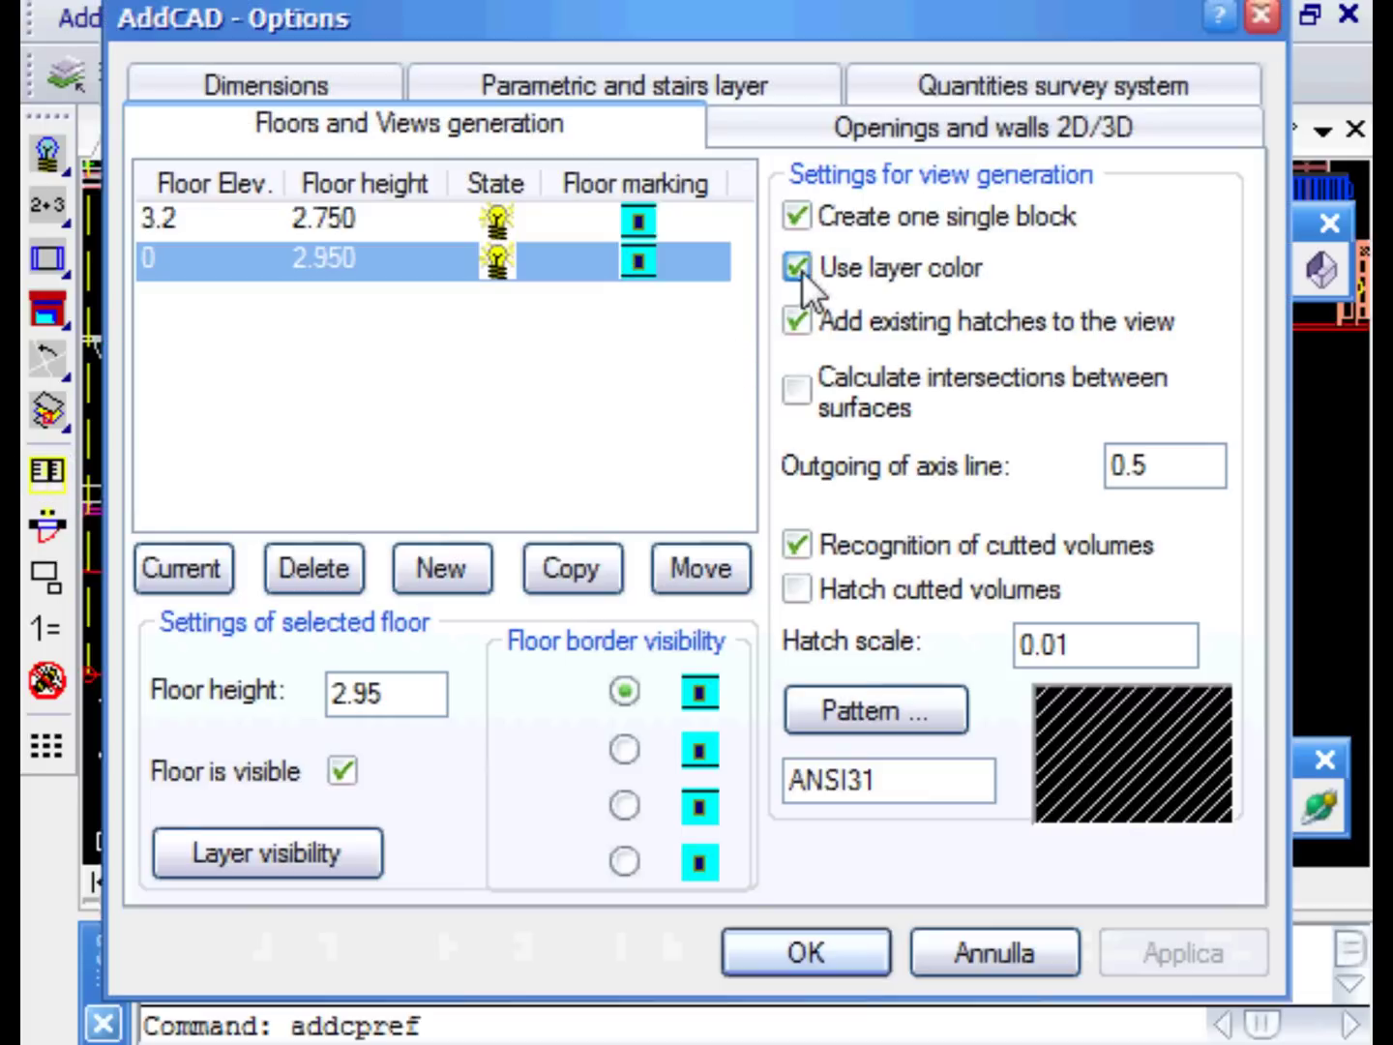
# Step: Turn off layer colours and enable hatching of cut volumes for generated views
pyautogui.click(798, 590)
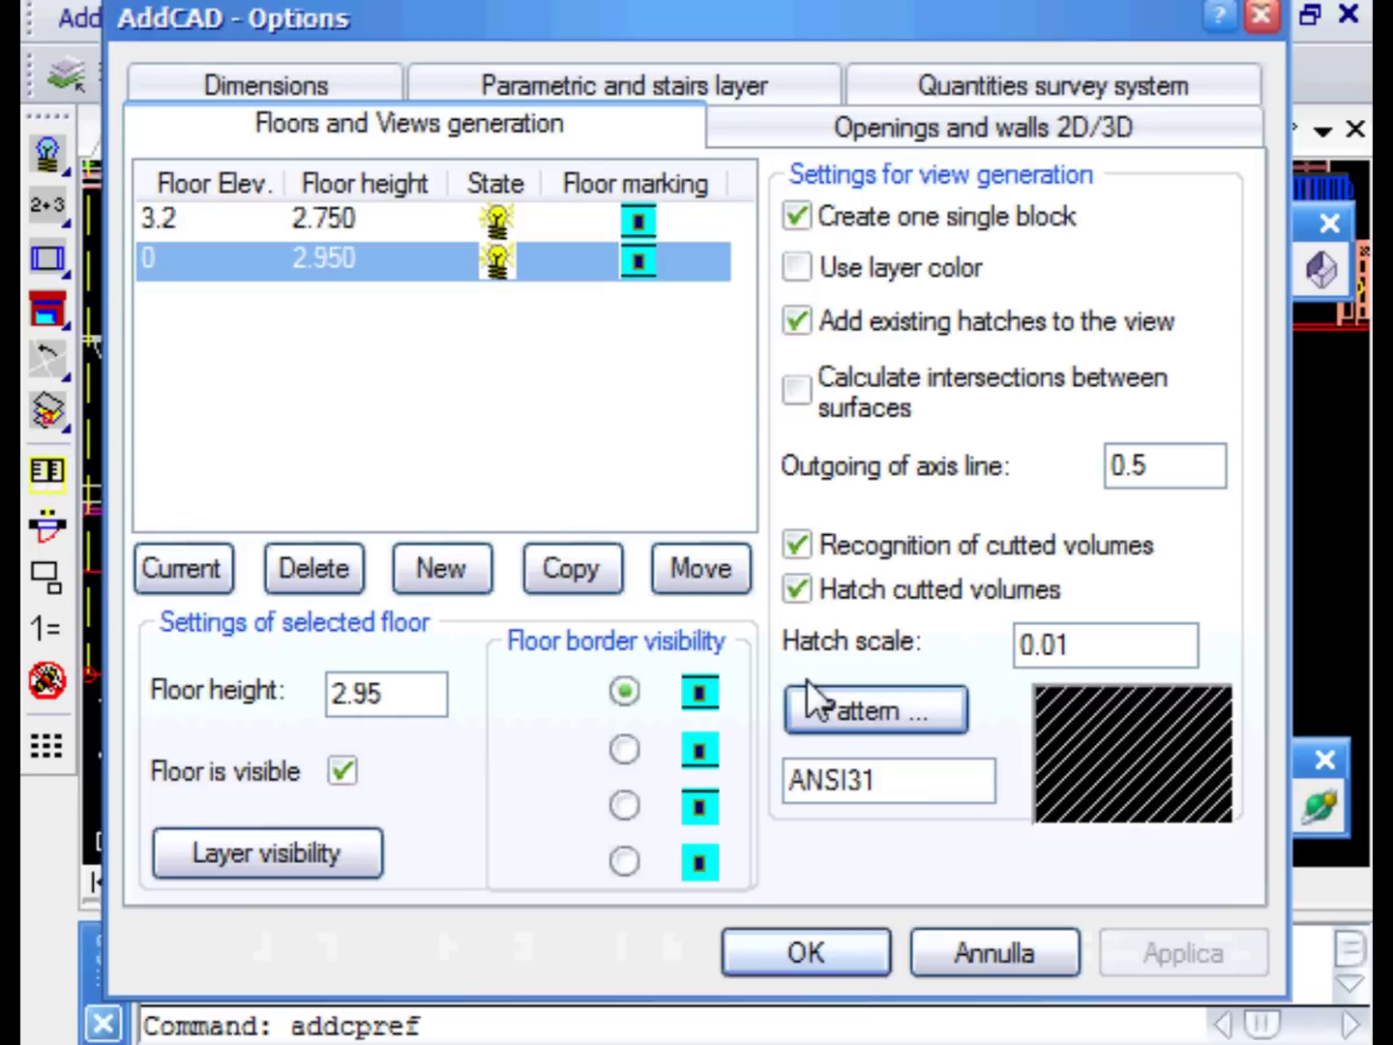
pyautogui.click(822, 946)
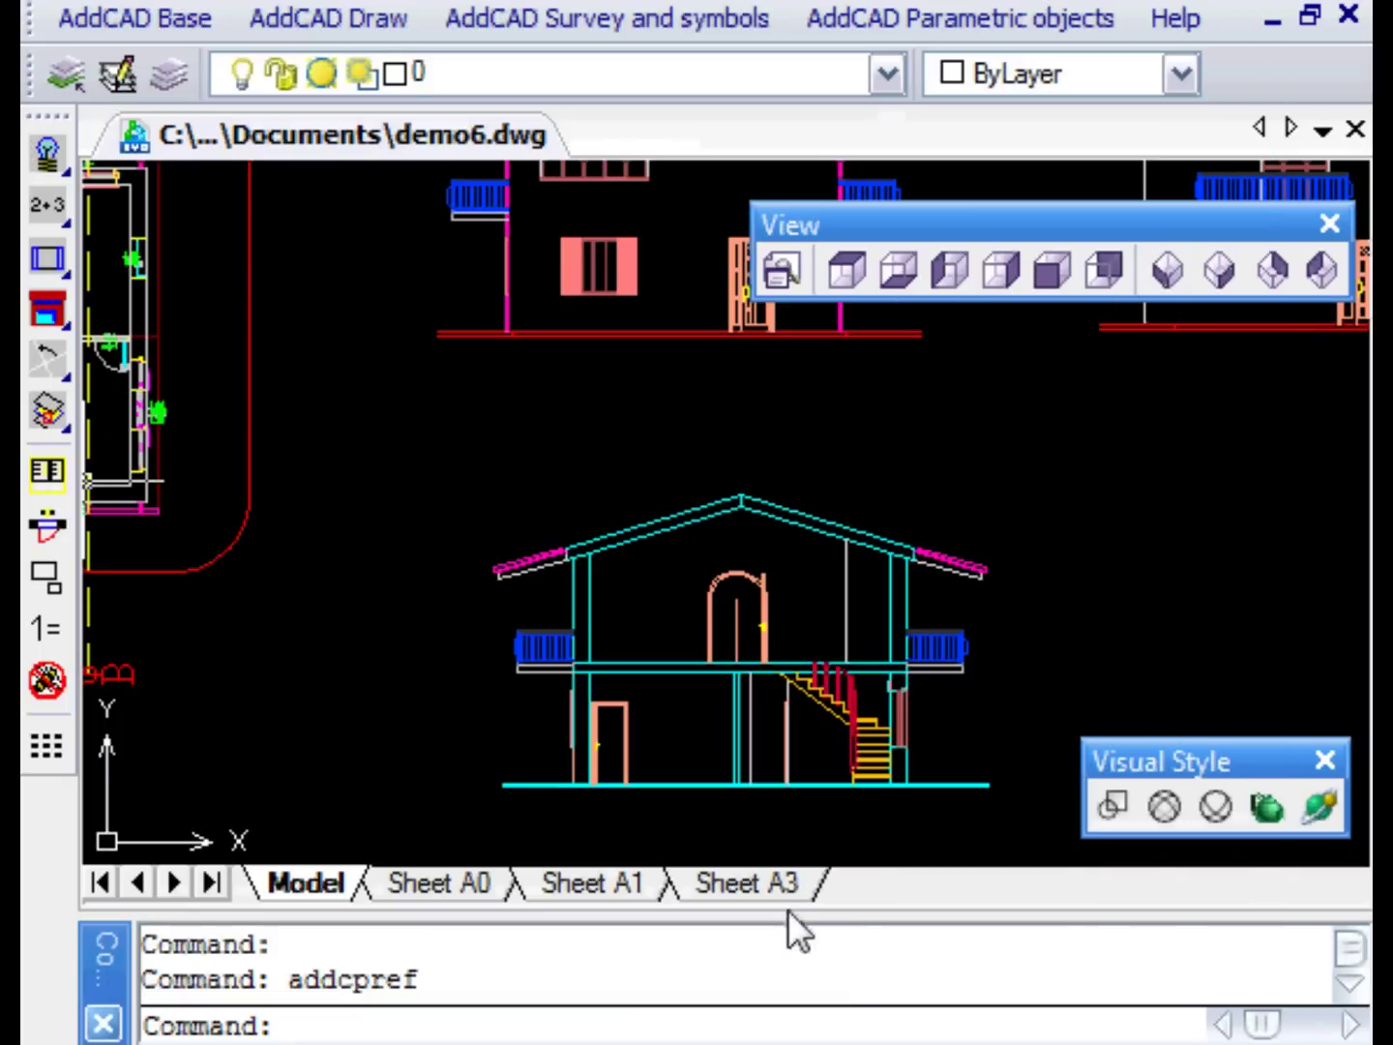
pyautogui.moveTo(46, 260); pyautogui.dragTo(107, 292)
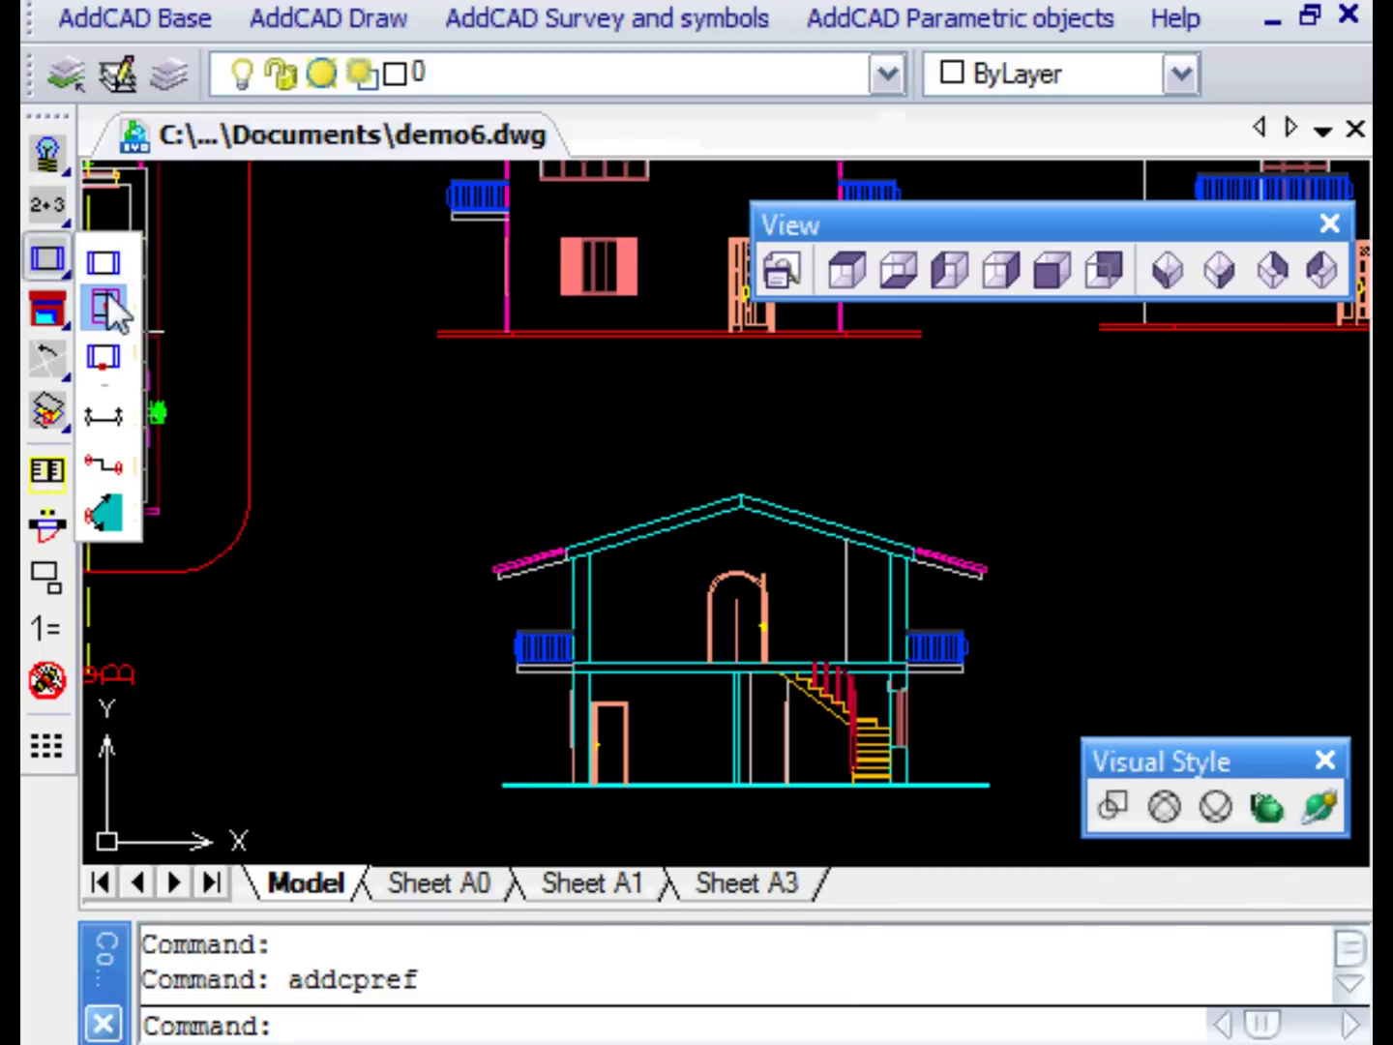
pyautogui.moveTo(119, 392); pyautogui.dragTo(119, 397)
# Step: Regenerate section B so its cut walls, slabs and roof appear hatched
pyautogui.click(664, 792)
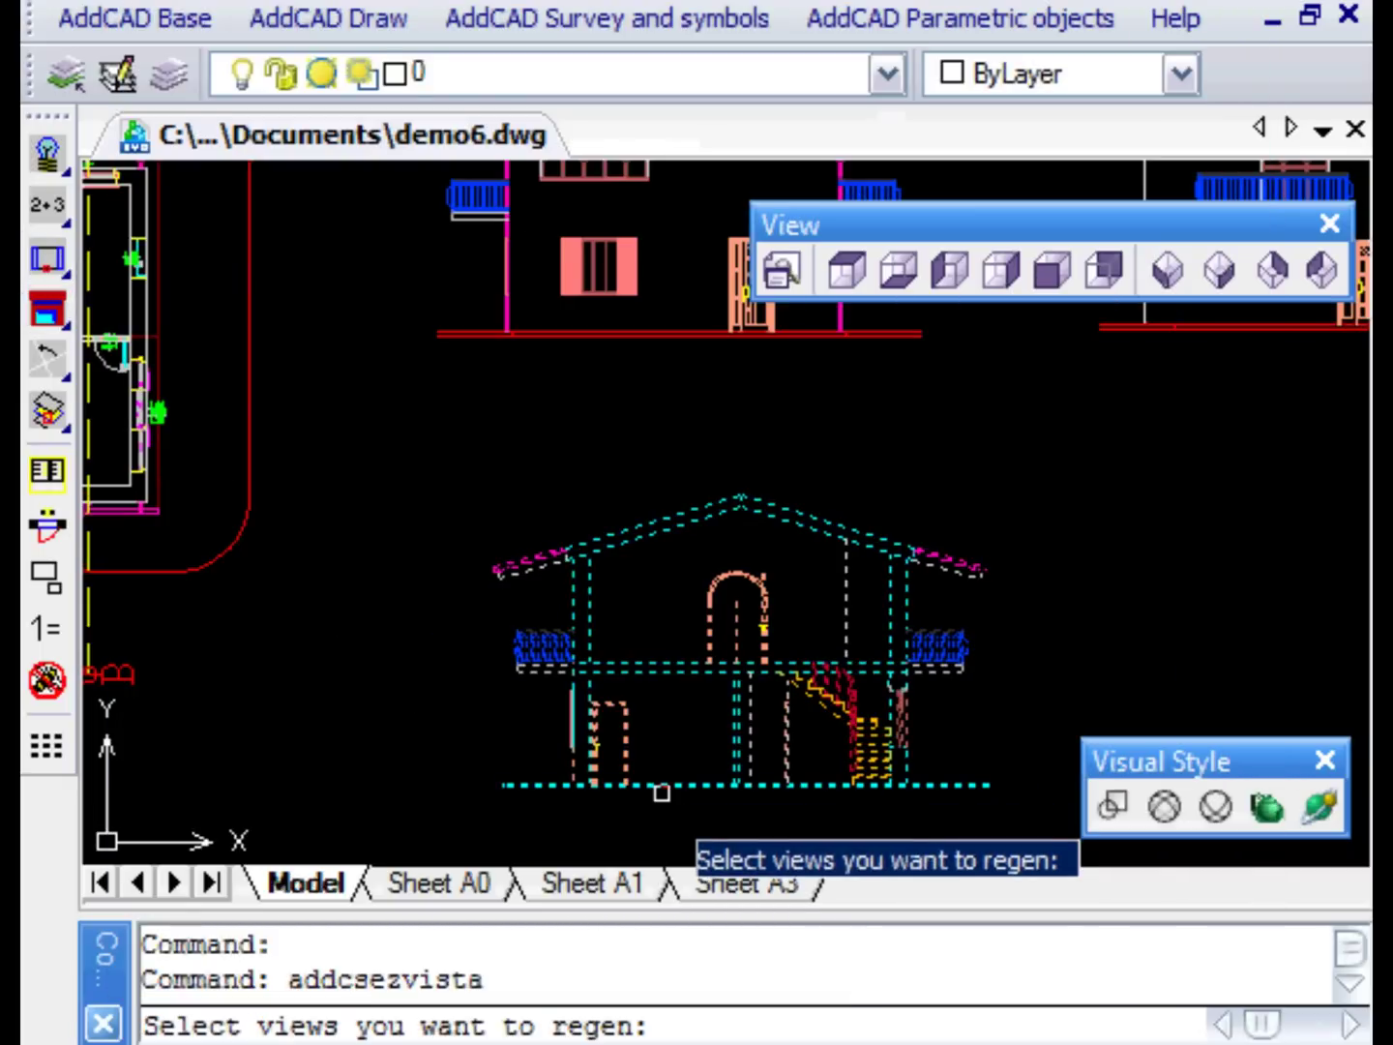
pyautogui.press('Return')
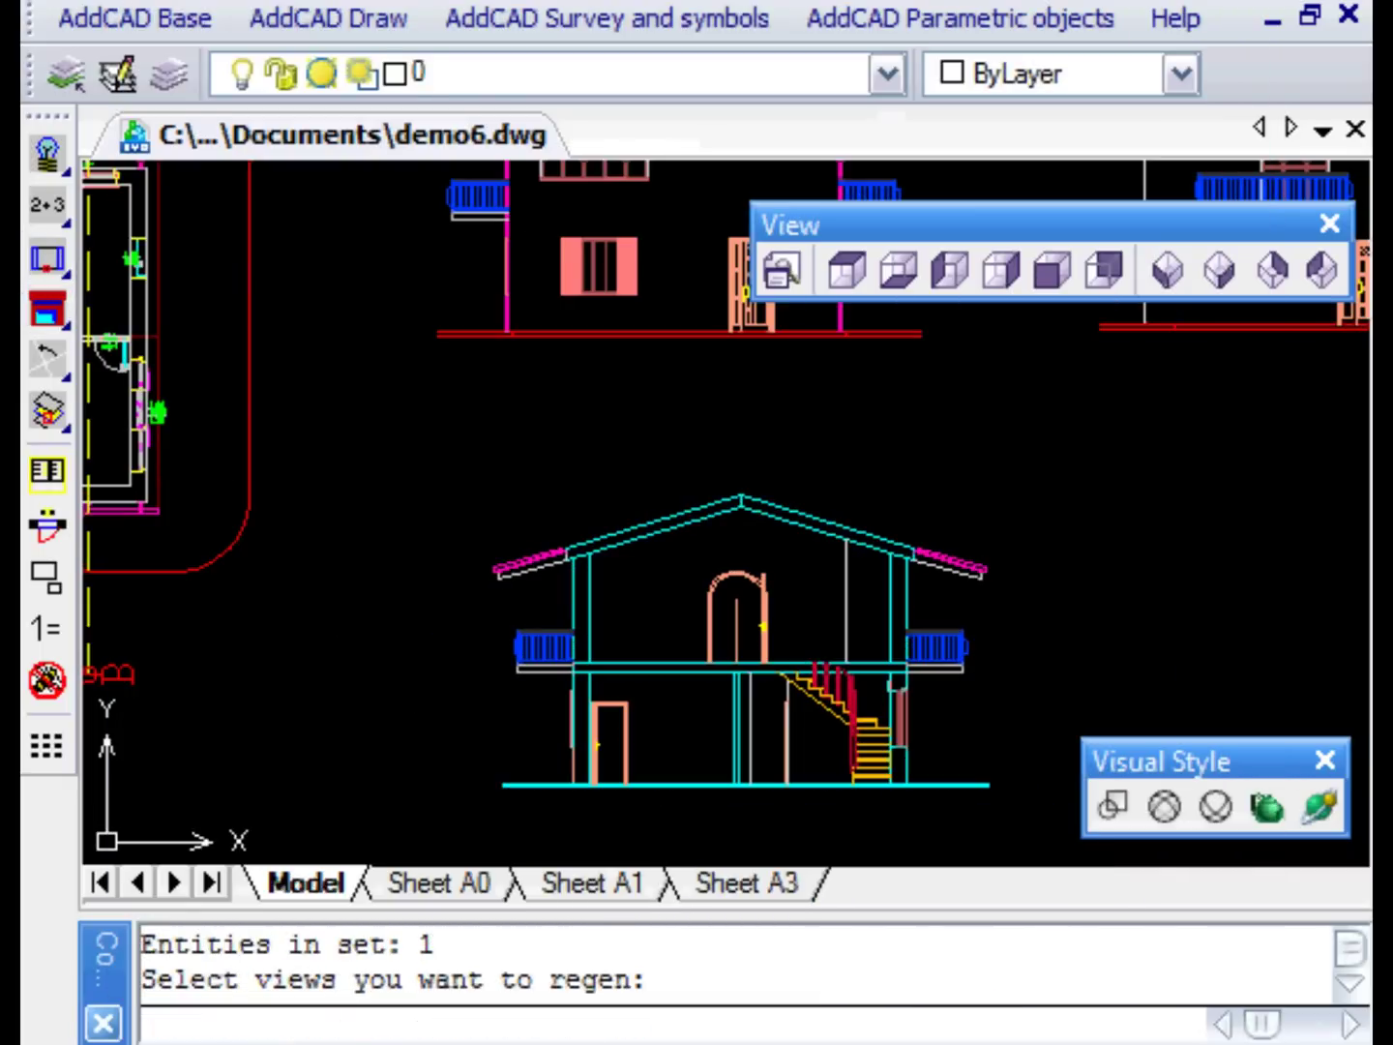
pyautogui.scroll(3, 720, 789)
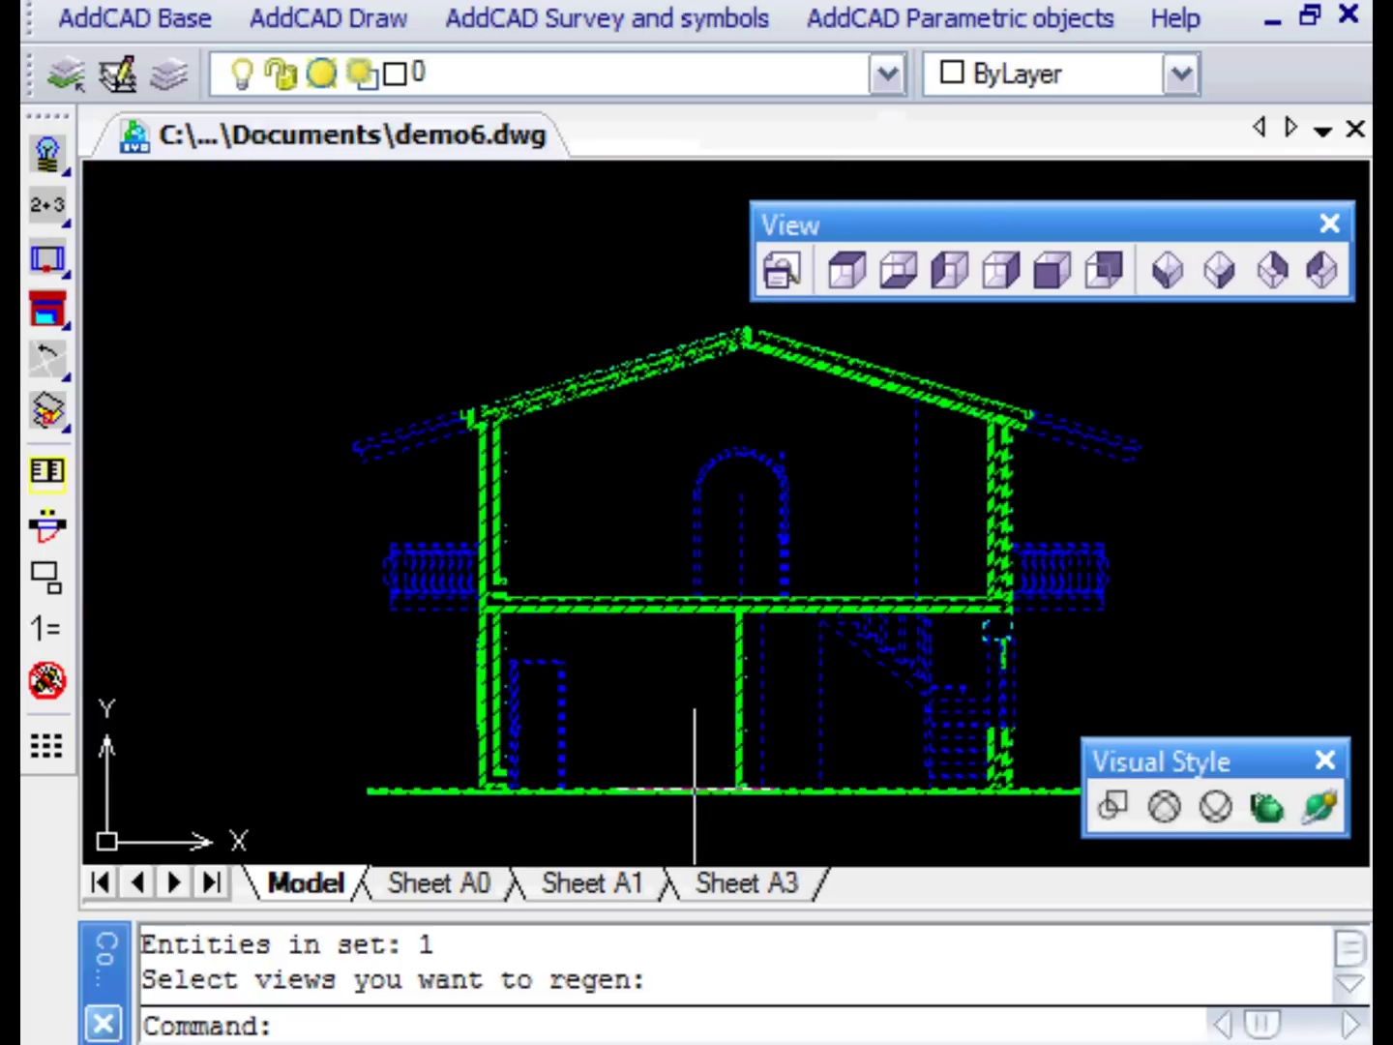
pyautogui.scroll(-3, 677, 858)
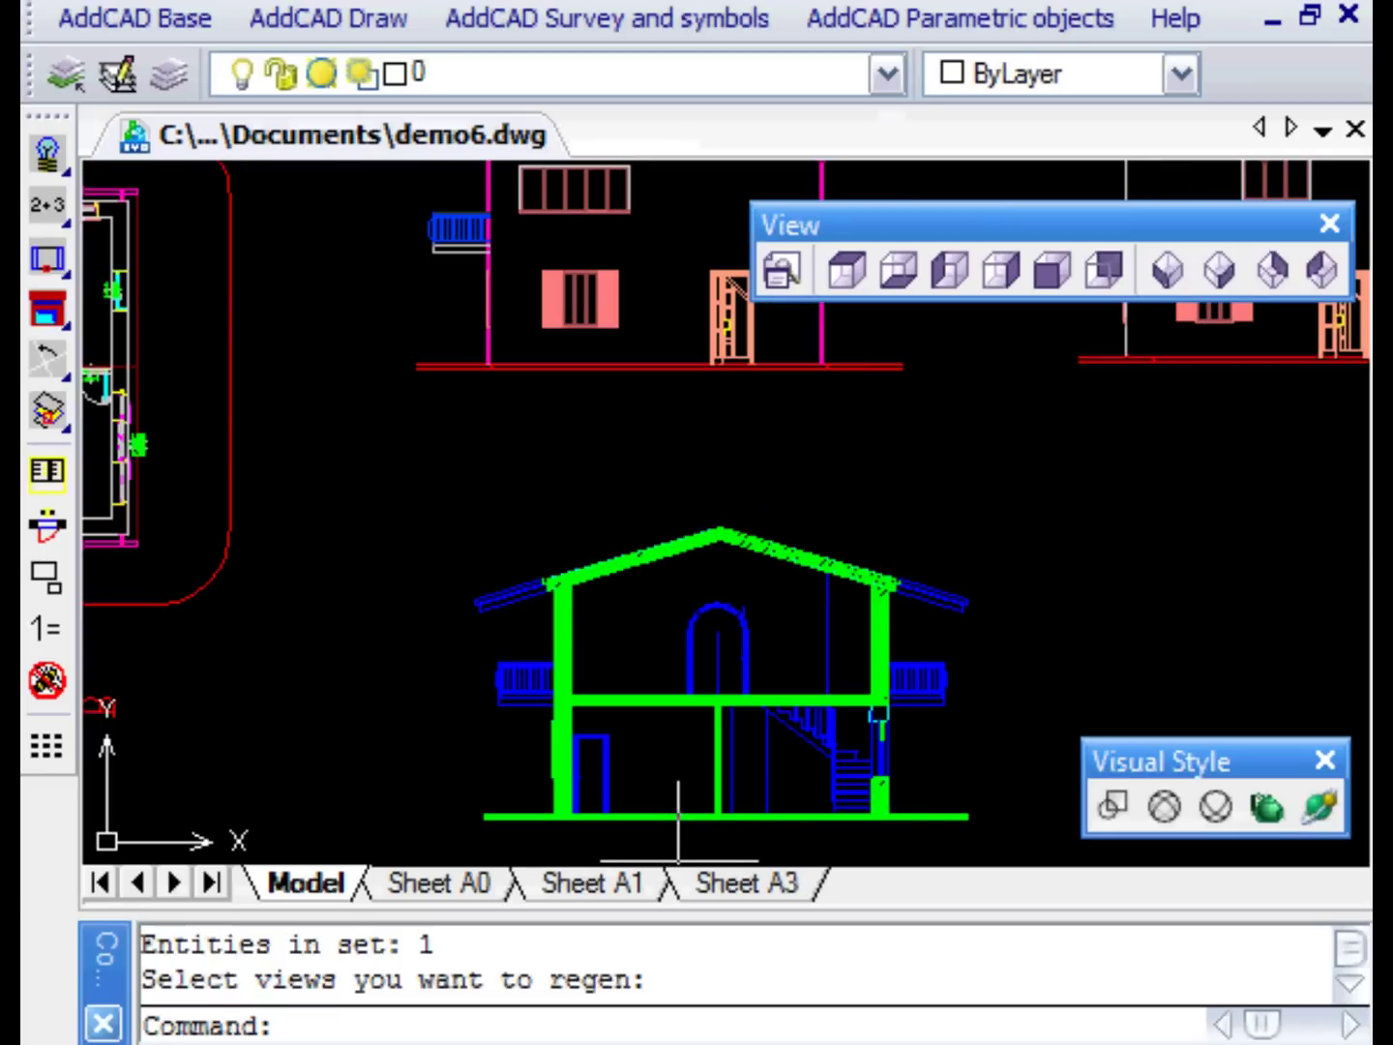
pyautogui.moveTo(687, 846)
pyautogui.mouseDown(button='middle')
pyautogui.moveTo(777, 789)
pyautogui.moveTo(829, 783)
pyautogui.mouseUp(button='middle')
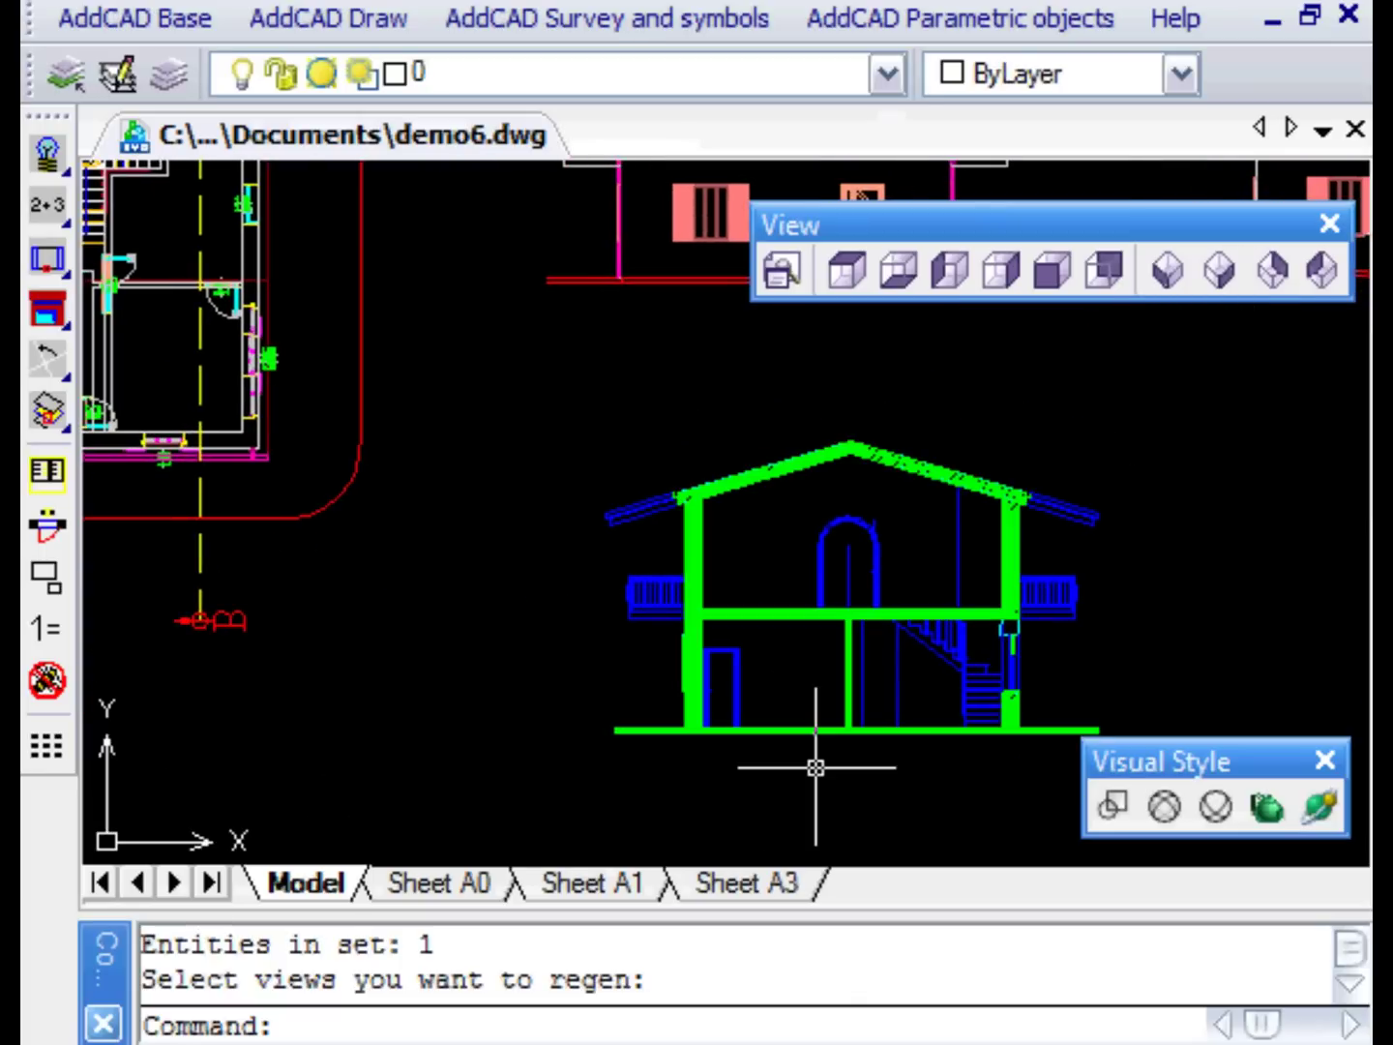
# Step: Insert a tms_sezs section plane with elevation 1 and 10° slope at the plan's lower-left corner
pyautogui.click(49, 271)
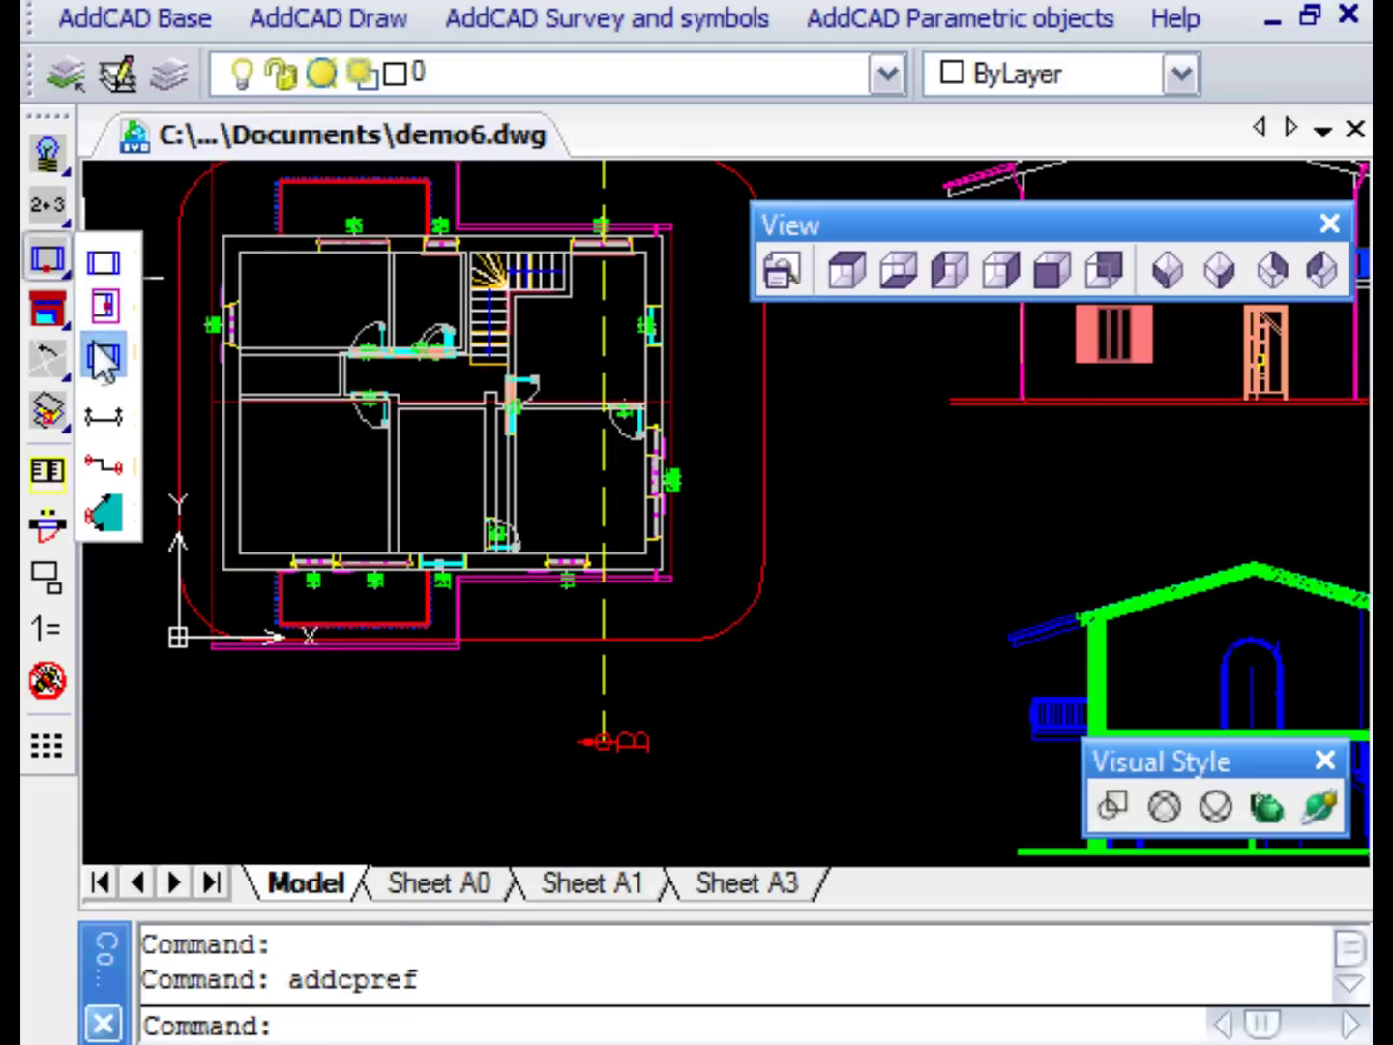
pyautogui.click(103, 507)
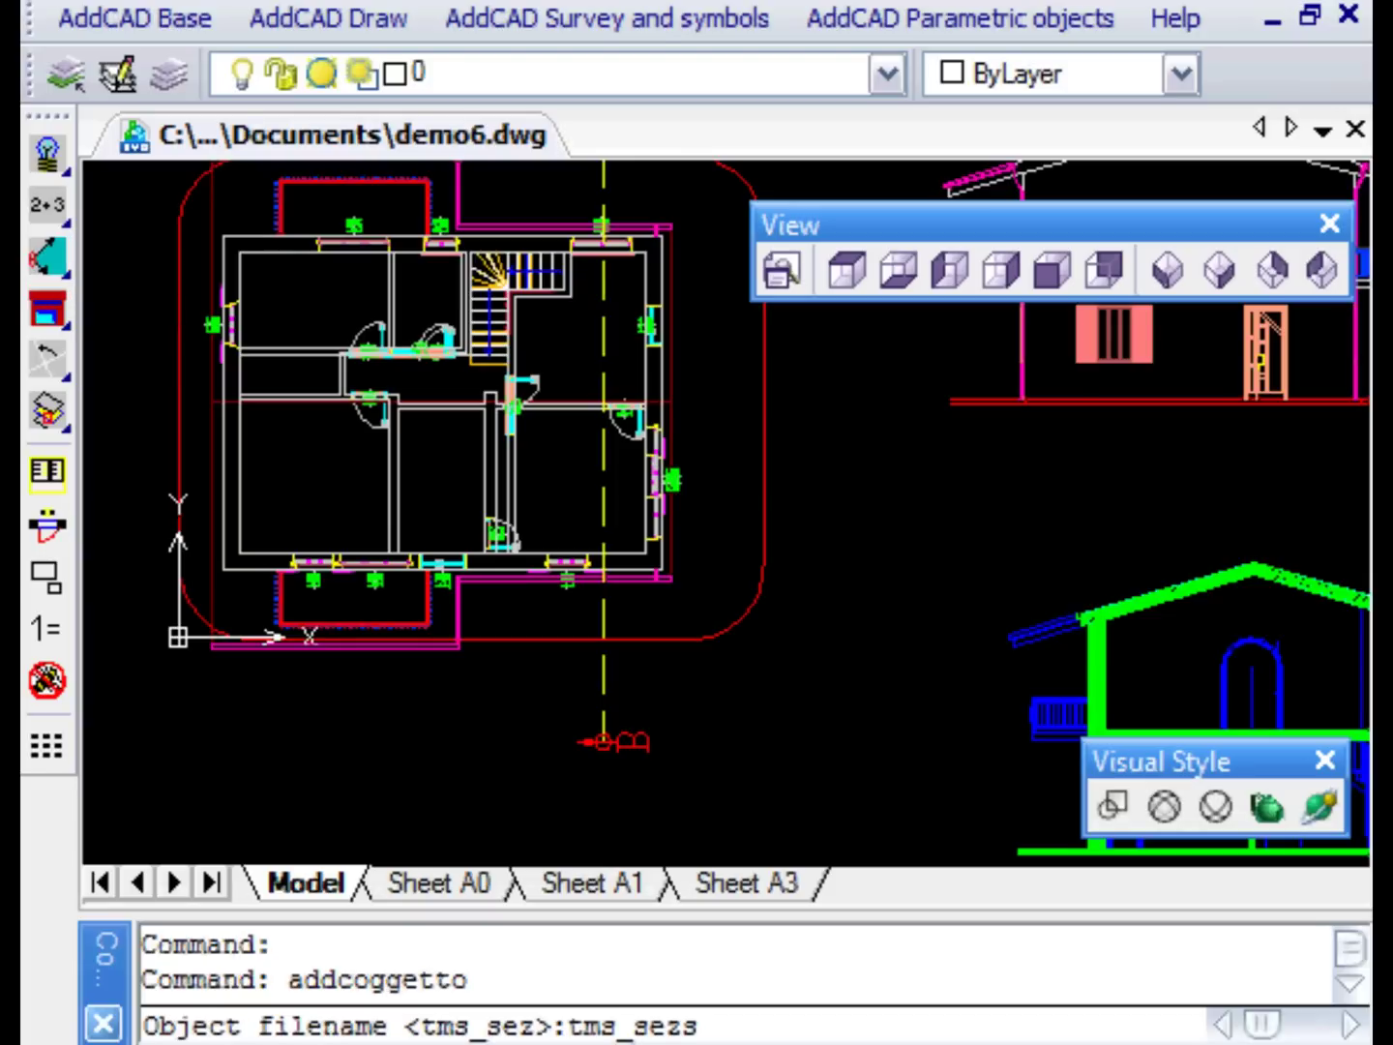
pyautogui.press('Return')
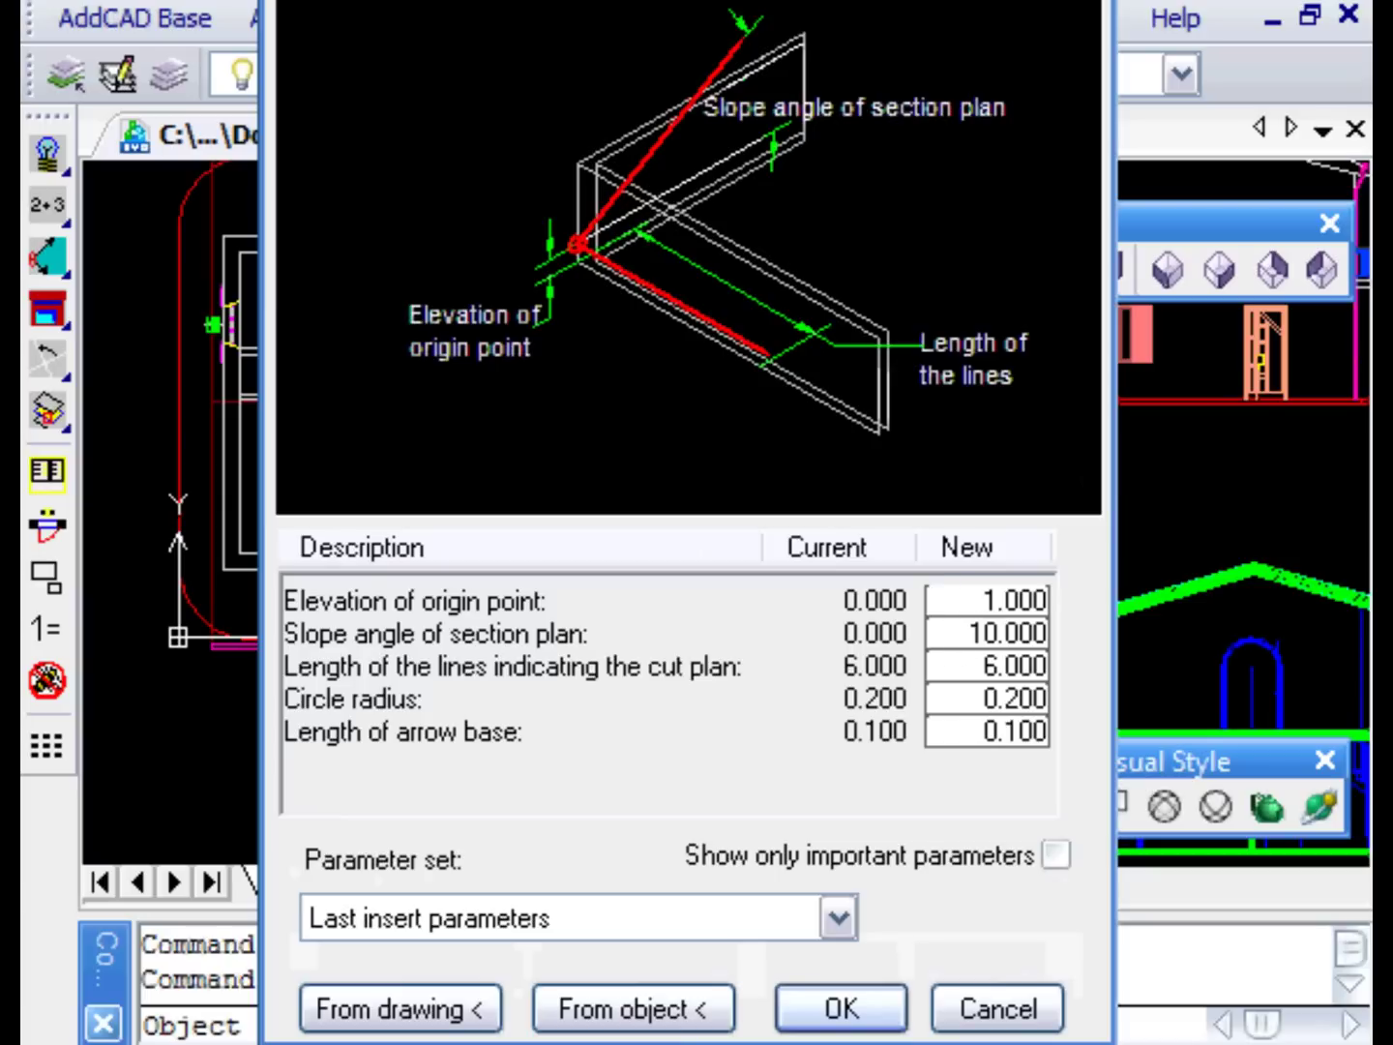
pyautogui.click(866, 1011)
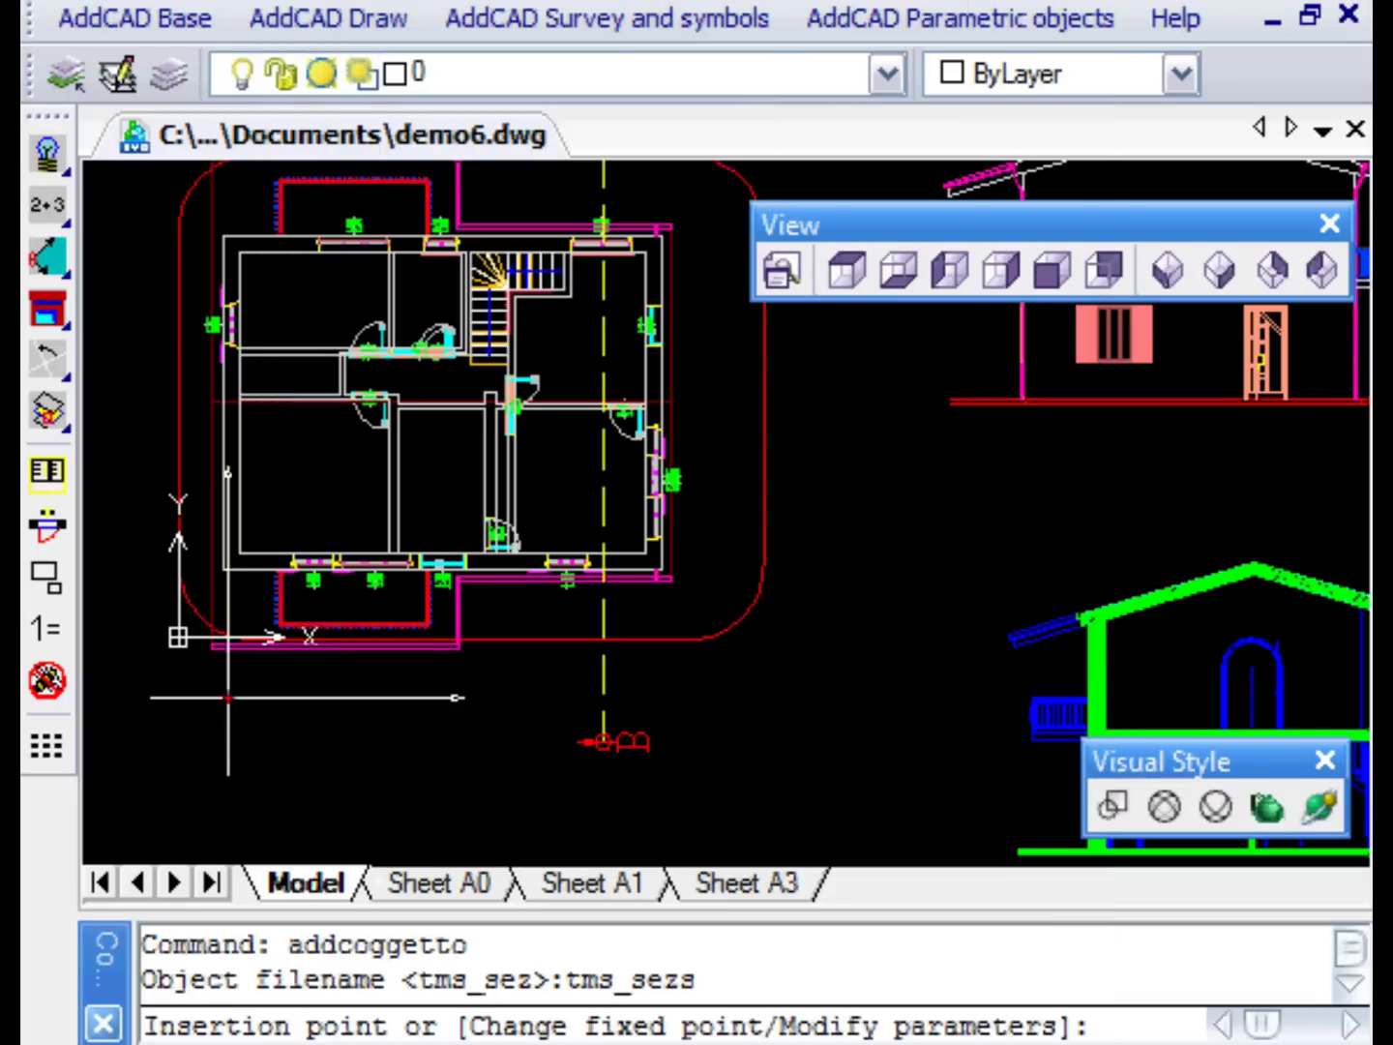
pyautogui.scroll(2, 212, 690)
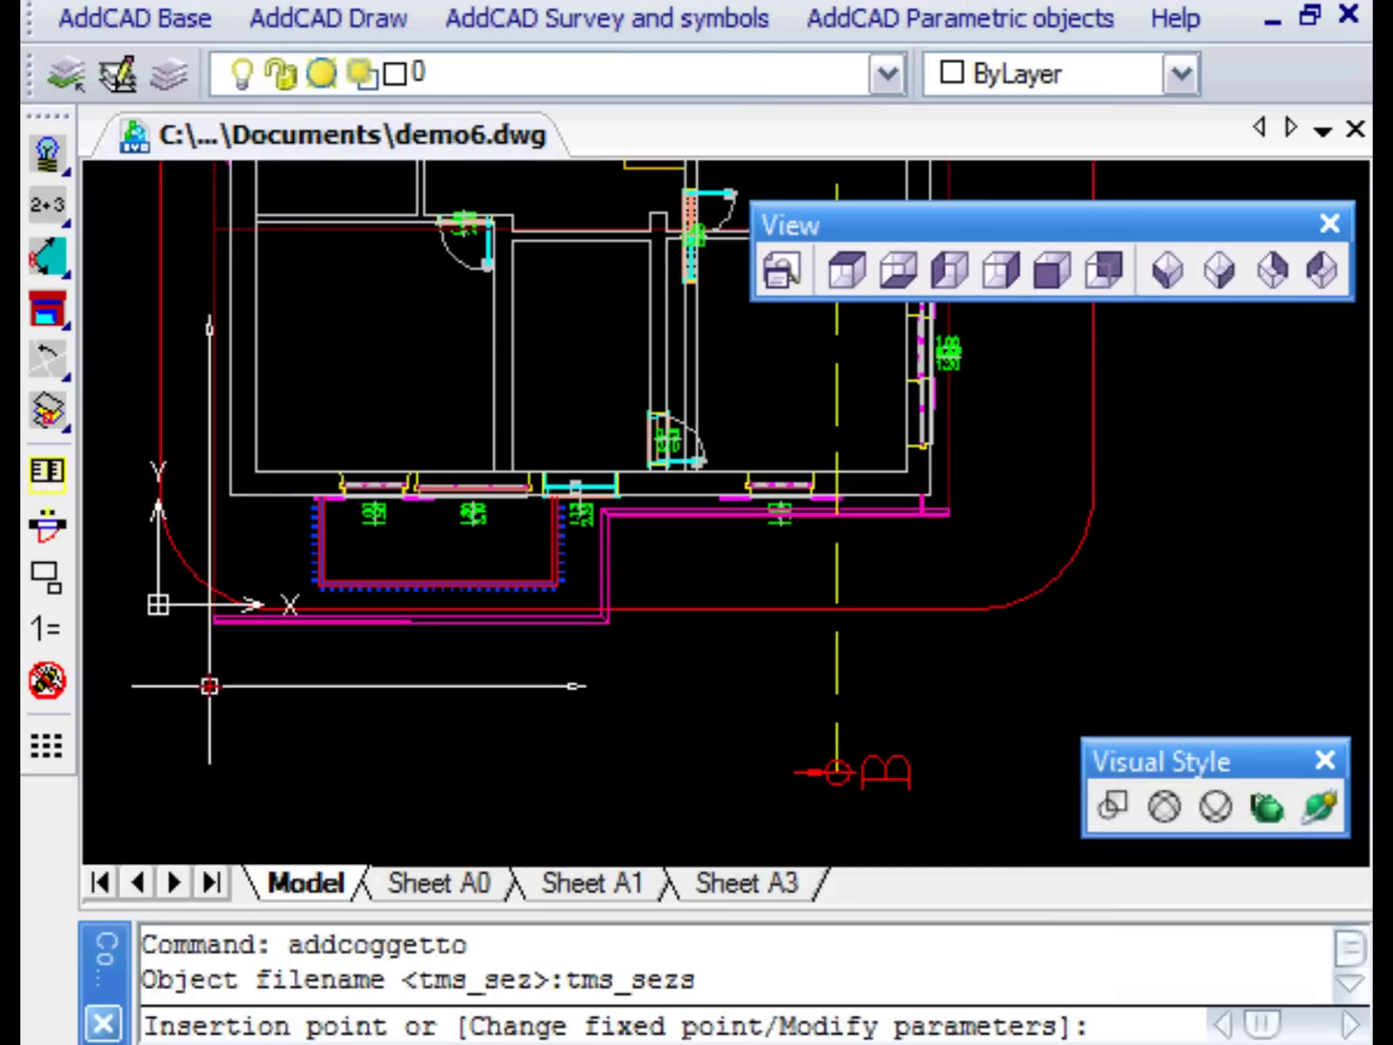
pyautogui.click(229, 502)
pyautogui.press('Return')
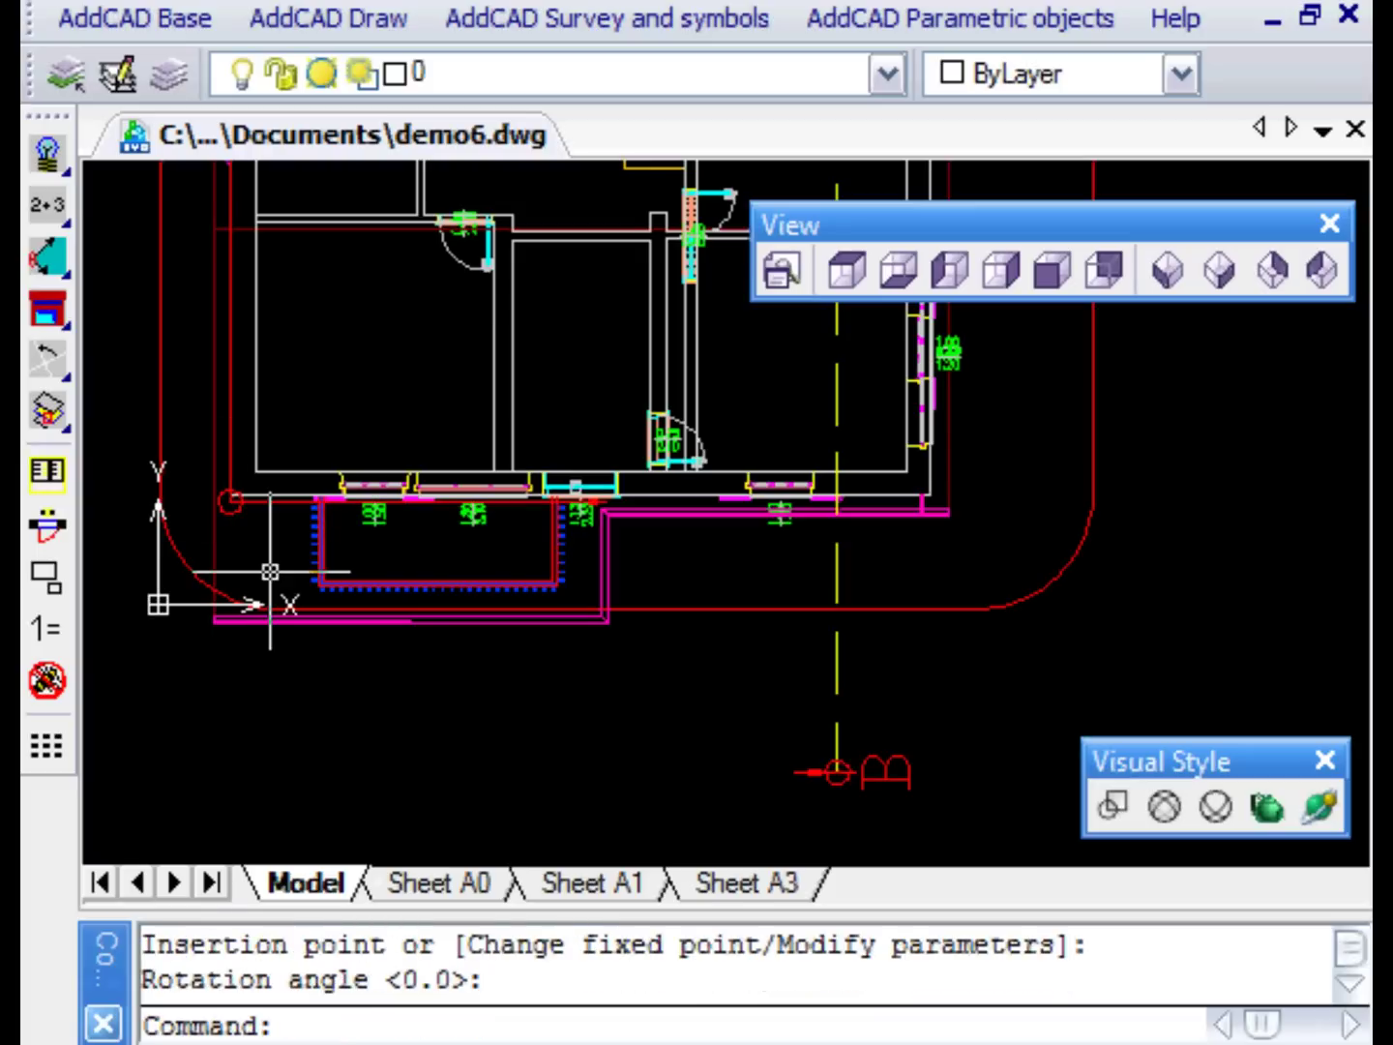
# Step: Switch to the south-west isometric view and frame the house with its views
pyautogui.click(1168, 271)
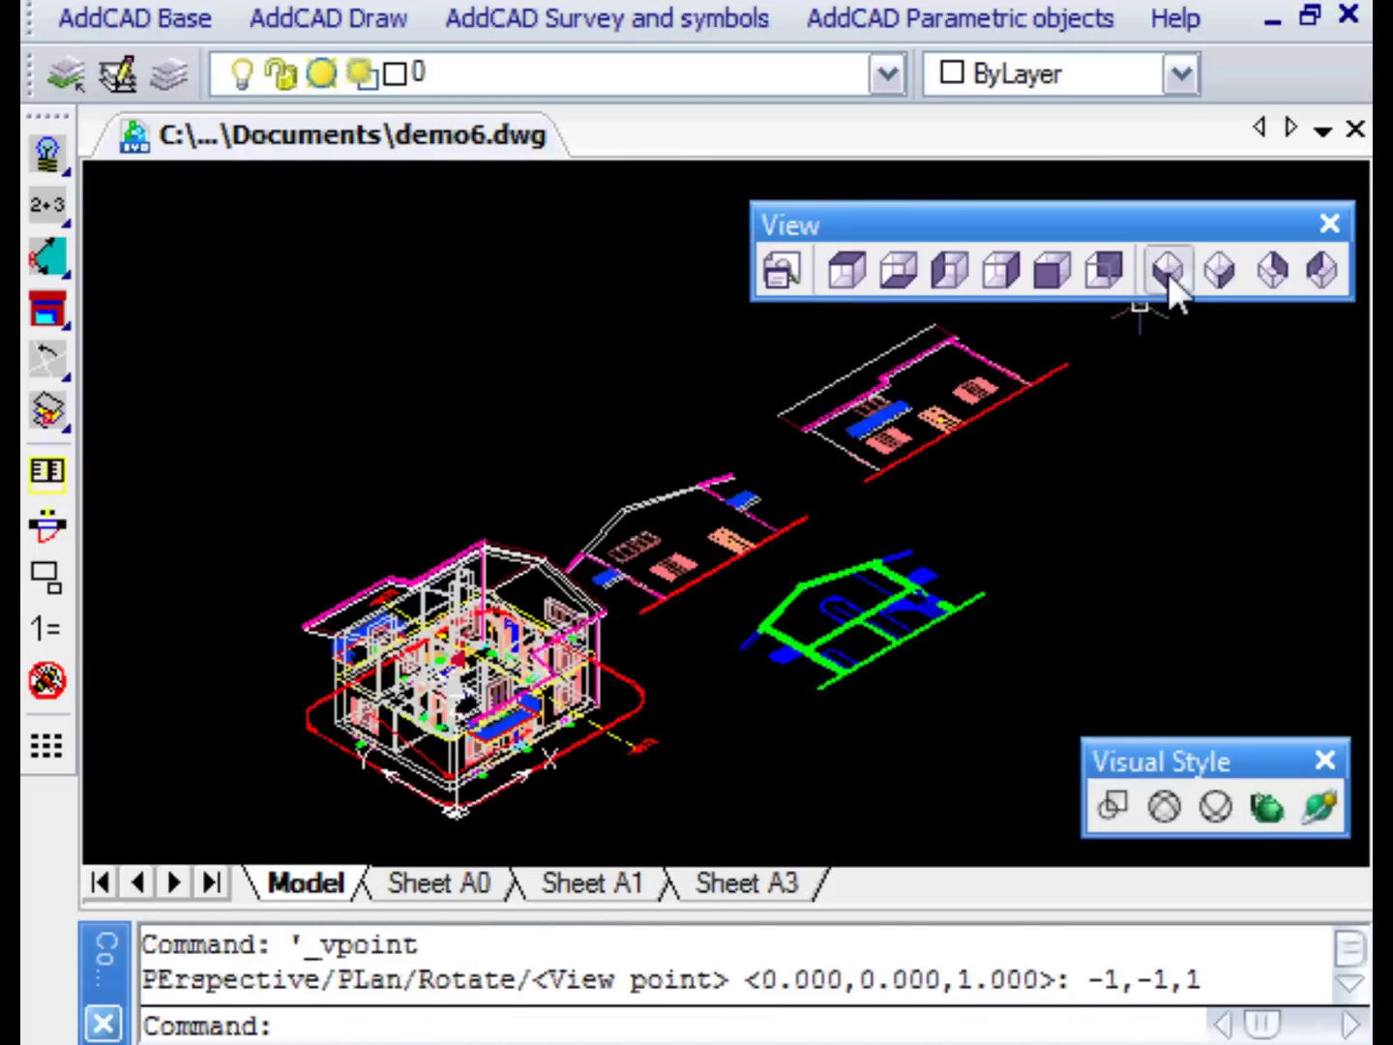
pyautogui.scroll(4, 456, 782)
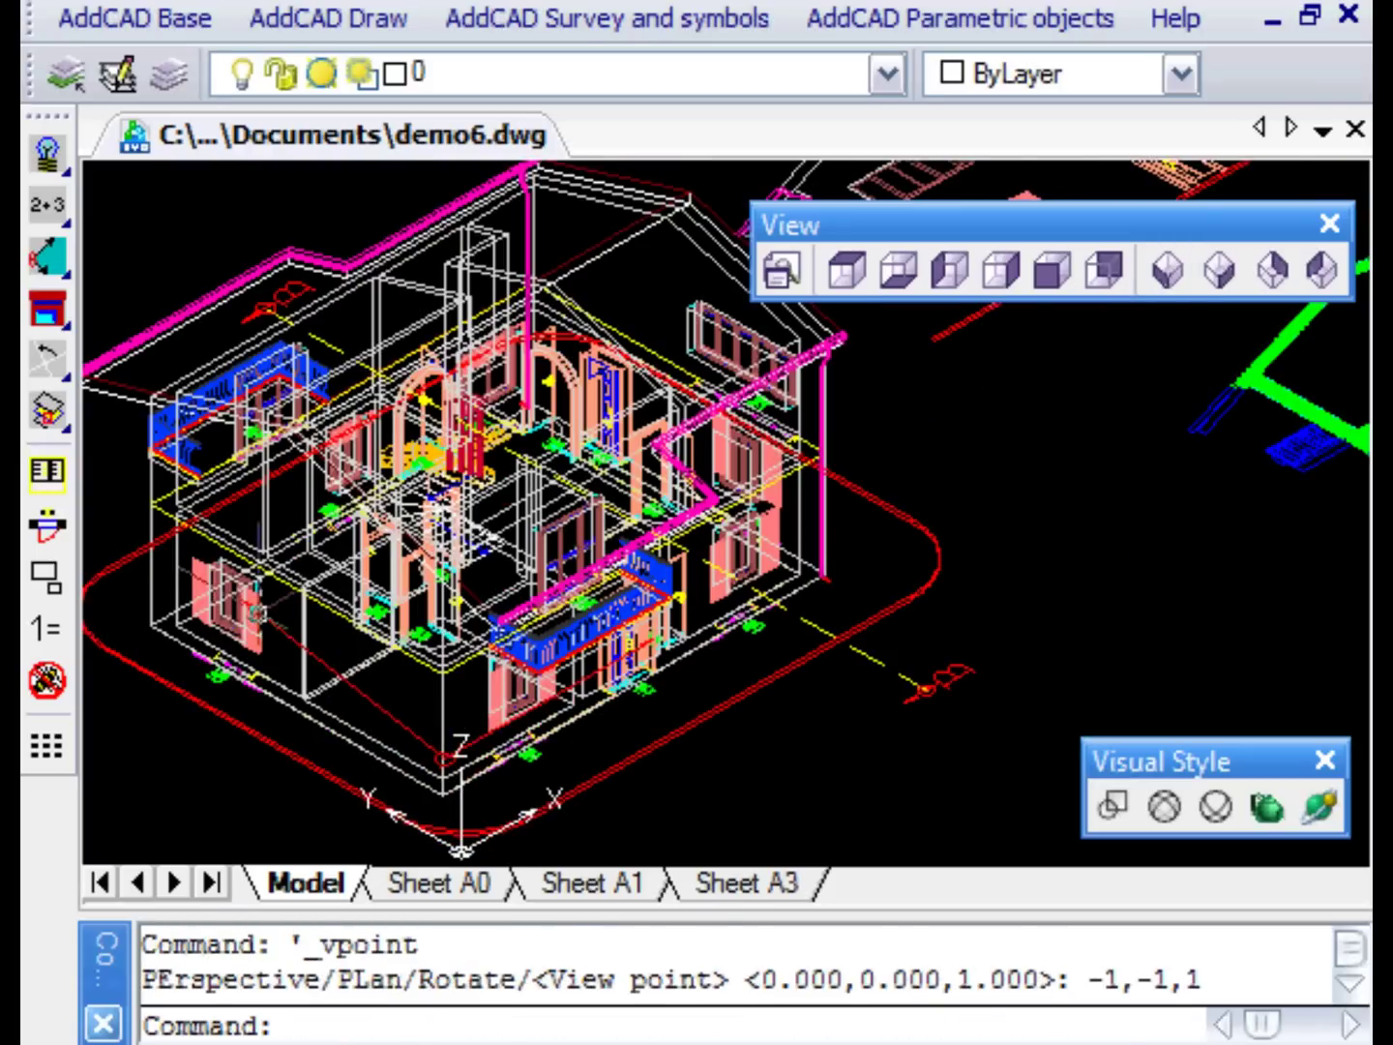
pyautogui.scroll(-3, 672, 804)
pyautogui.moveTo(671, 805); pyautogui.dragTo(497, 746, button='middle')
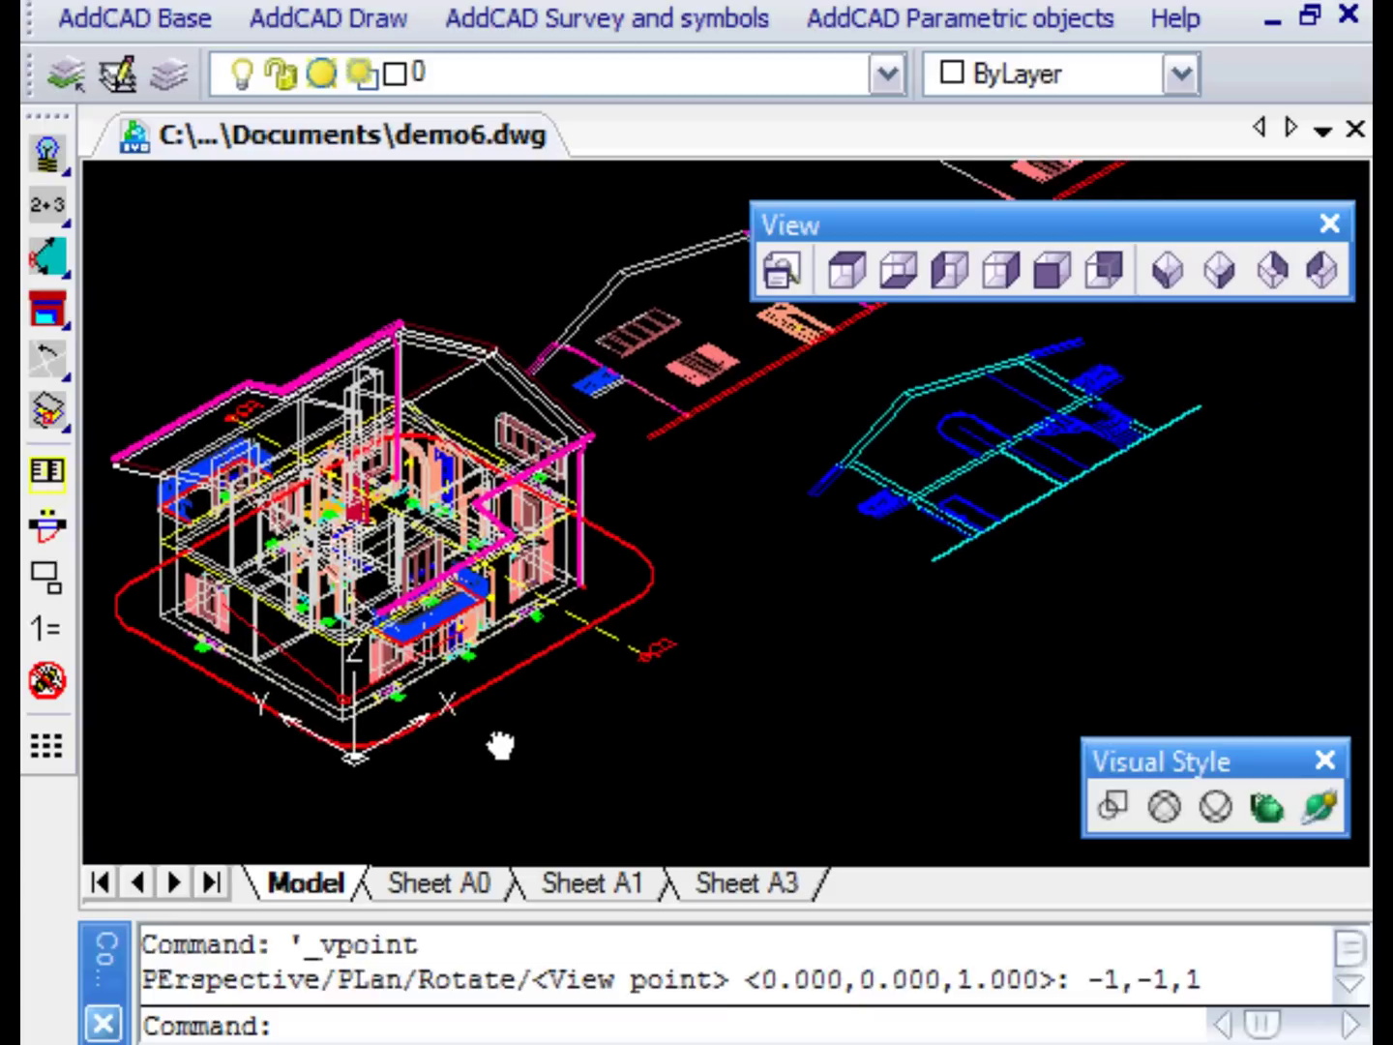
# Step: Generate a section view from the inclined section plane object
pyautogui.moveTo(48, 256); pyautogui.dragTo(104, 268)
pyautogui.rightClick(728, 774)
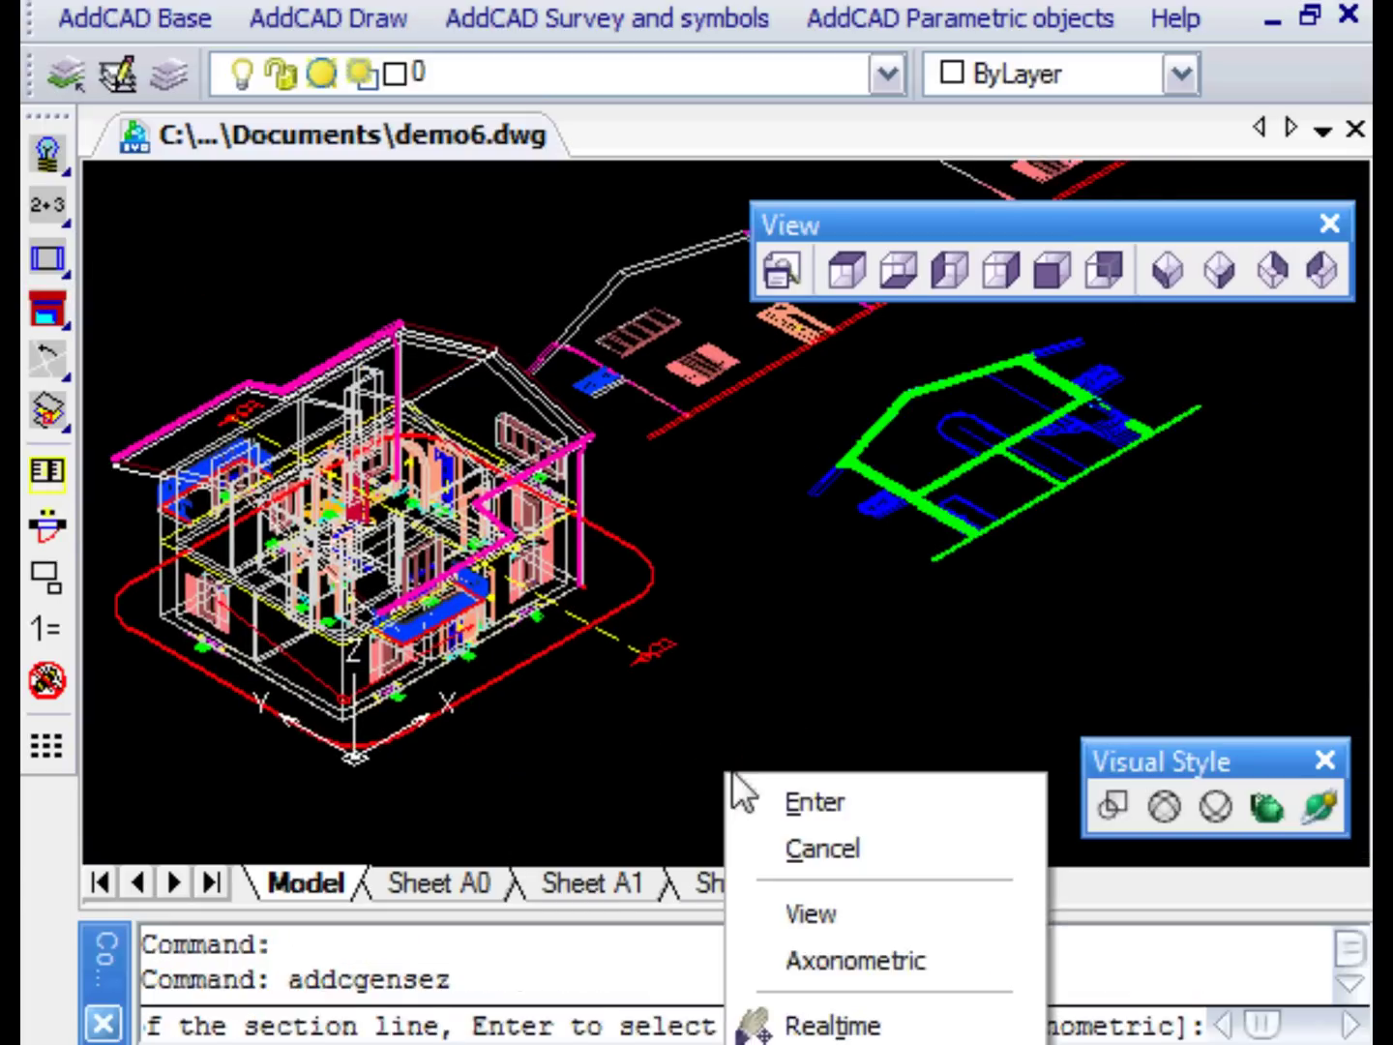
pyautogui.click(774, 799)
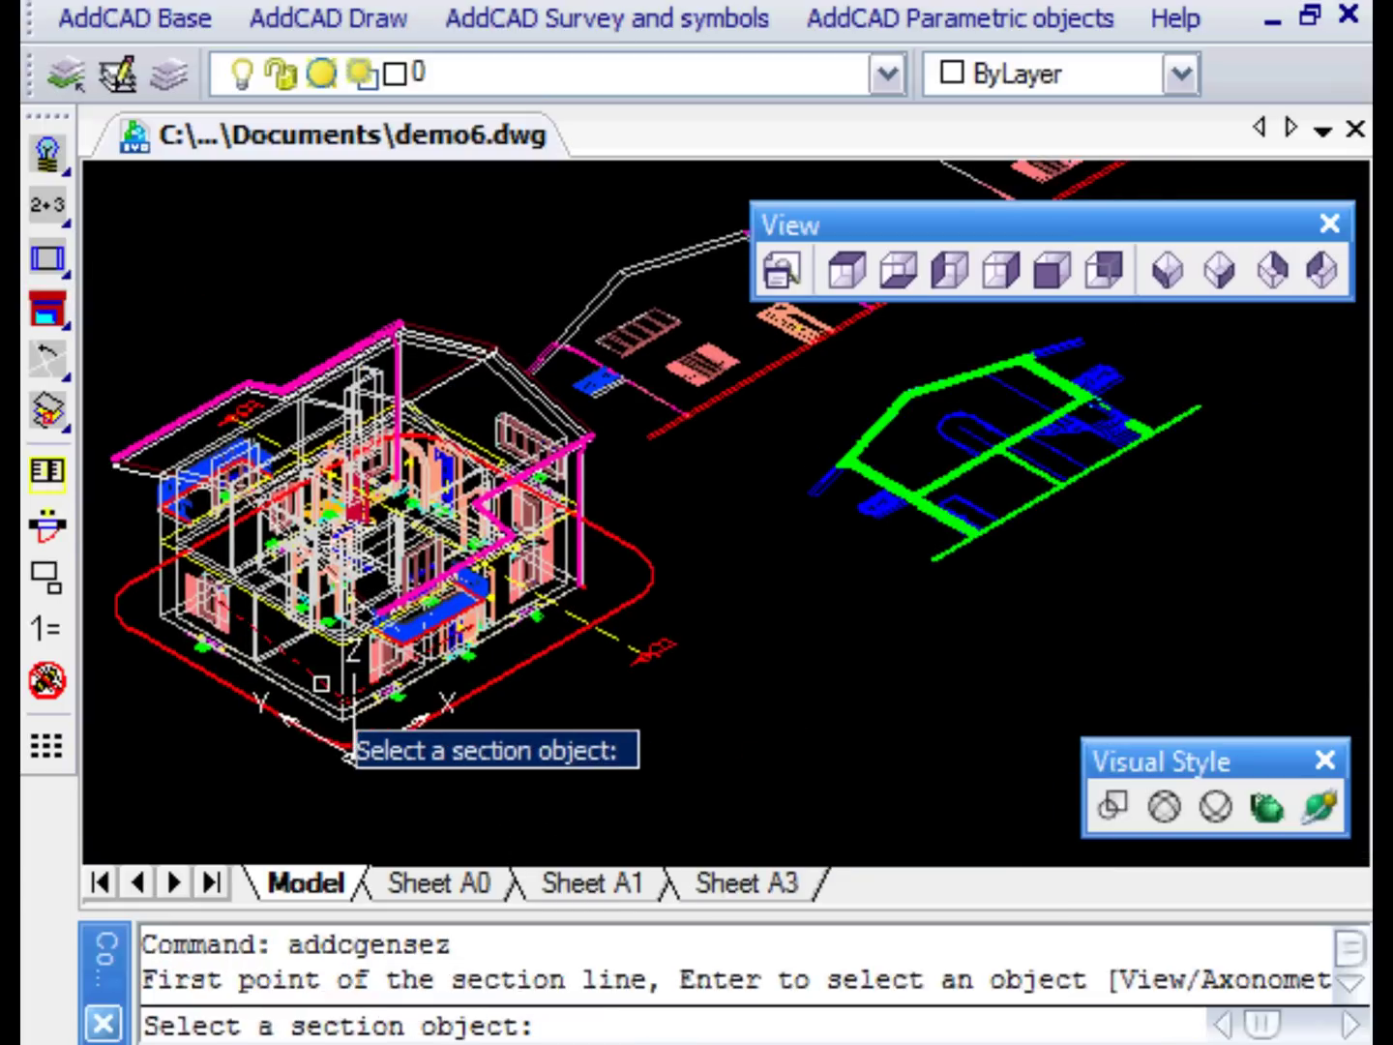
pyautogui.click(304, 674)
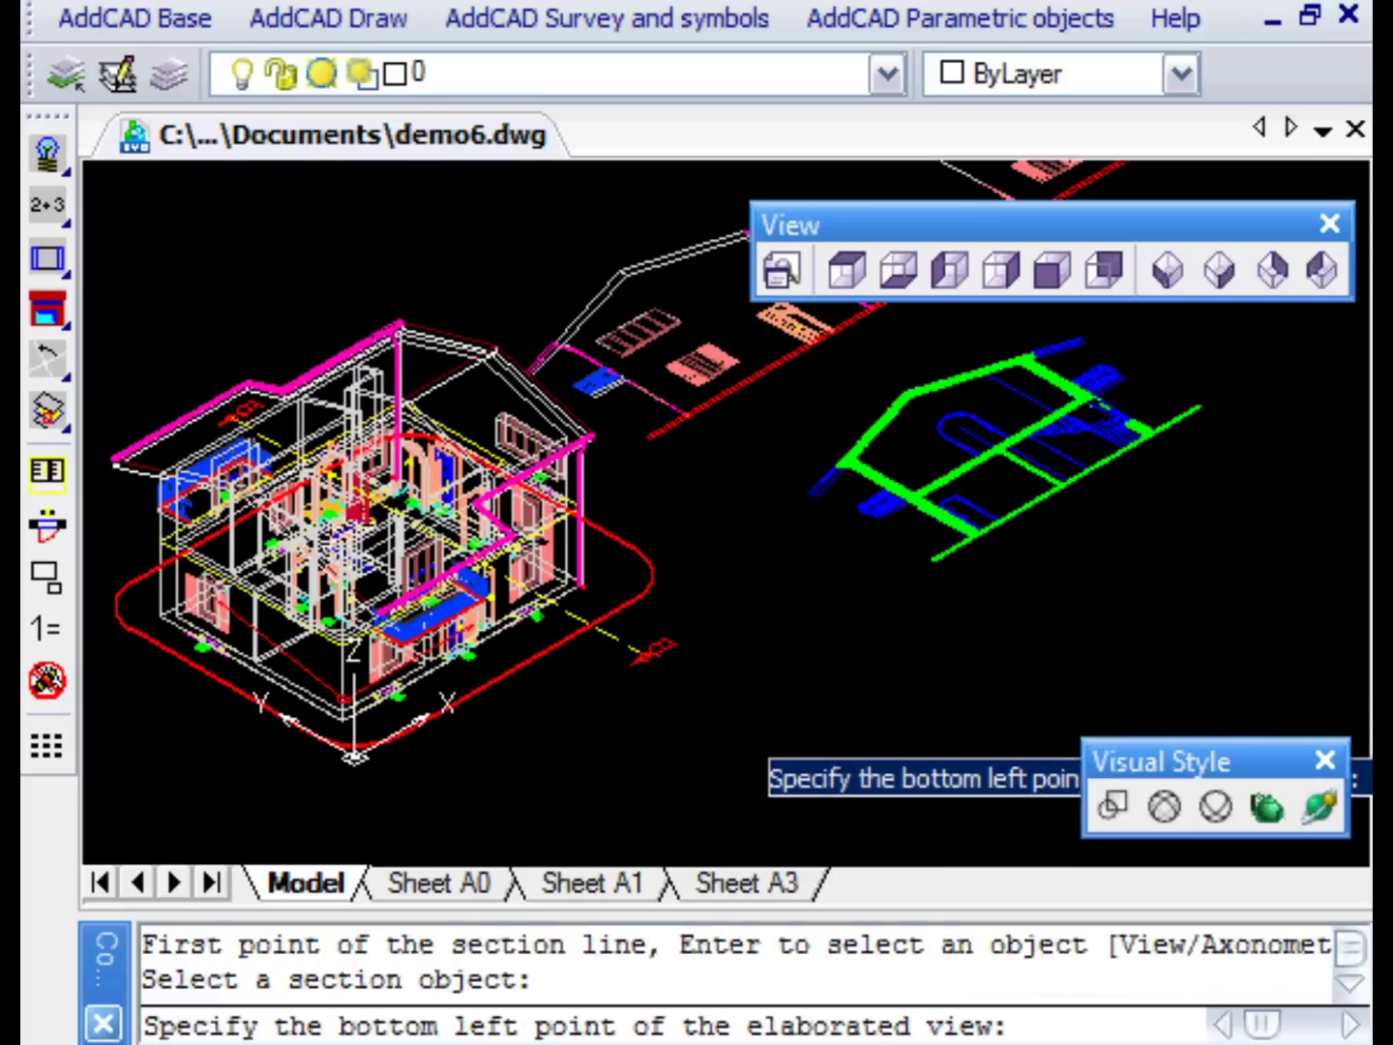
# Step: Return to top view, frame the floor plan, and bring up the section-line parameters for code B
pyautogui.click(849, 273)
pyautogui.scroll(5, 907, 825)
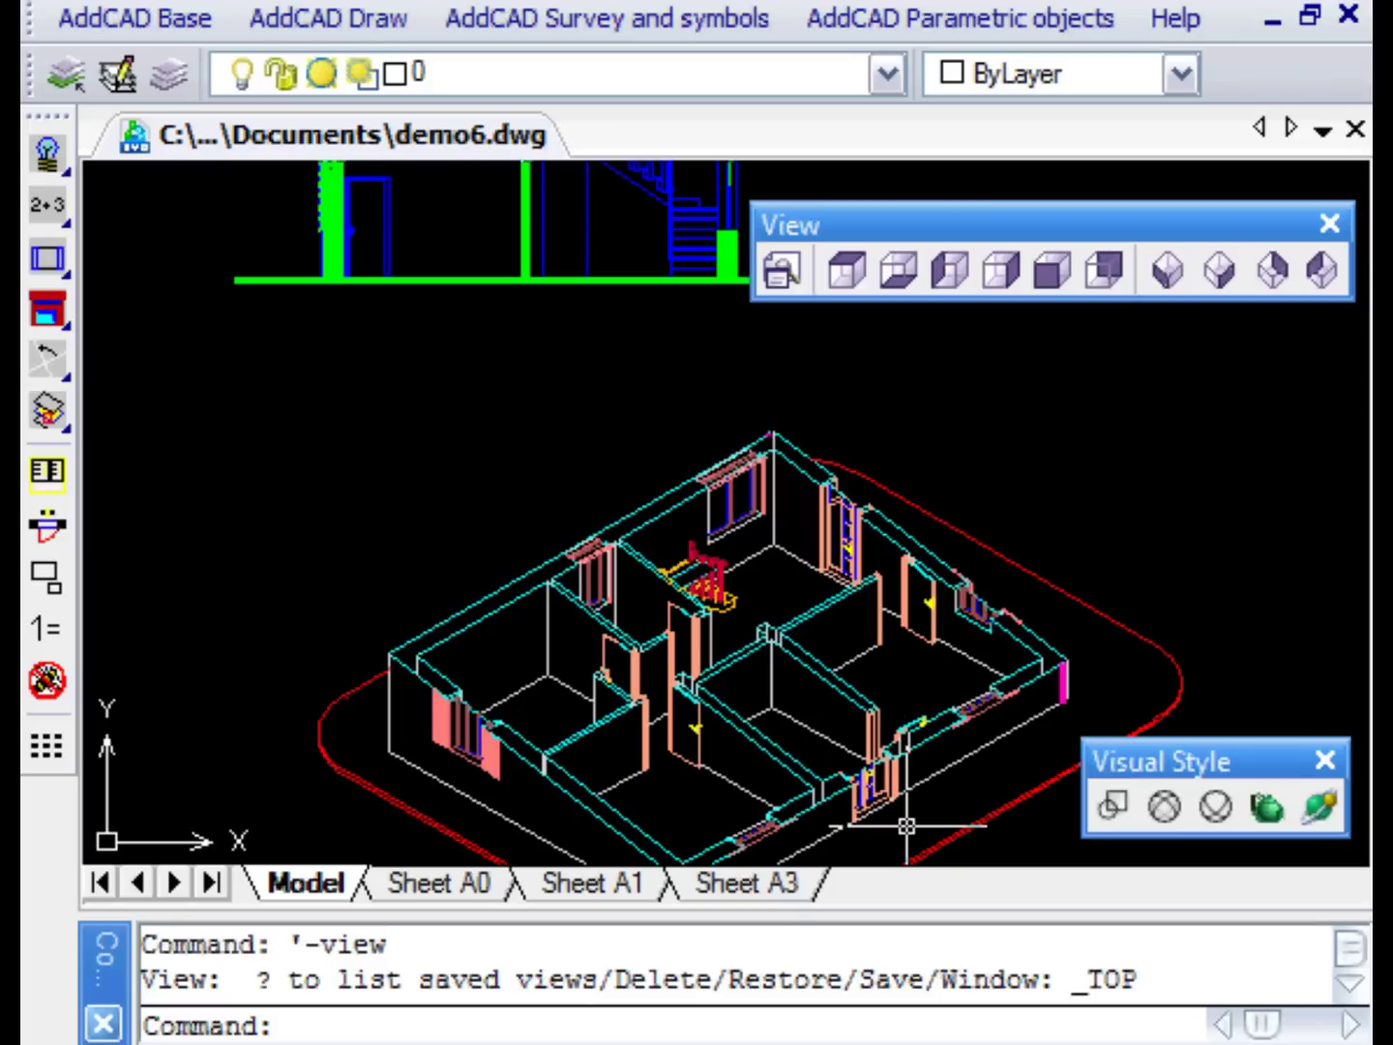
pyautogui.moveTo(914, 835); pyautogui.dragTo(928, 791, button='middle')
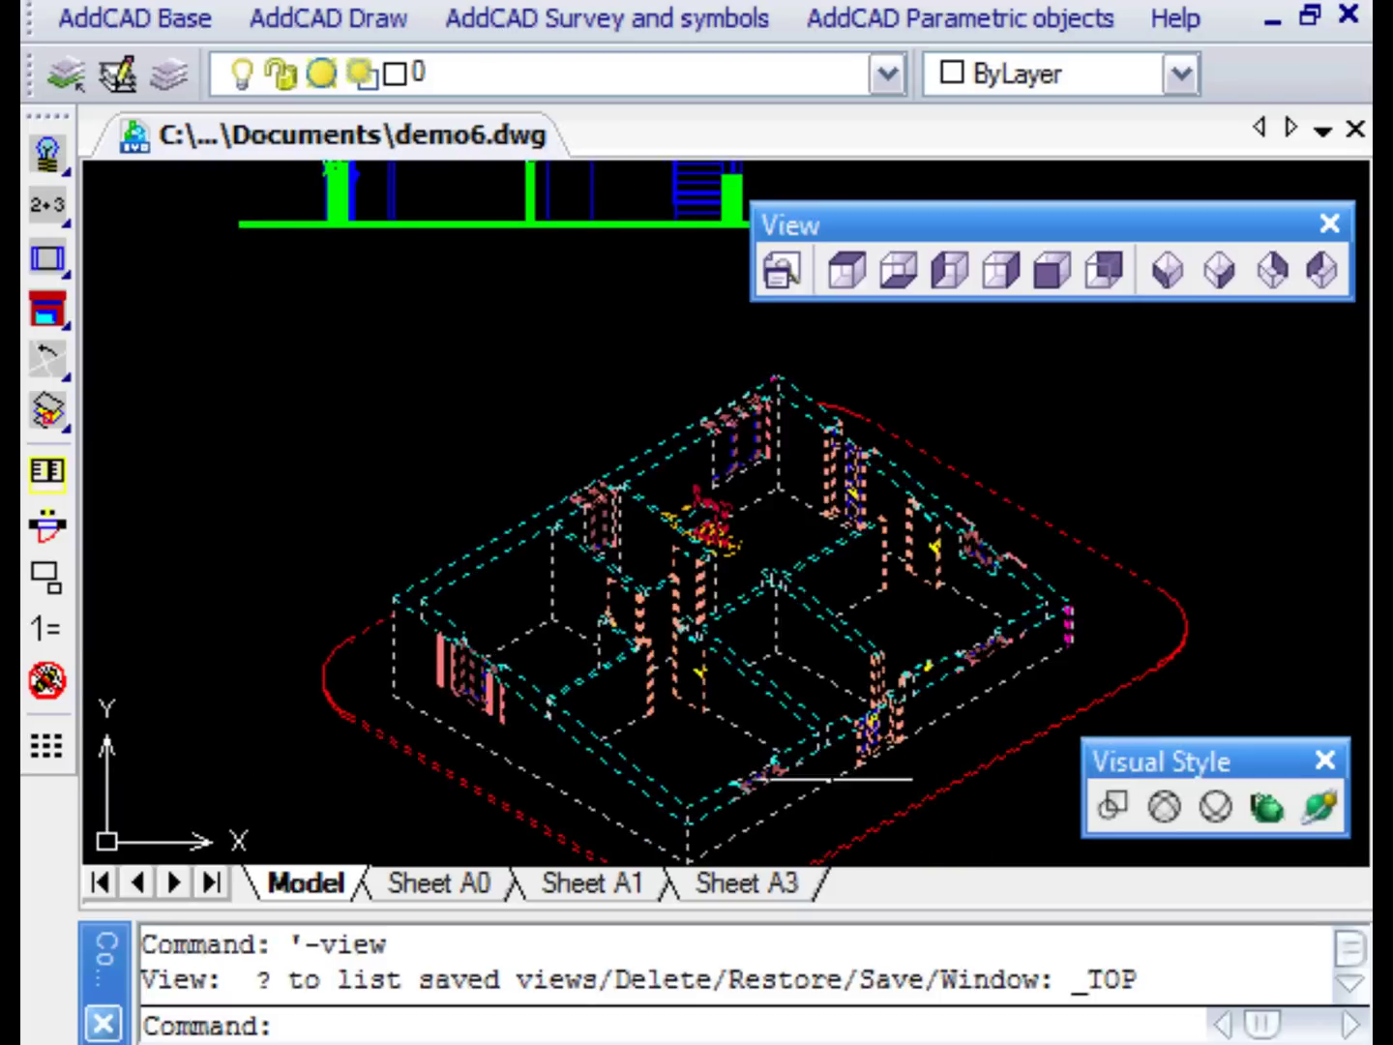
pyautogui.moveTo(274, 523)
pyautogui.mouseDown(button='middle')
pyautogui.moveTo(482, 566)
pyautogui.moveTo(920, 827)
pyautogui.moveTo(913, 839)
pyautogui.mouseUp(button='middle')
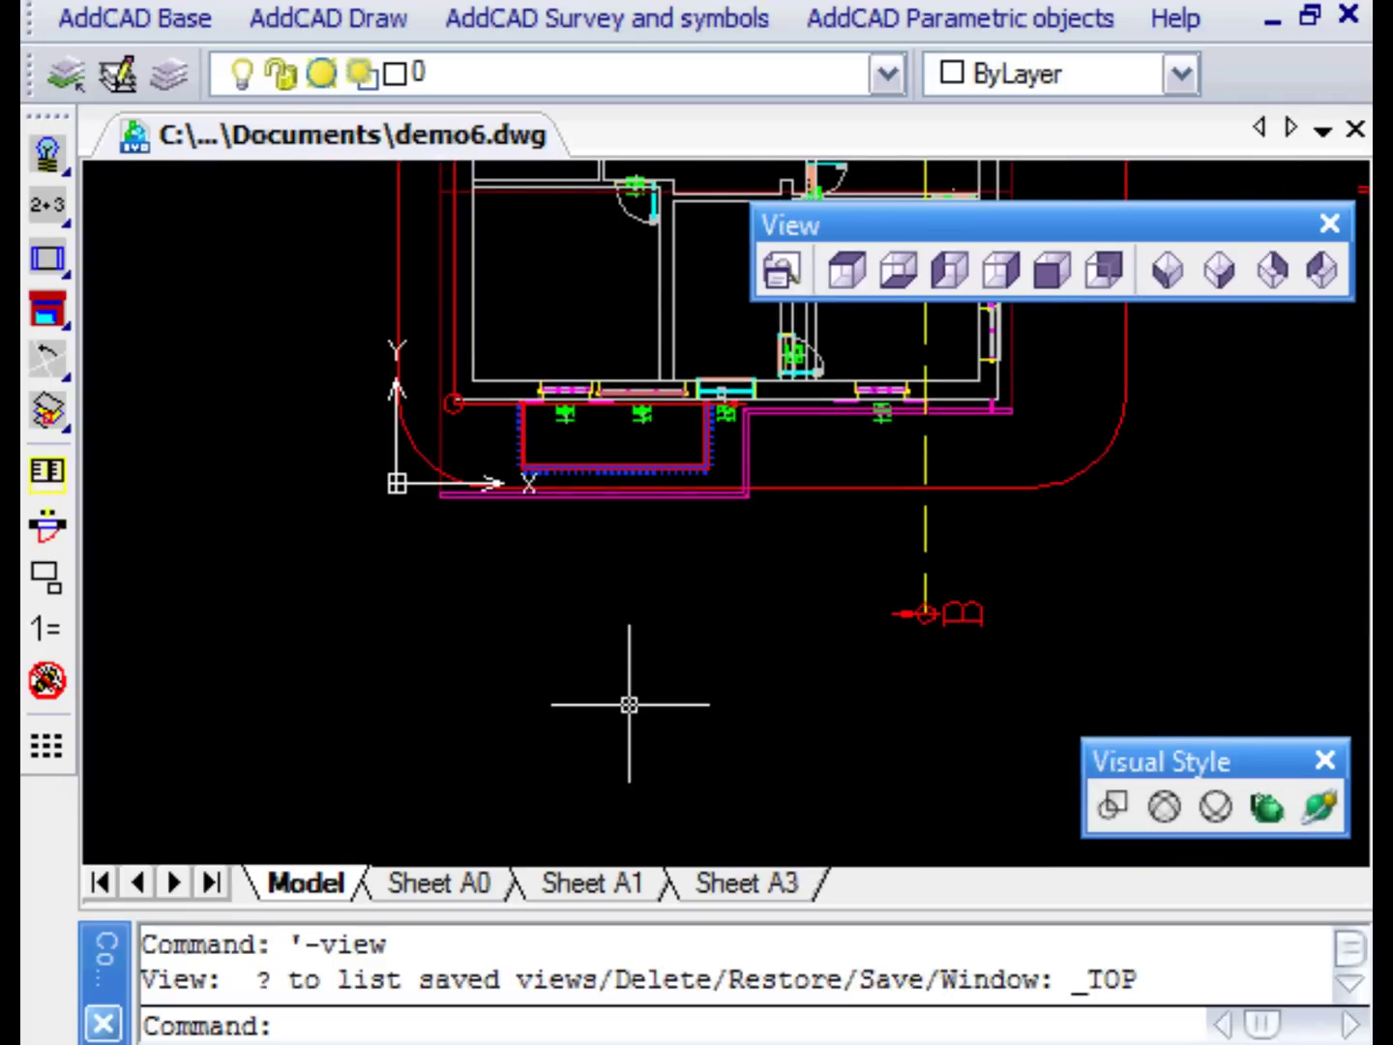
pyautogui.moveTo(628, 703); pyautogui.dragTo(435, 852, button='middle')
pyautogui.moveTo(46, 258); pyautogui.dragTo(136, 341)
pyautogui.moveTo(101, 468); pyautogui.dragTo(102, 468)
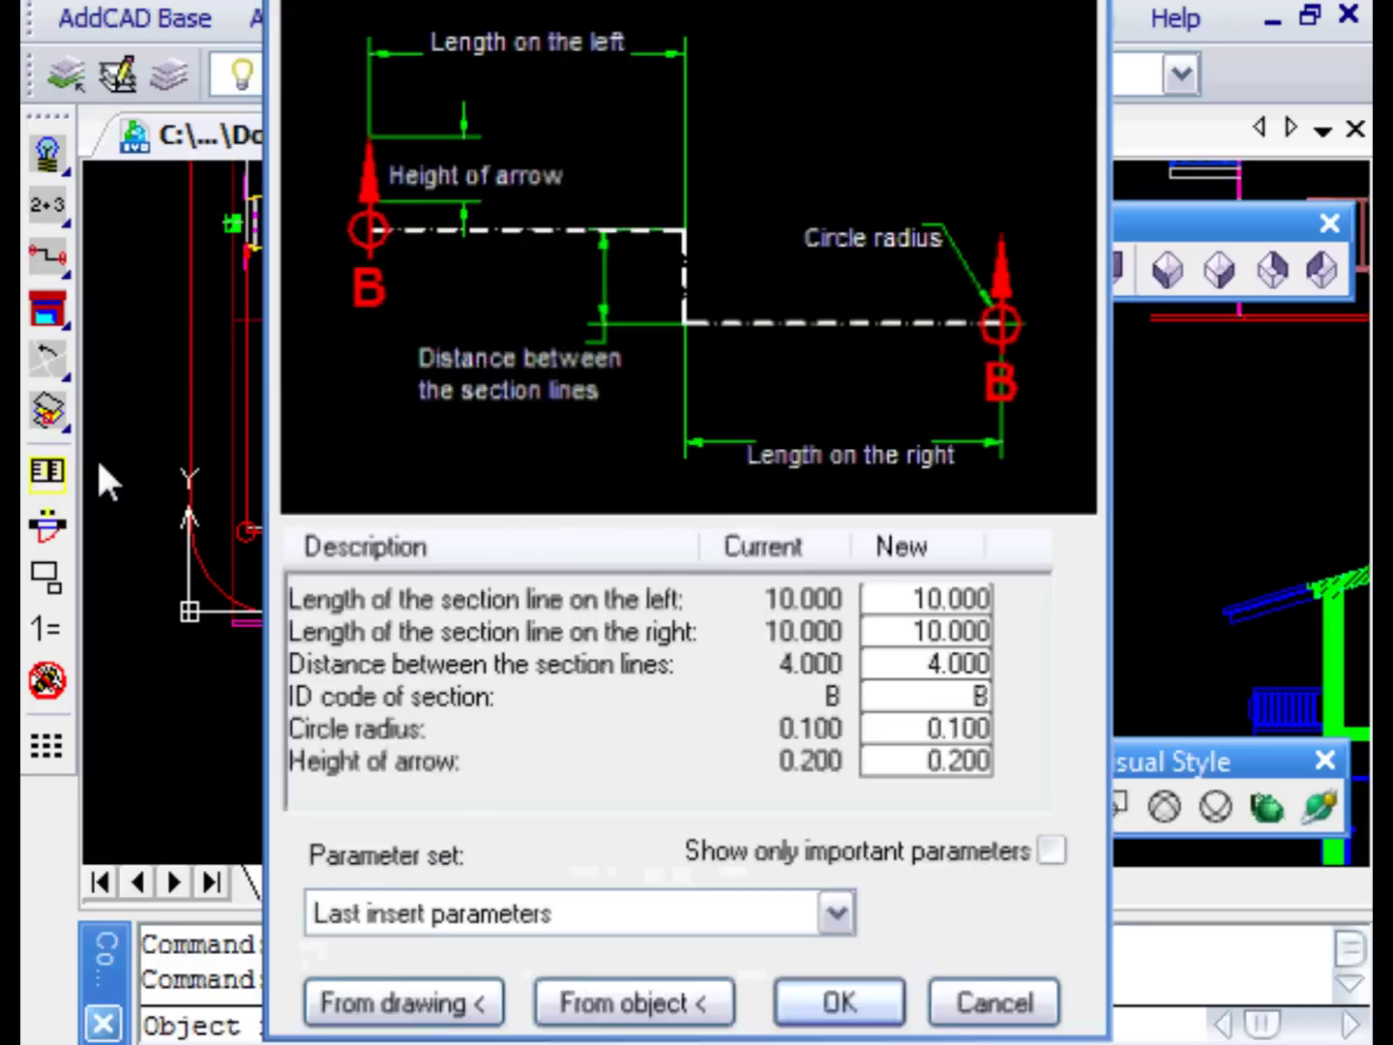